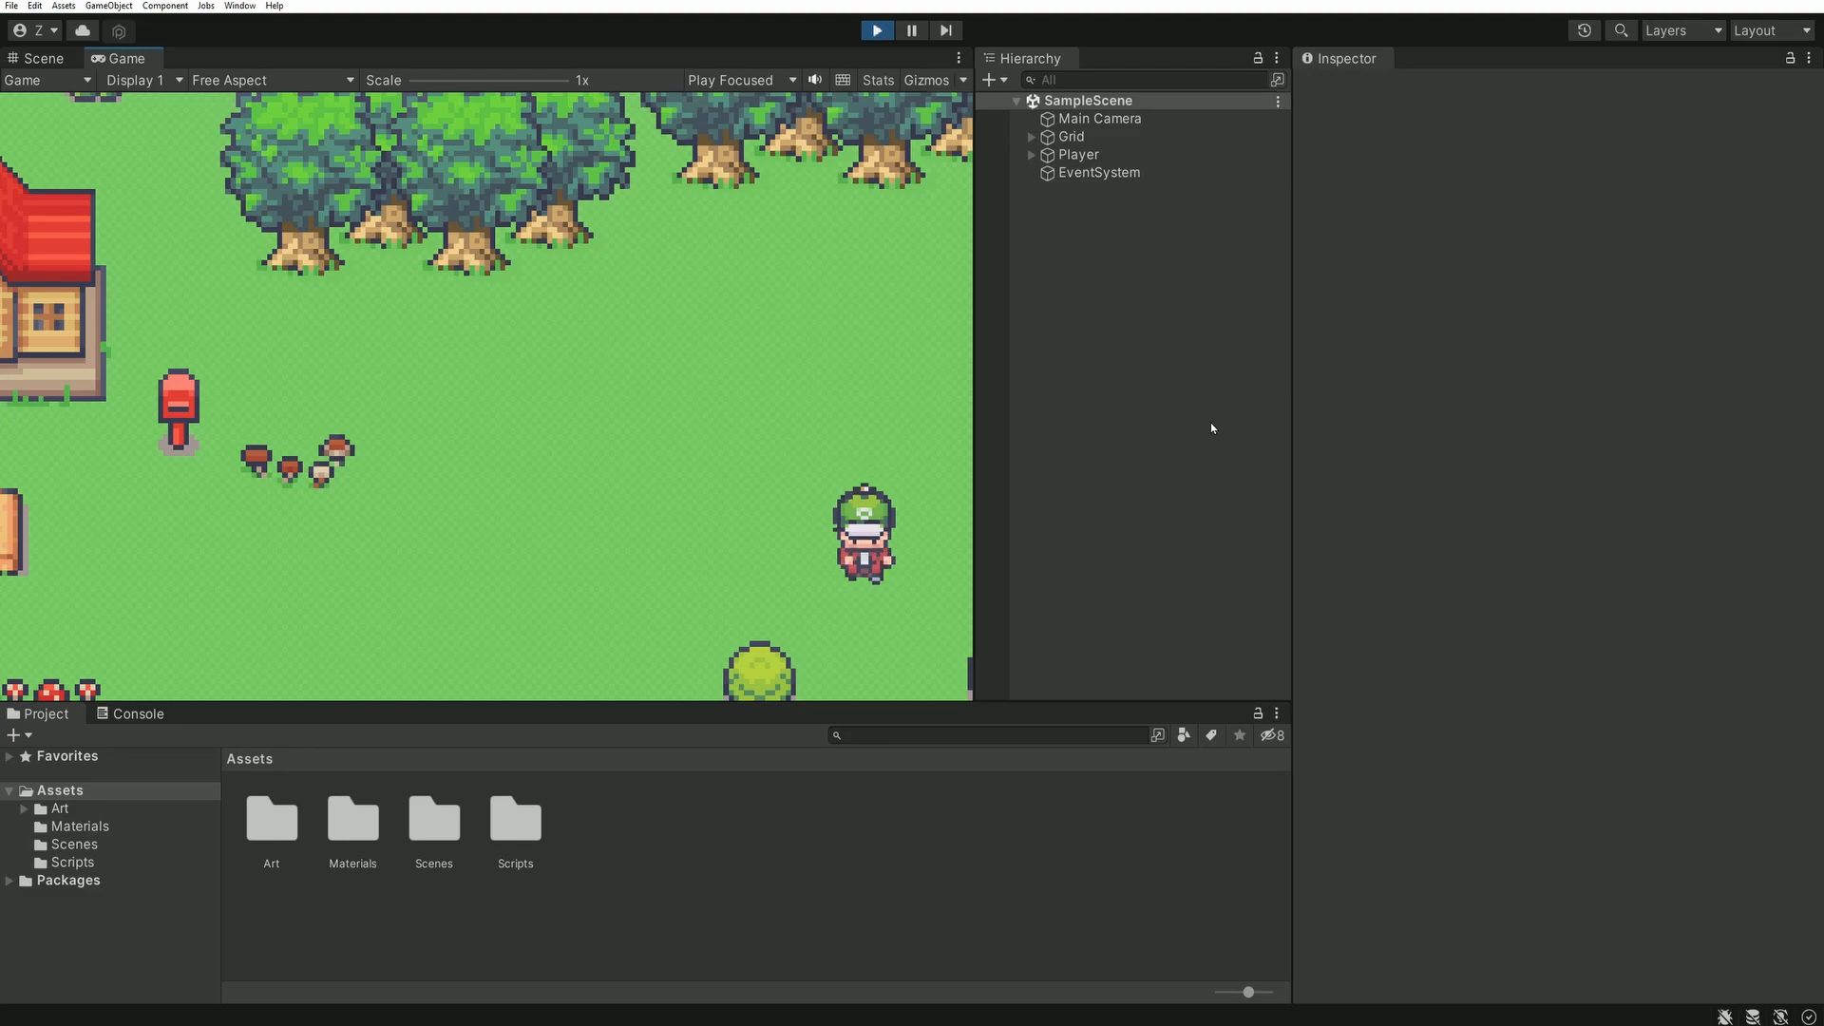
# - Walk the player around the running game in all directions to examine the edges of its animated sprite, ending with play mode stopped
pyautogui.press('Up')
pyautogui.press('Right')
pyautogui.press('Down')
pyautogui.press('Left')
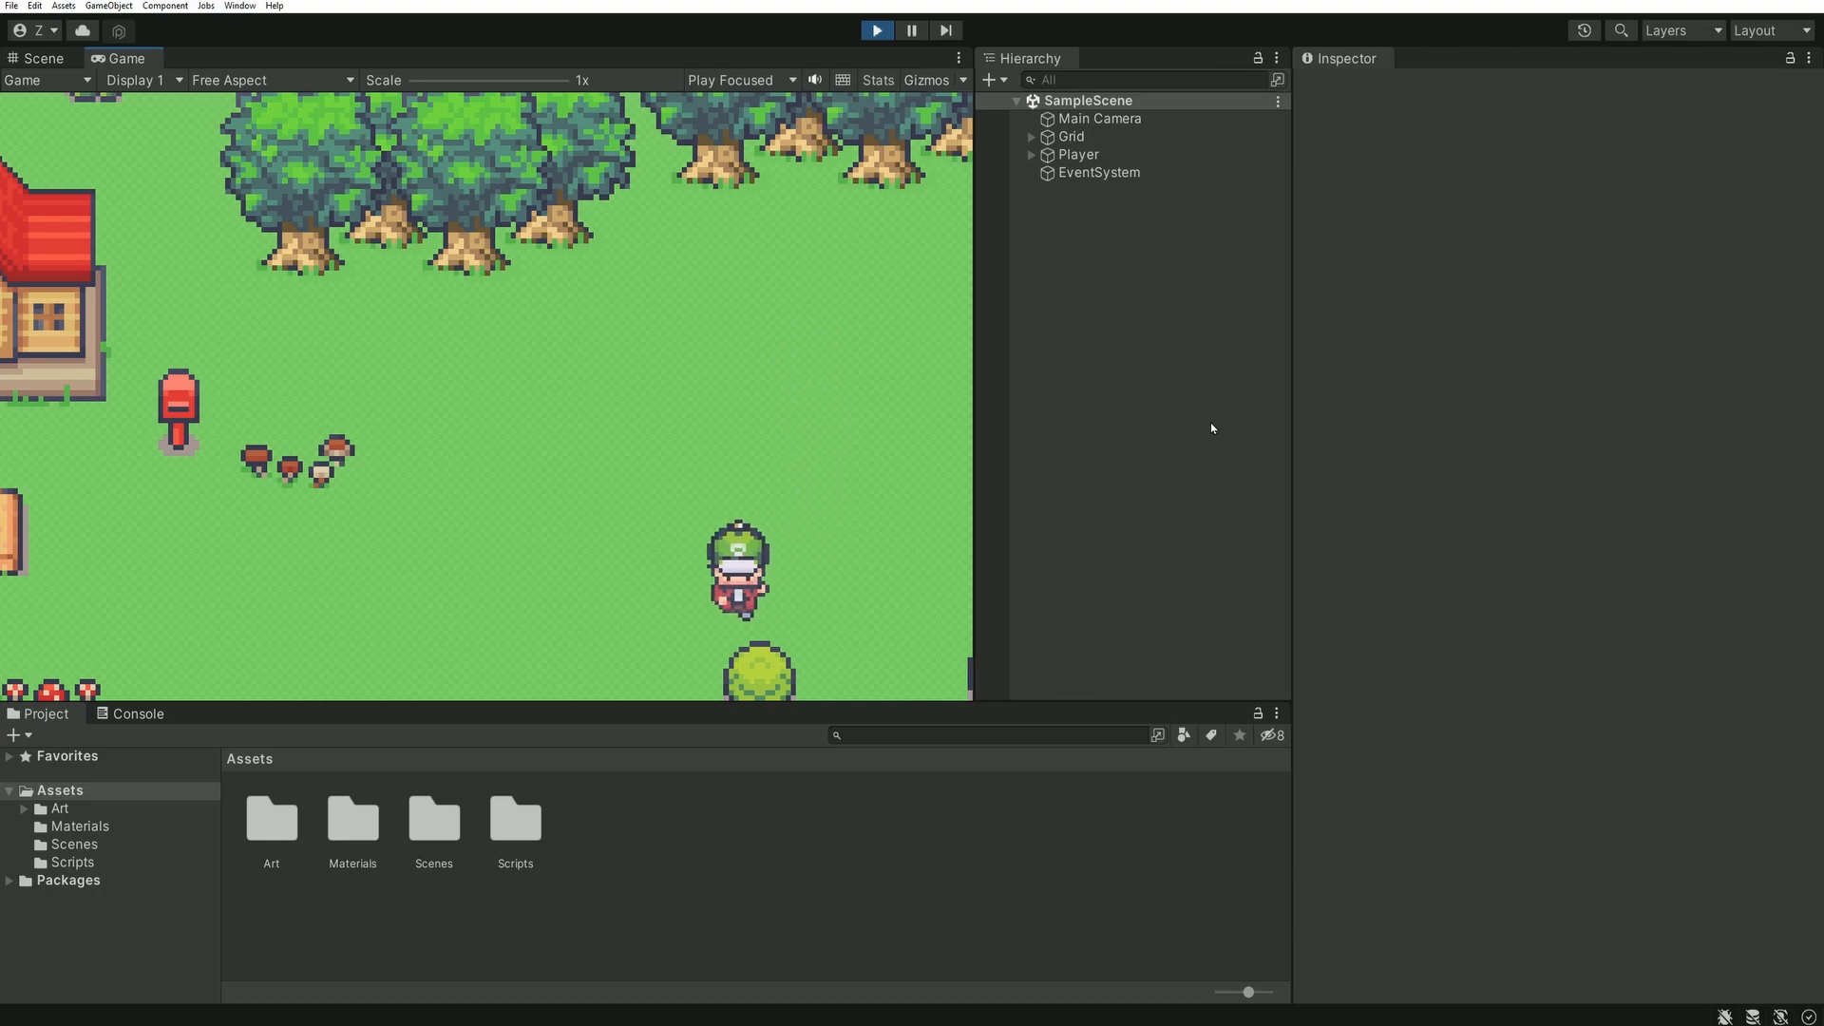
pyautogui.press('Up')
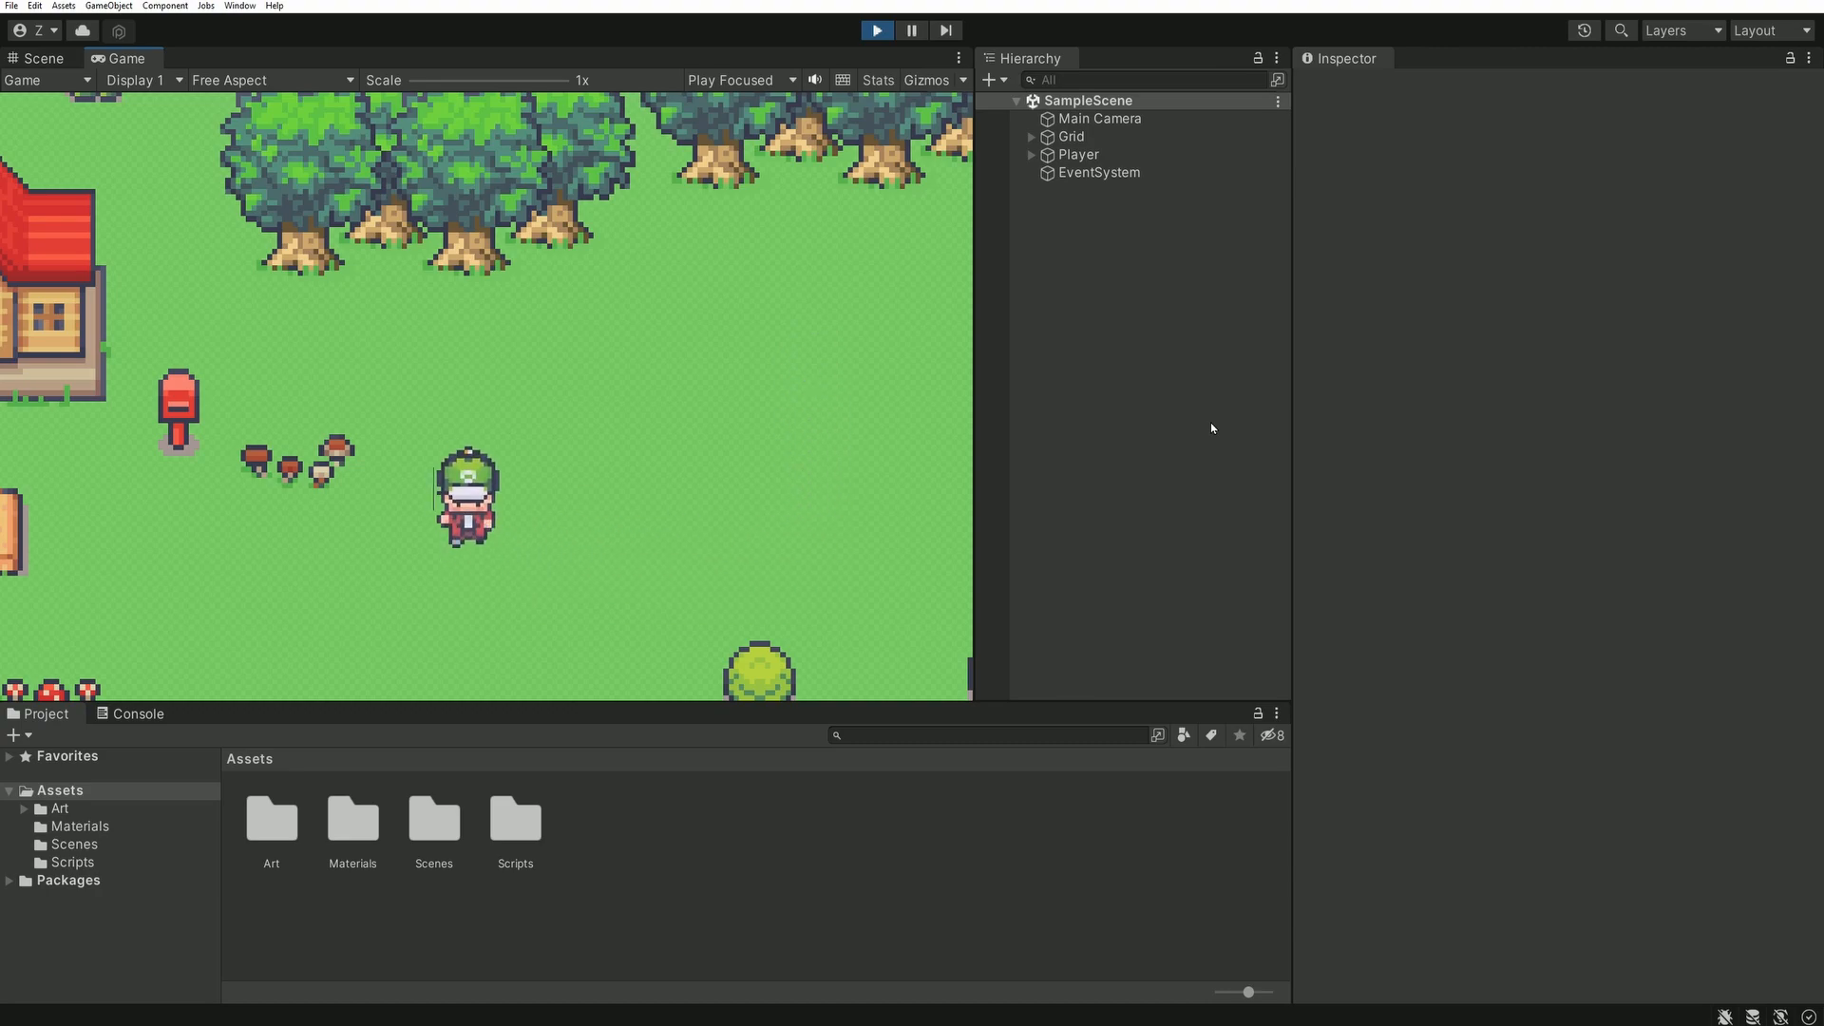
pyautogui.press('Right')
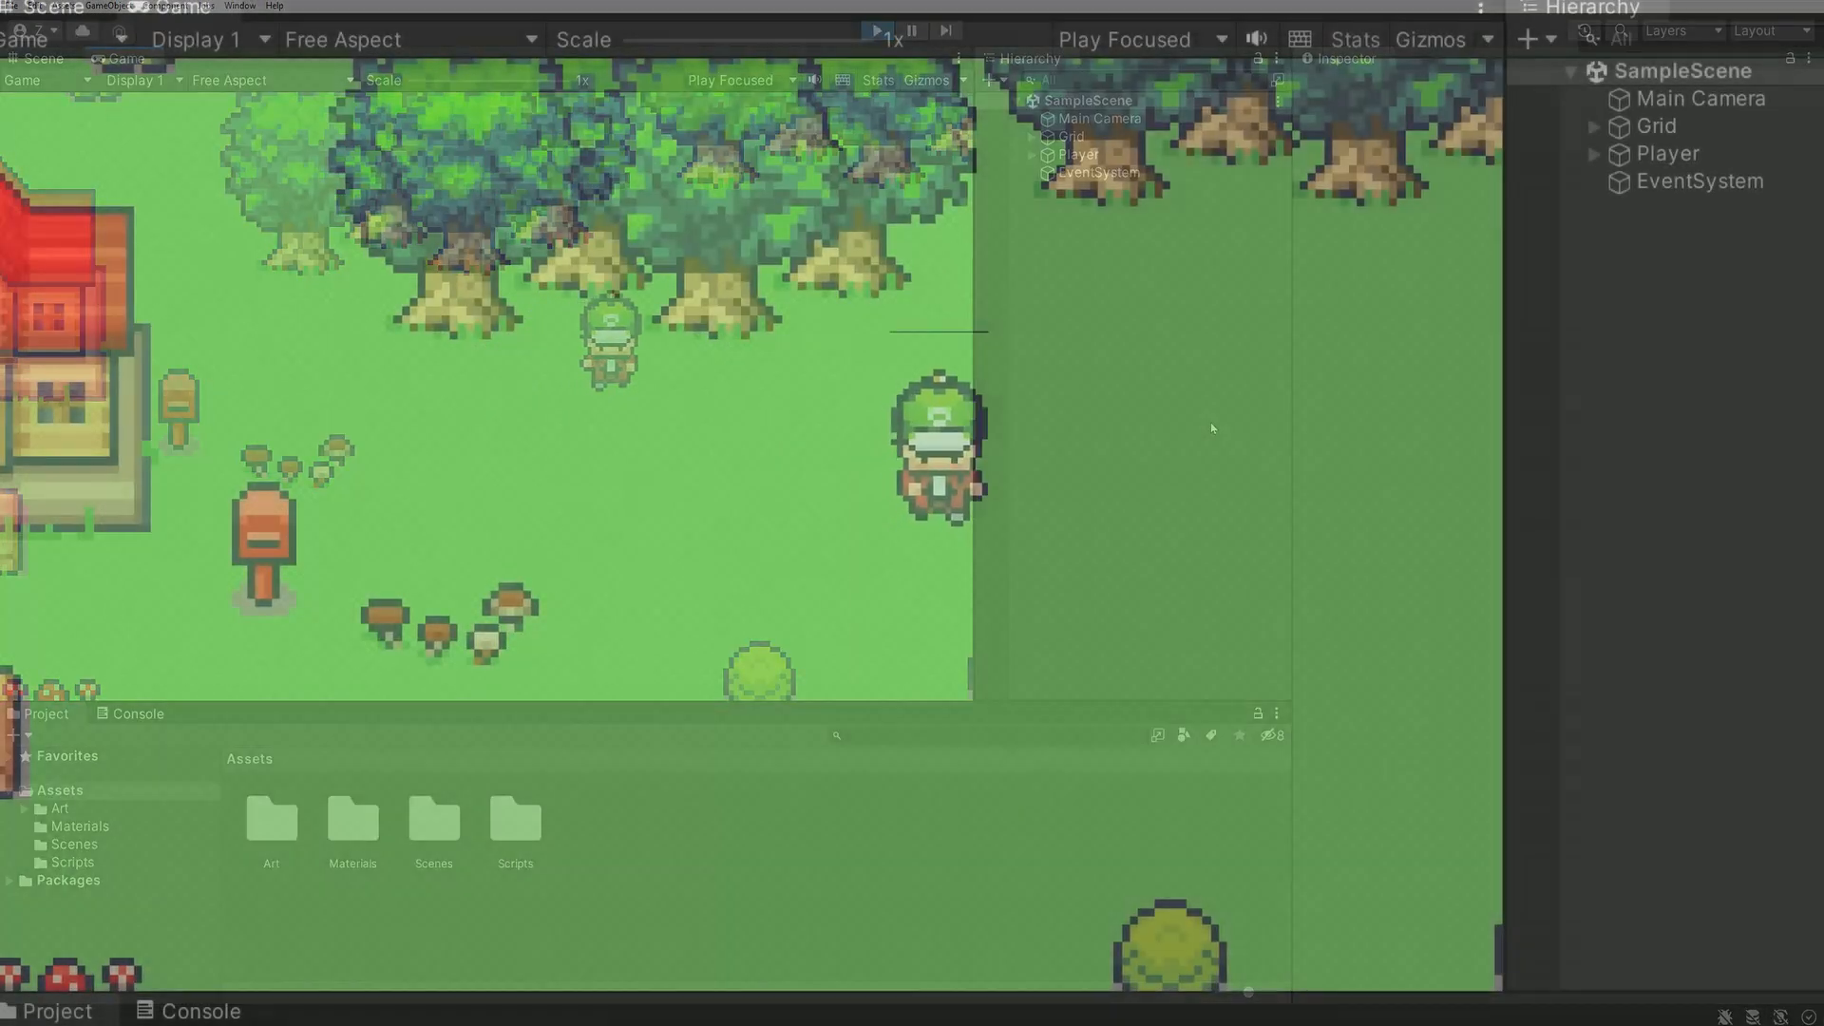
pyautogui.press('Right')
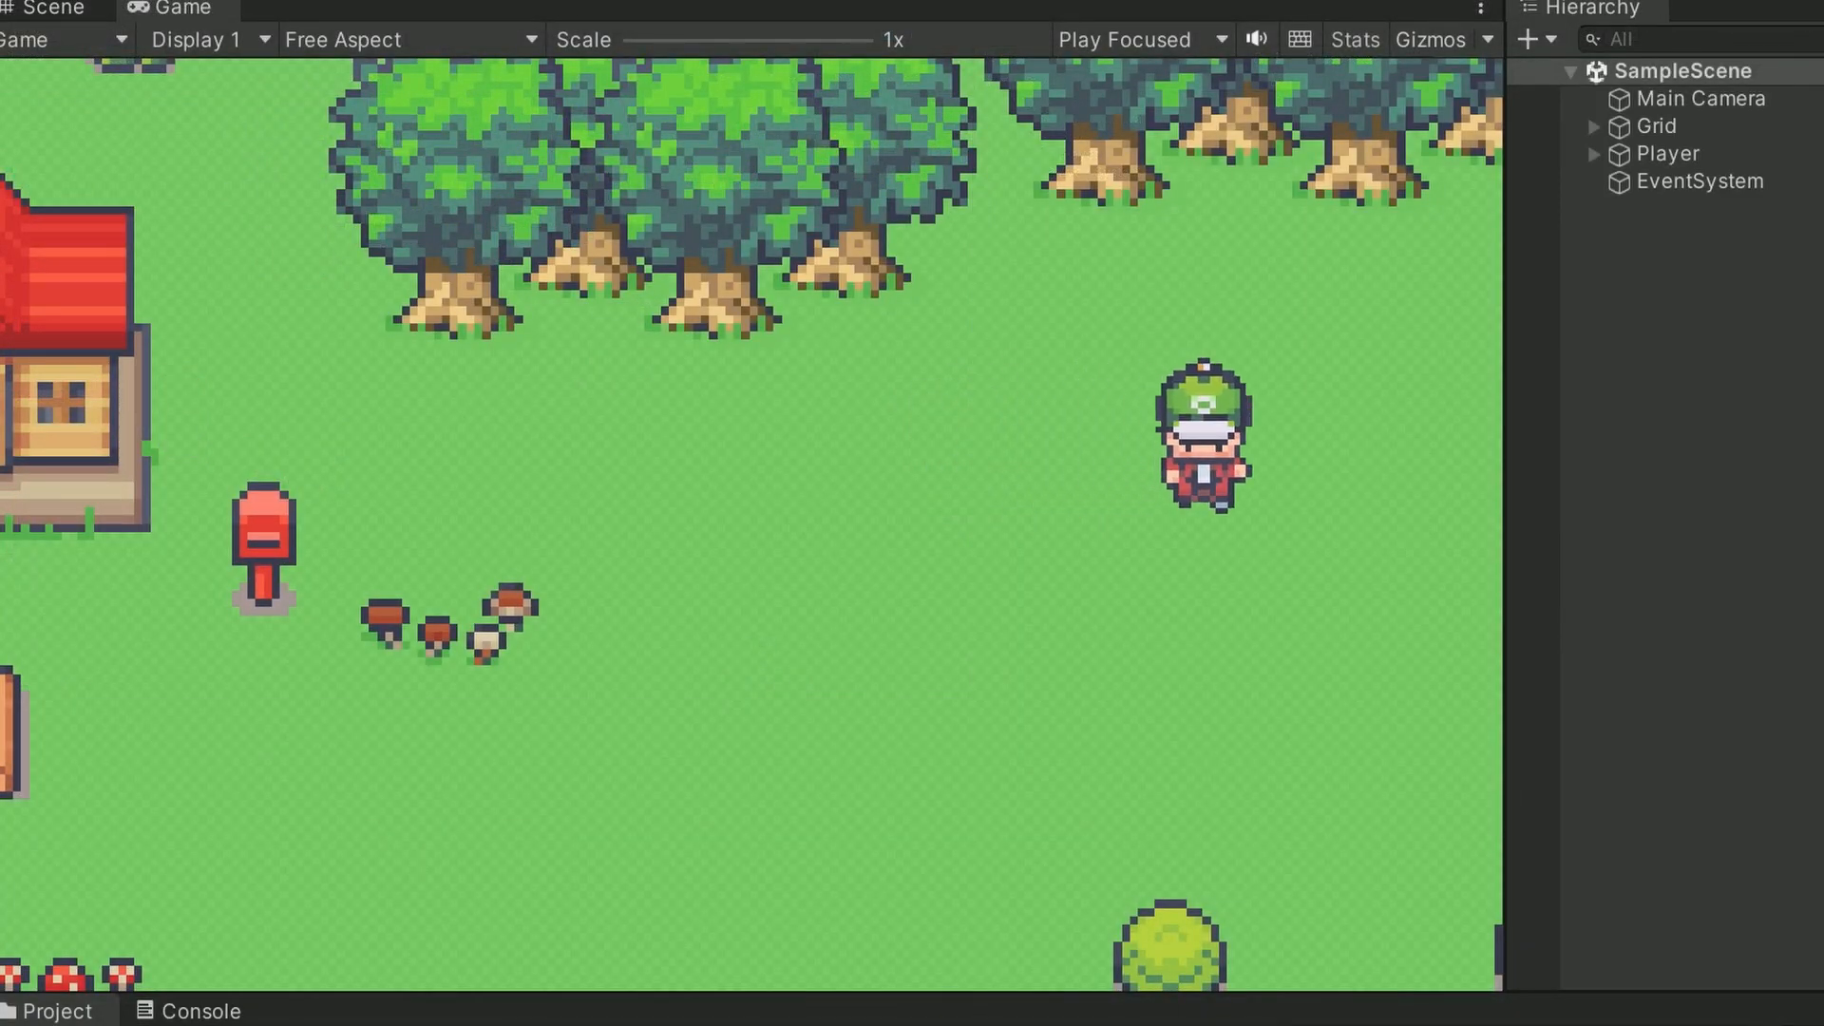
pyautogui.press('Down')
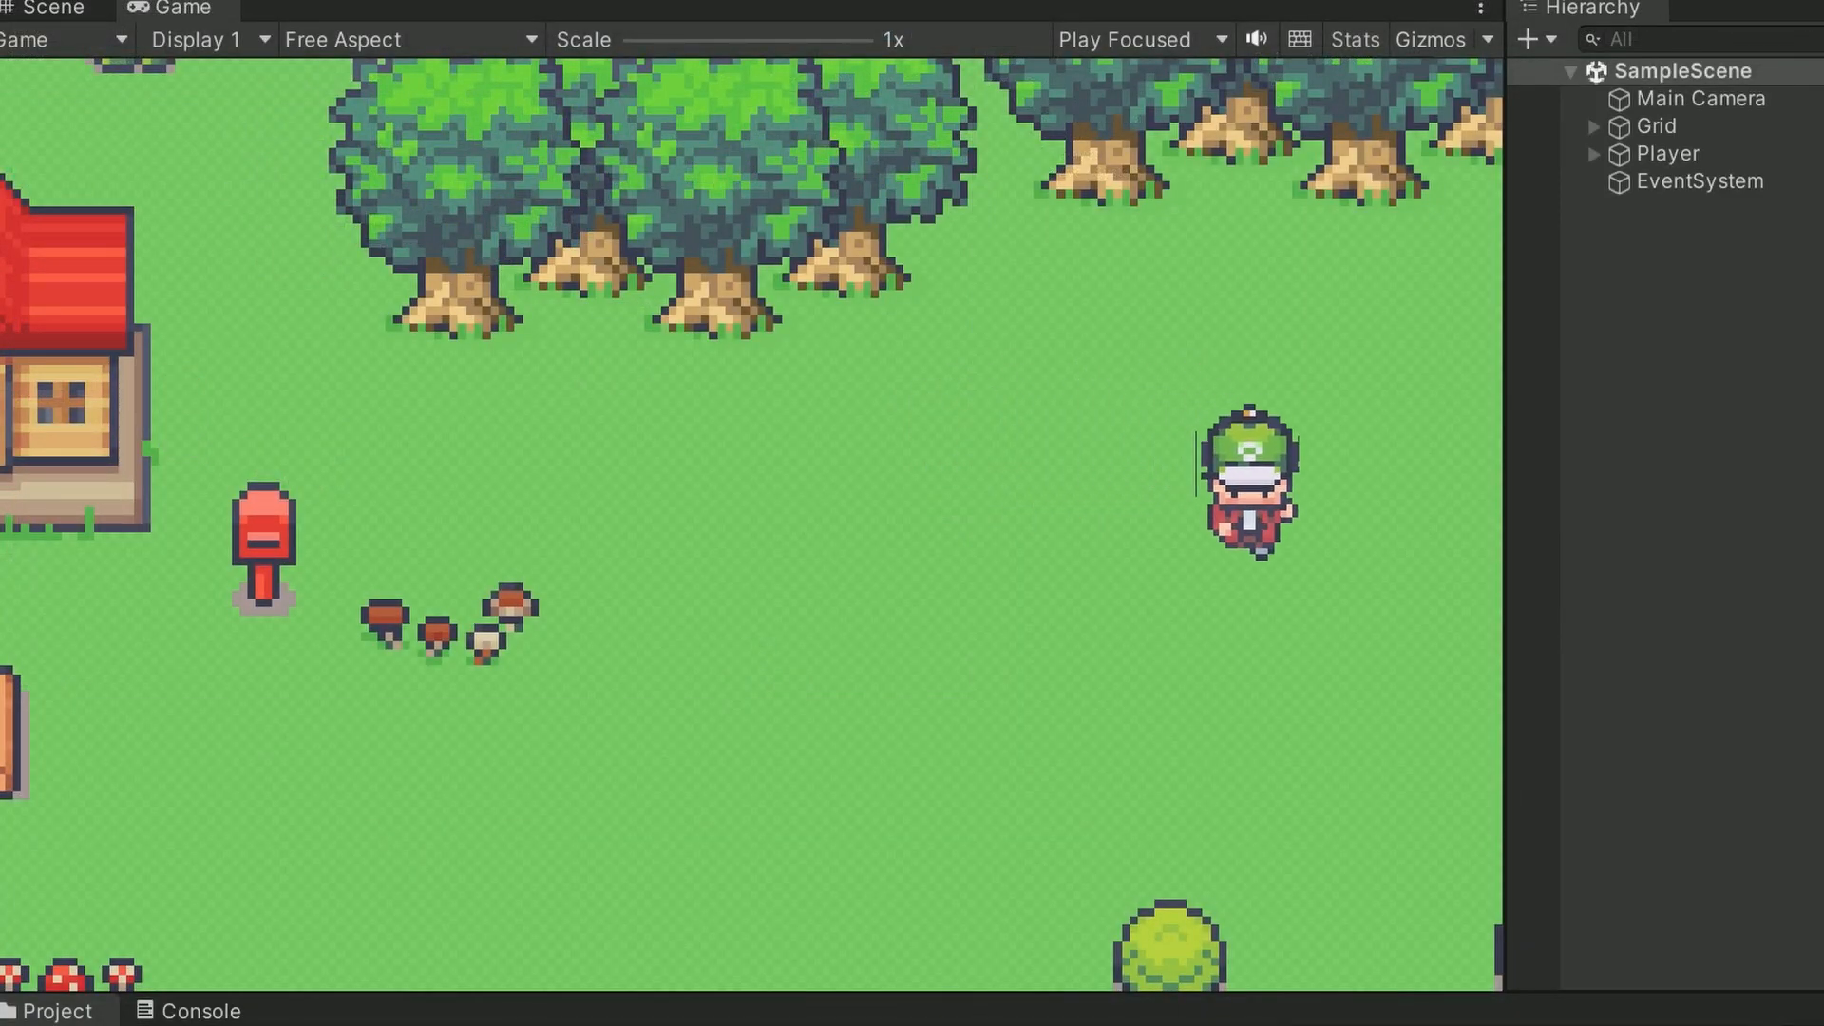
pyautogui.press('Left')
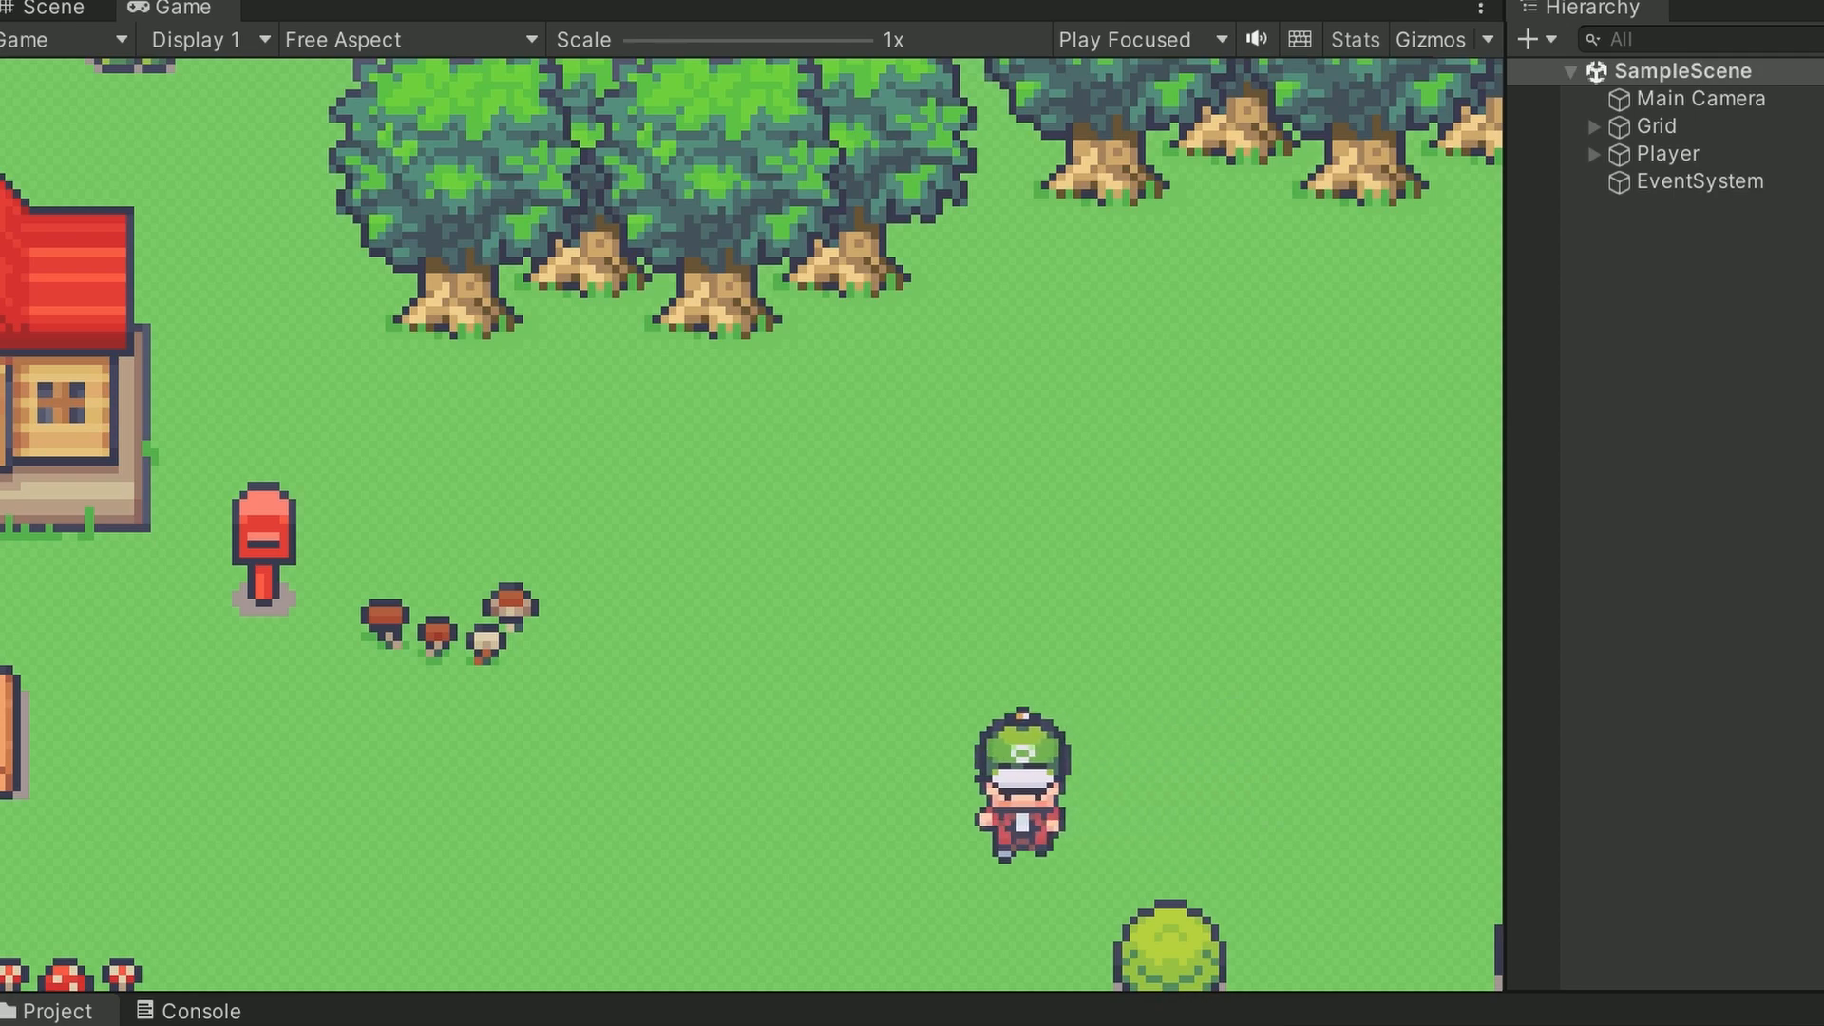
pyautogui.press('Right')
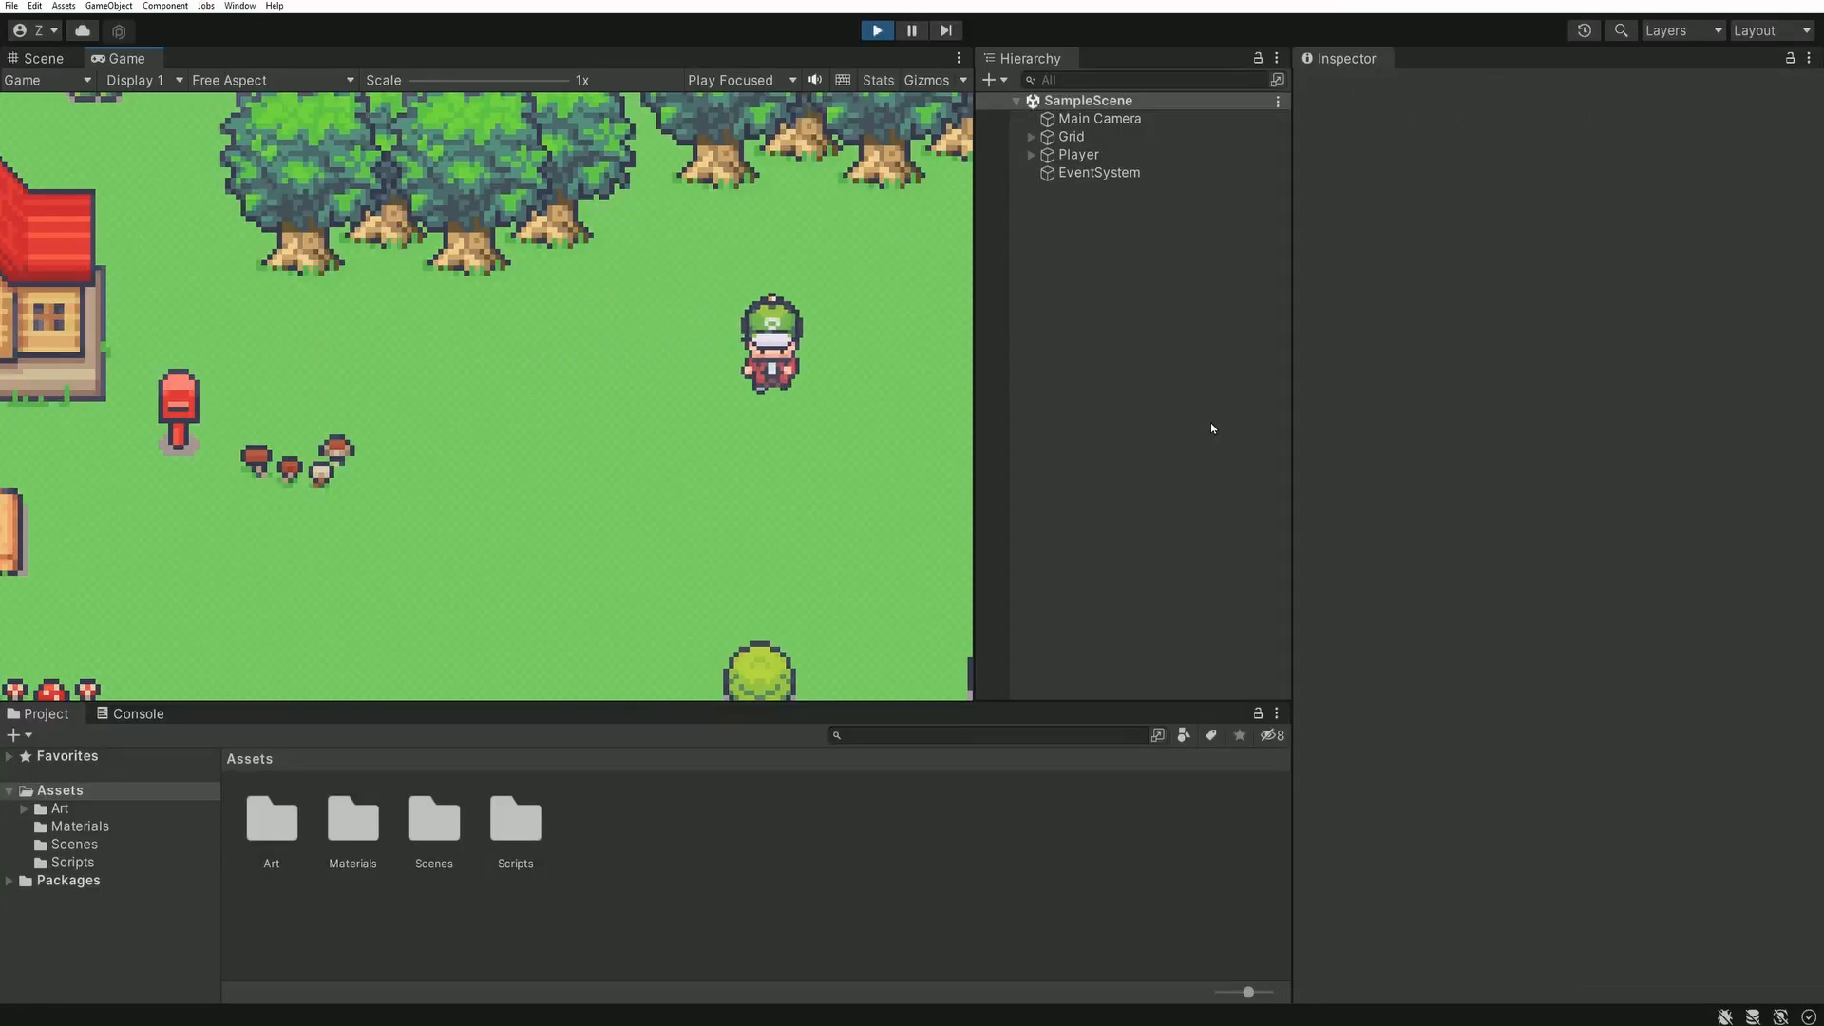
pyautogui.press('Down')
pyautogui.press('Left')
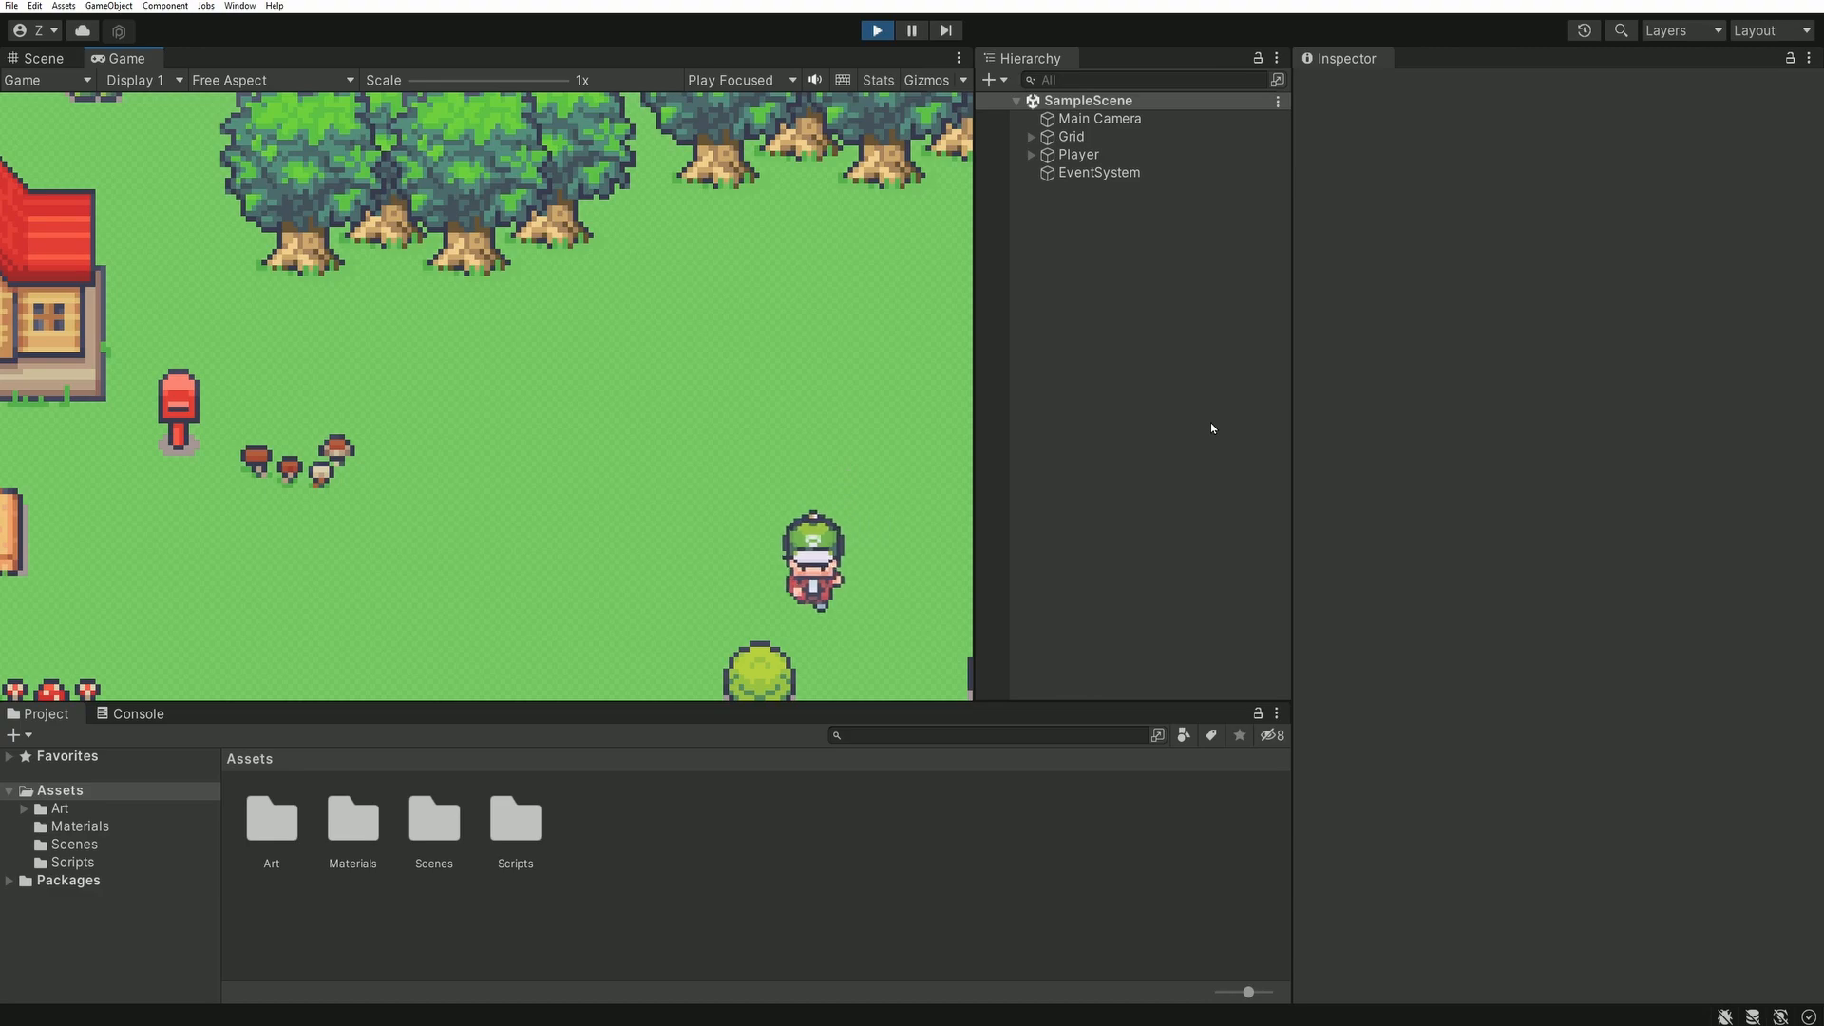
pyautogui.press('Up')
pyautogui.press('Right')
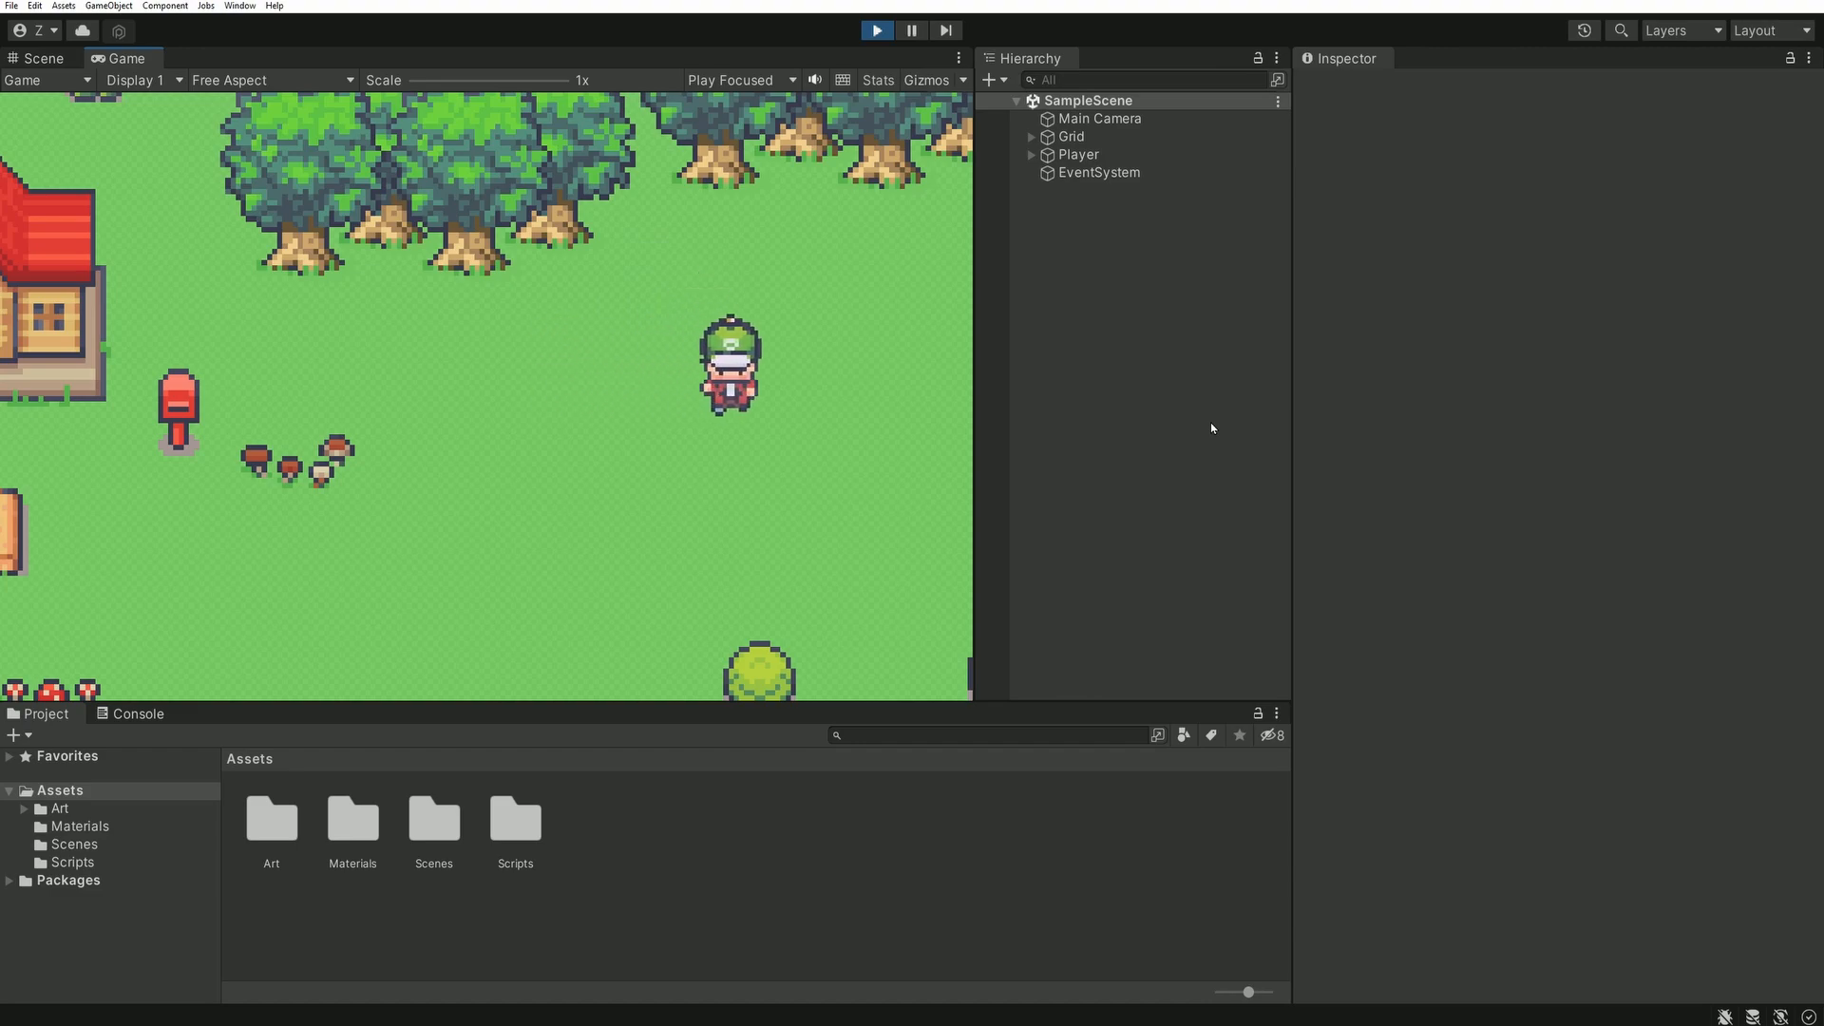
pyautogui.press('Down')
pyautogui.press('Left')
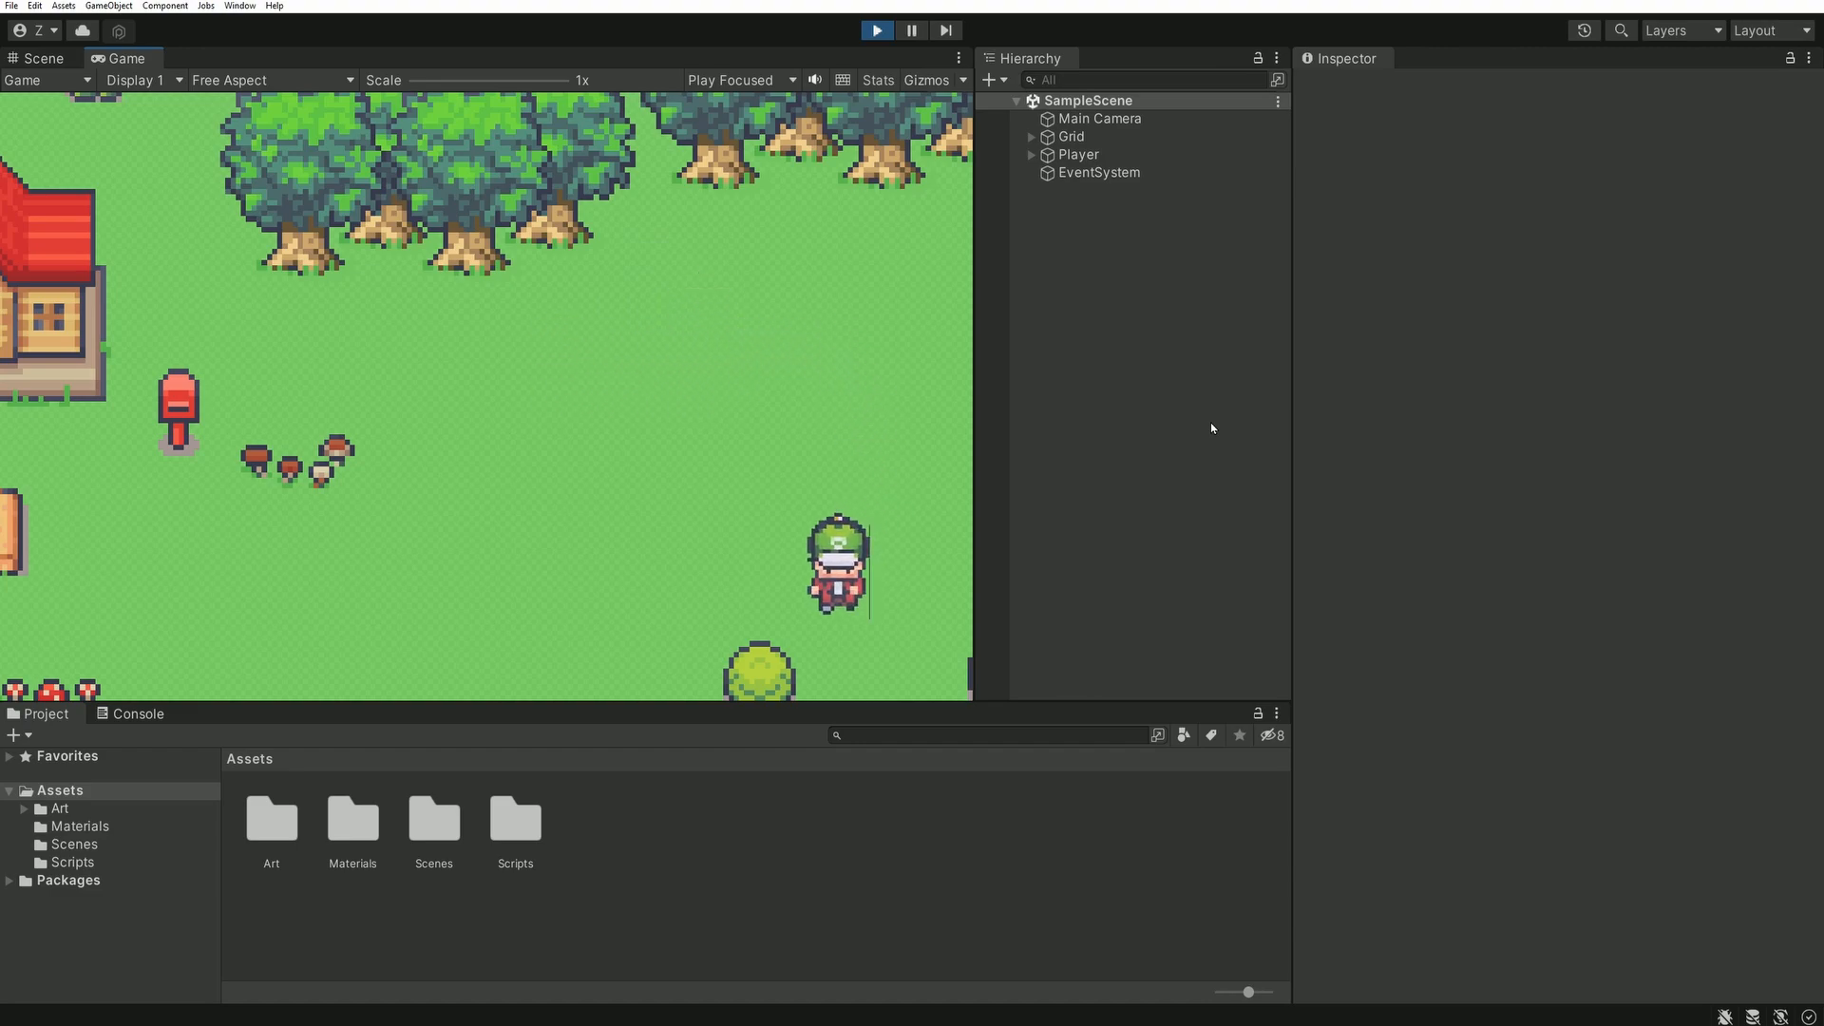
pyautogui.press('Up')
pyautogui.press('Right')
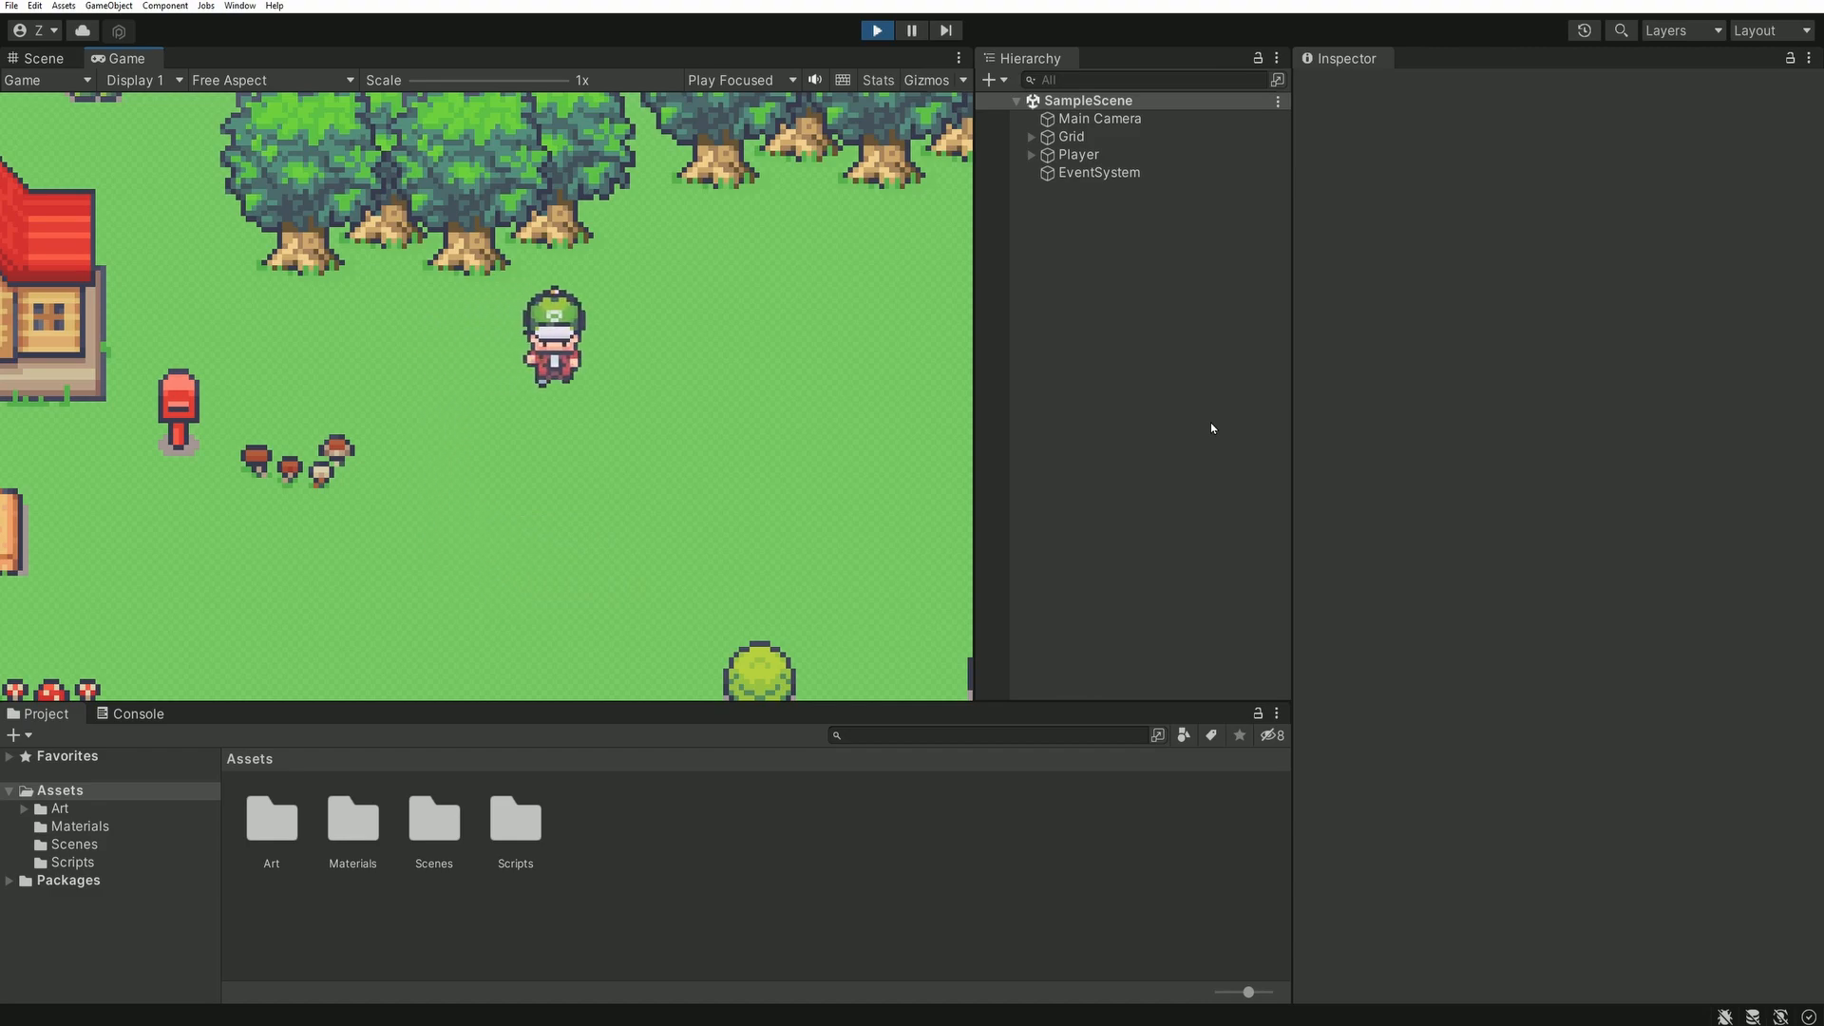
pyautogui.press('Down')
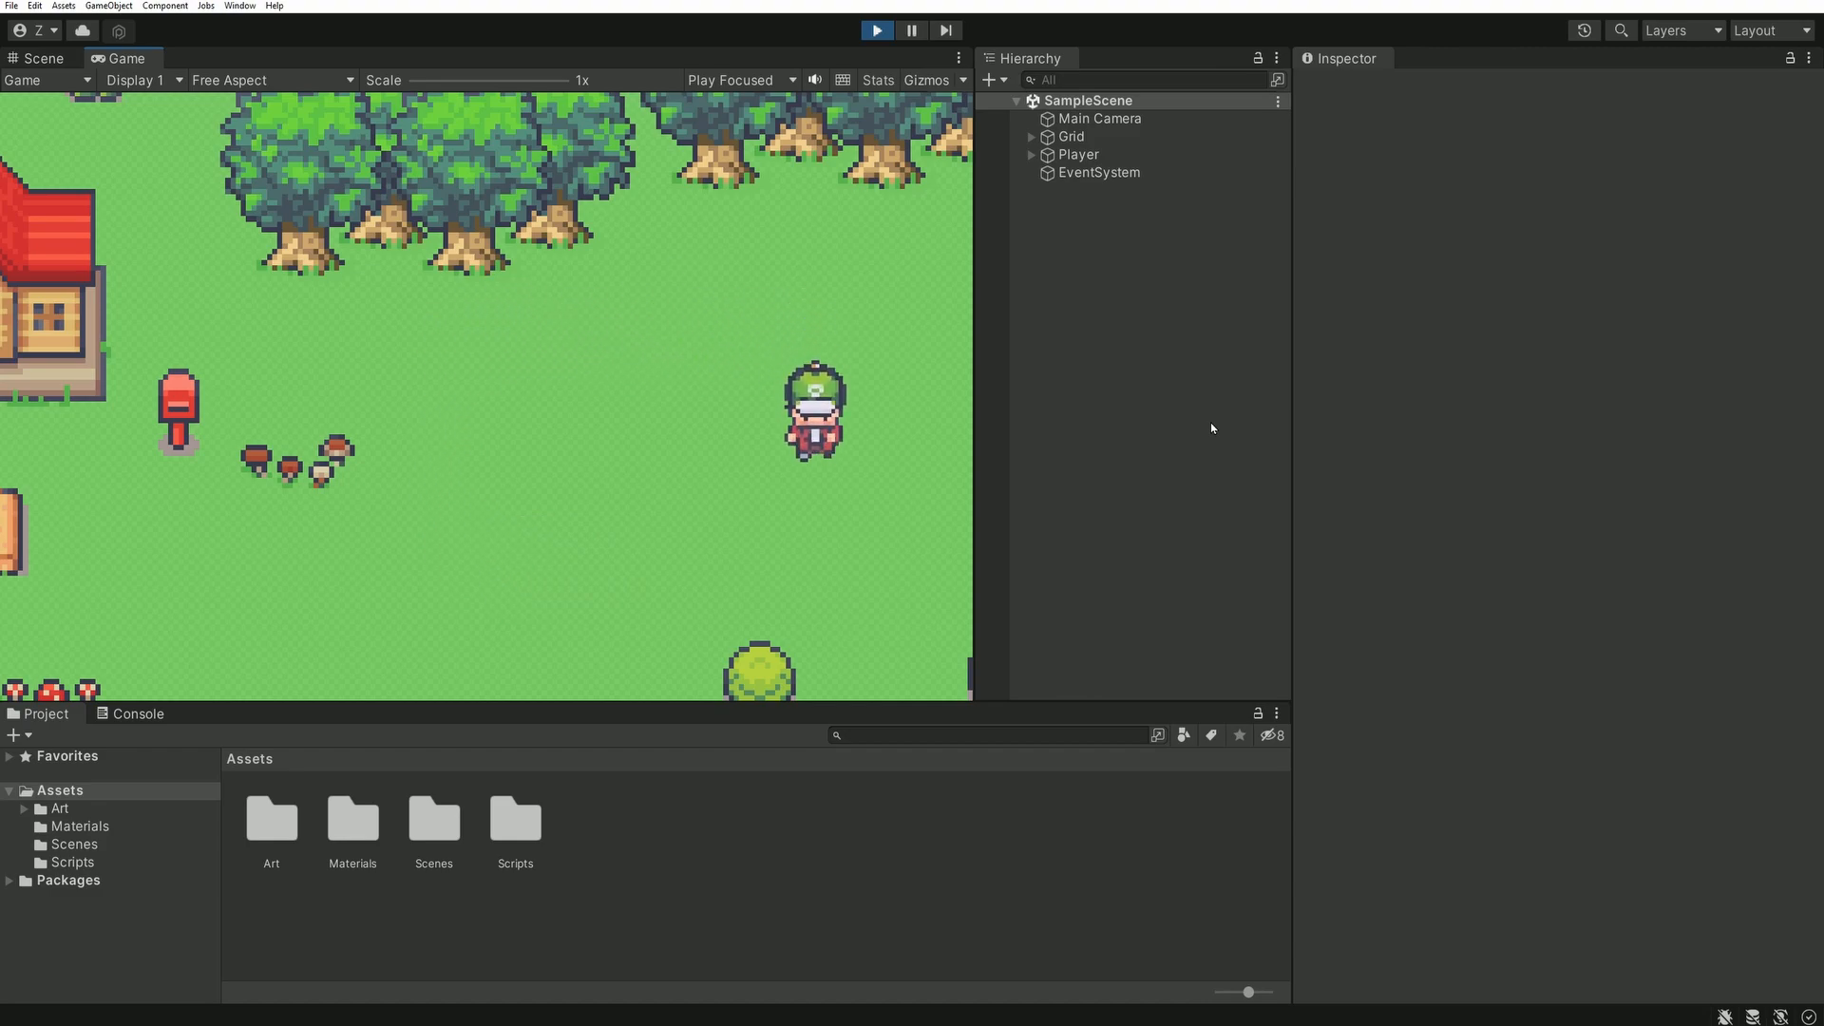
pyautogui.press('Left')
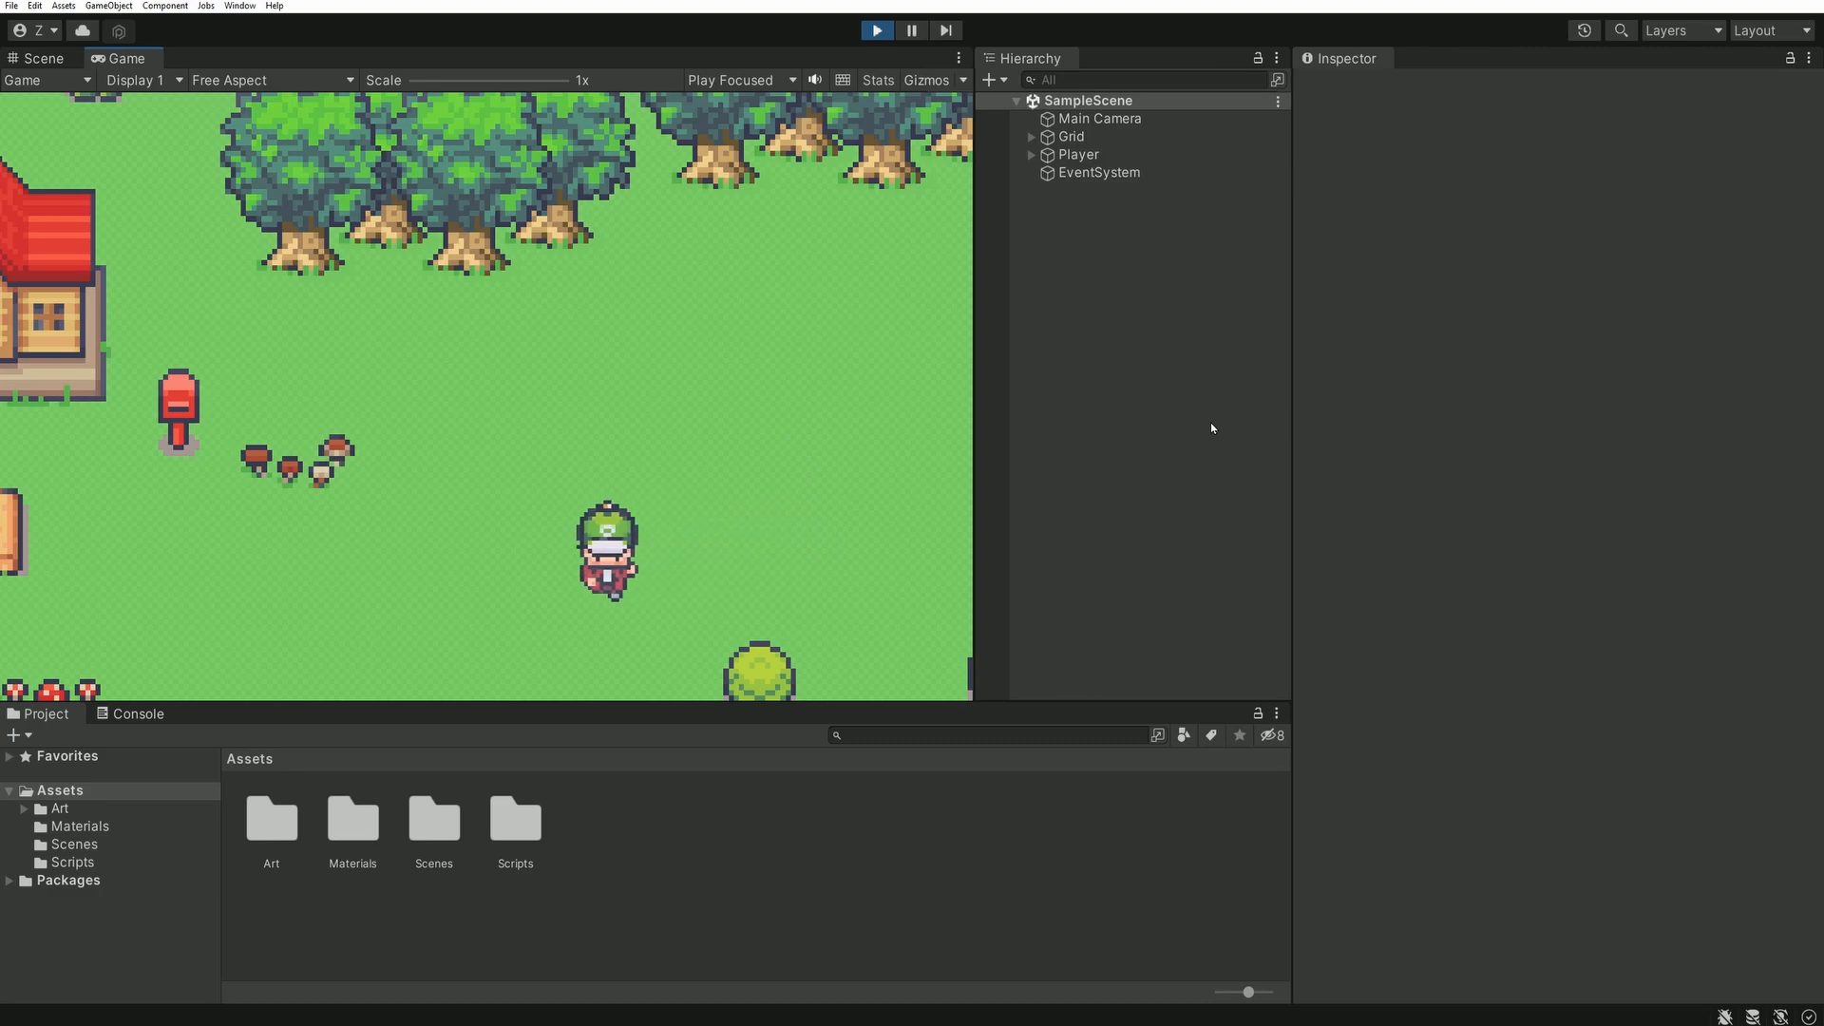
pyautogui.press('Up')
pyautogui.press('Right')
pyautogui.press('Down')
pyautogui.press('Left')
pyautogui.press('Up')
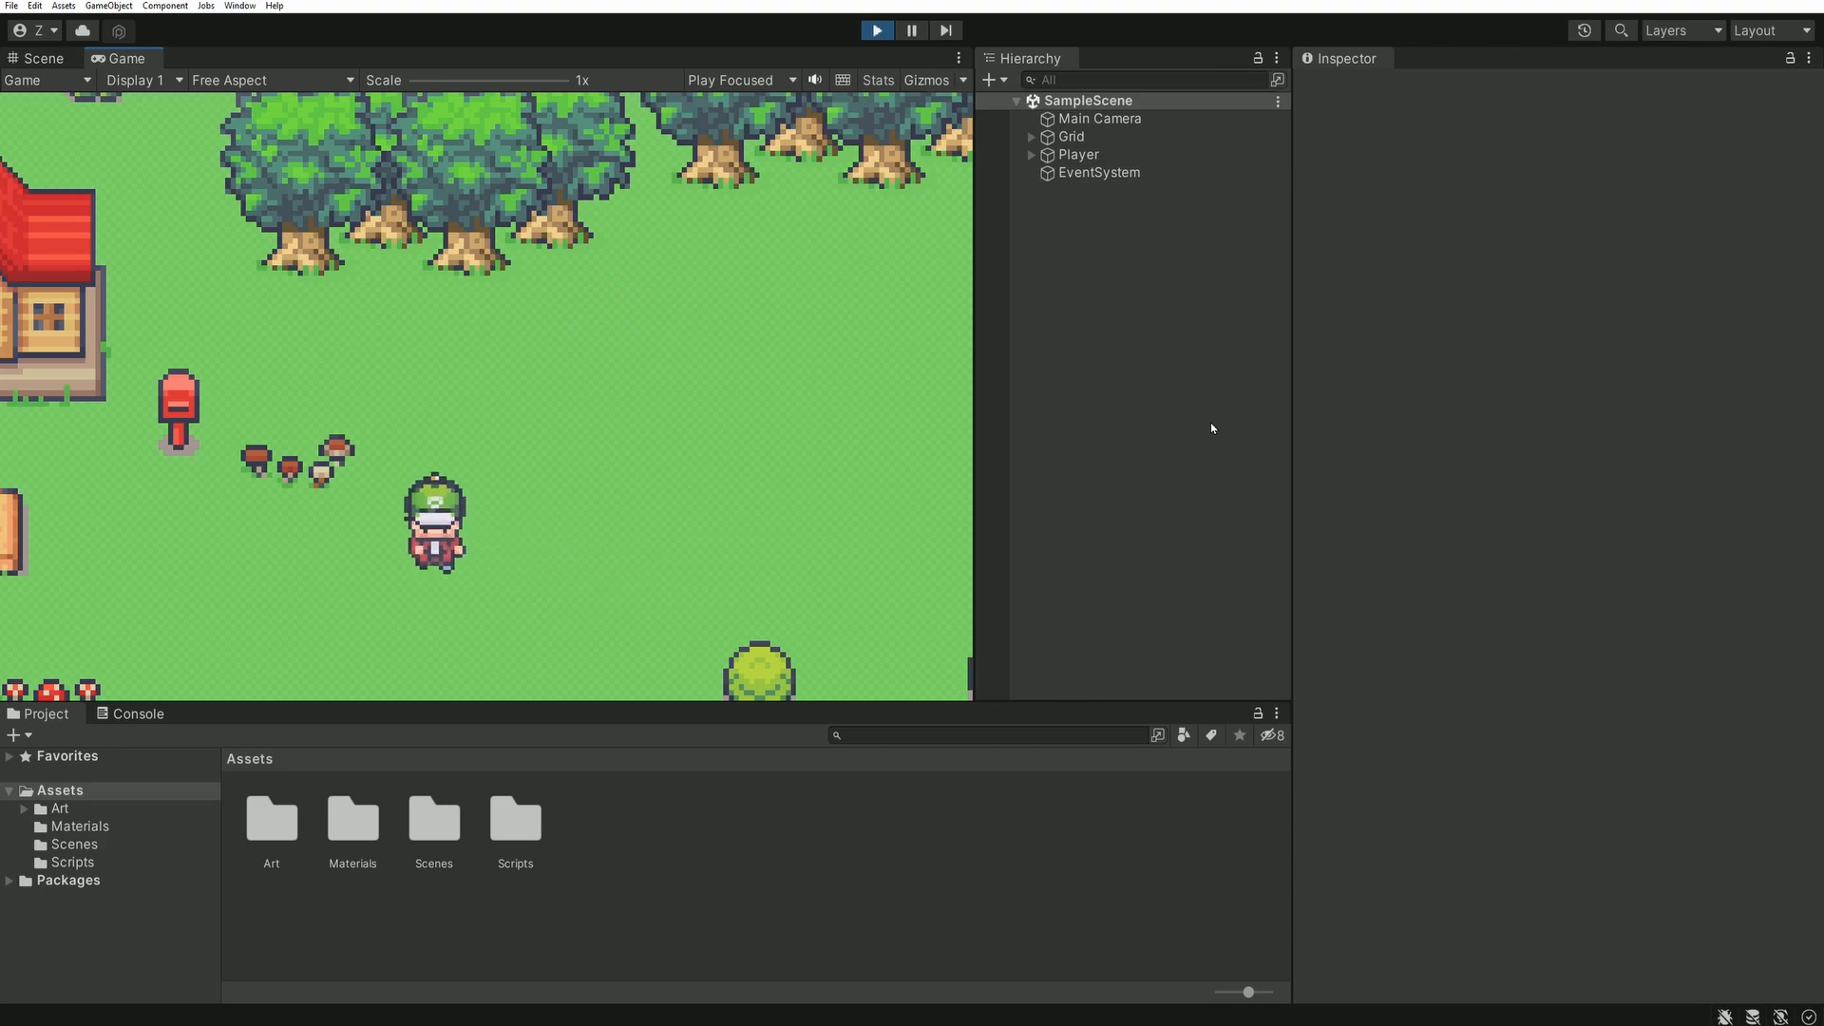
pyautogui.press('Right')
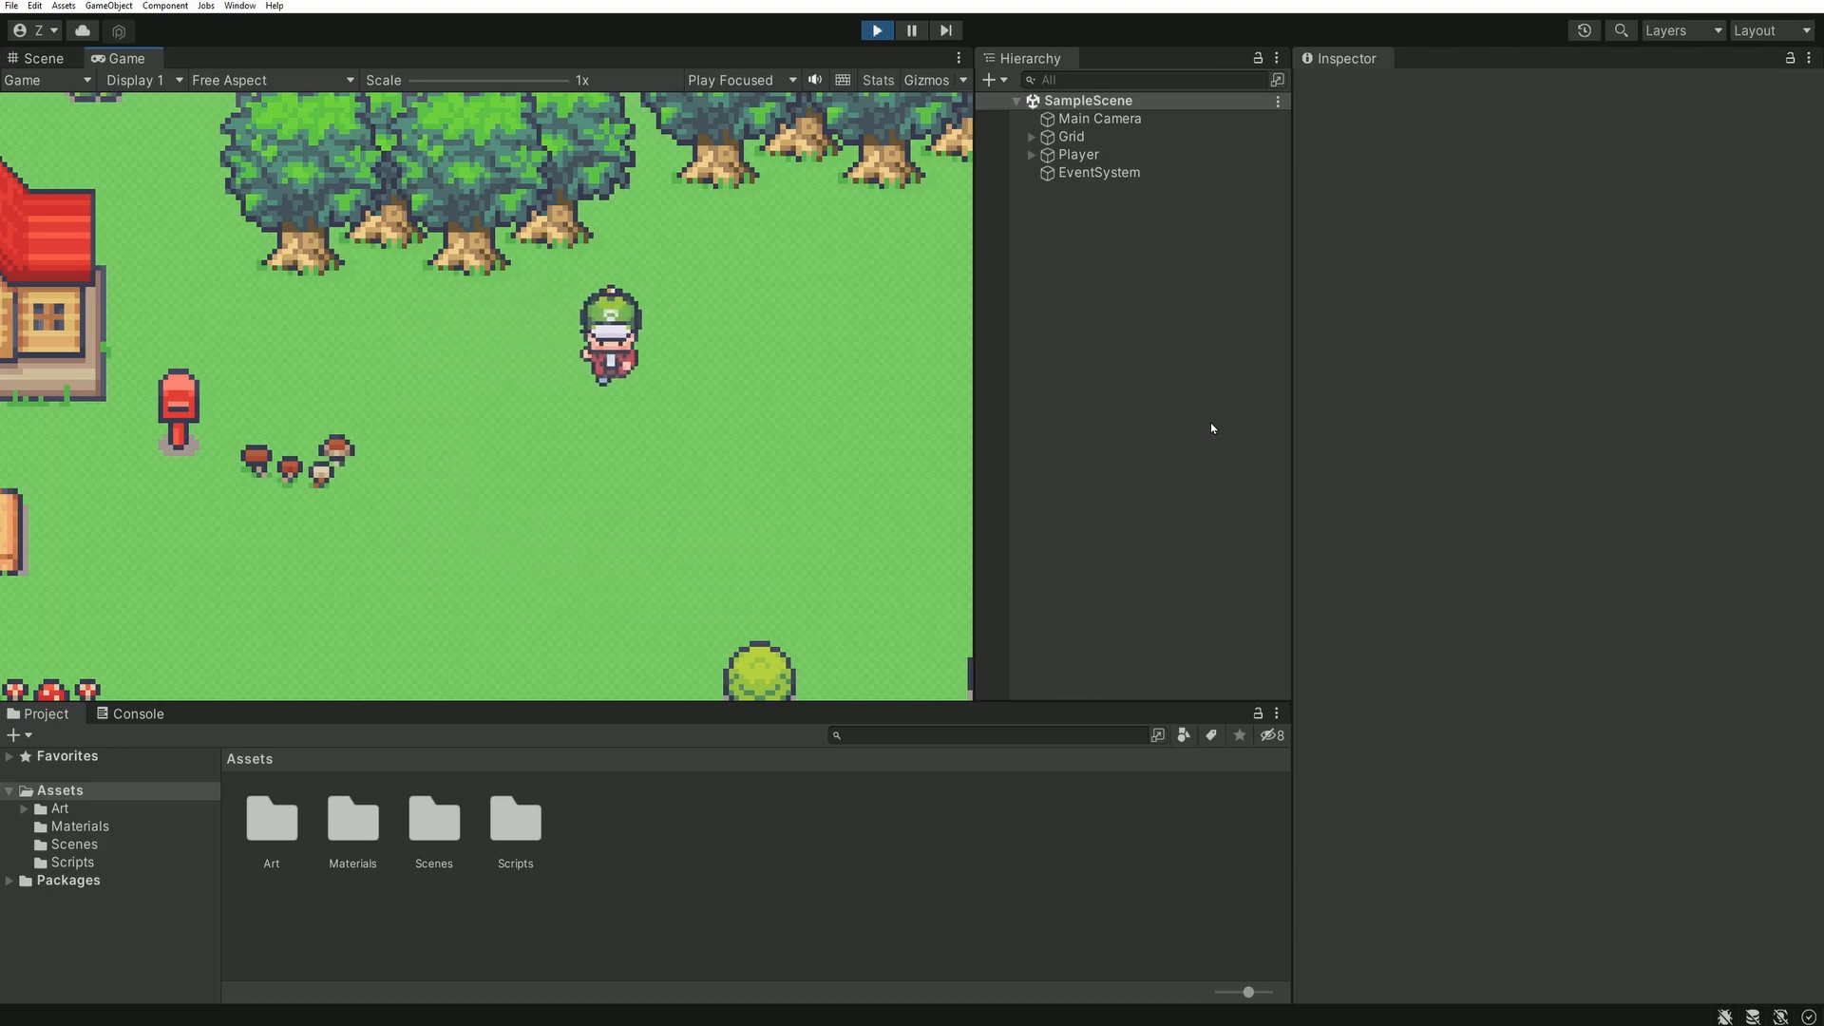
pyautogui.hotkey('ctrl', 'p')
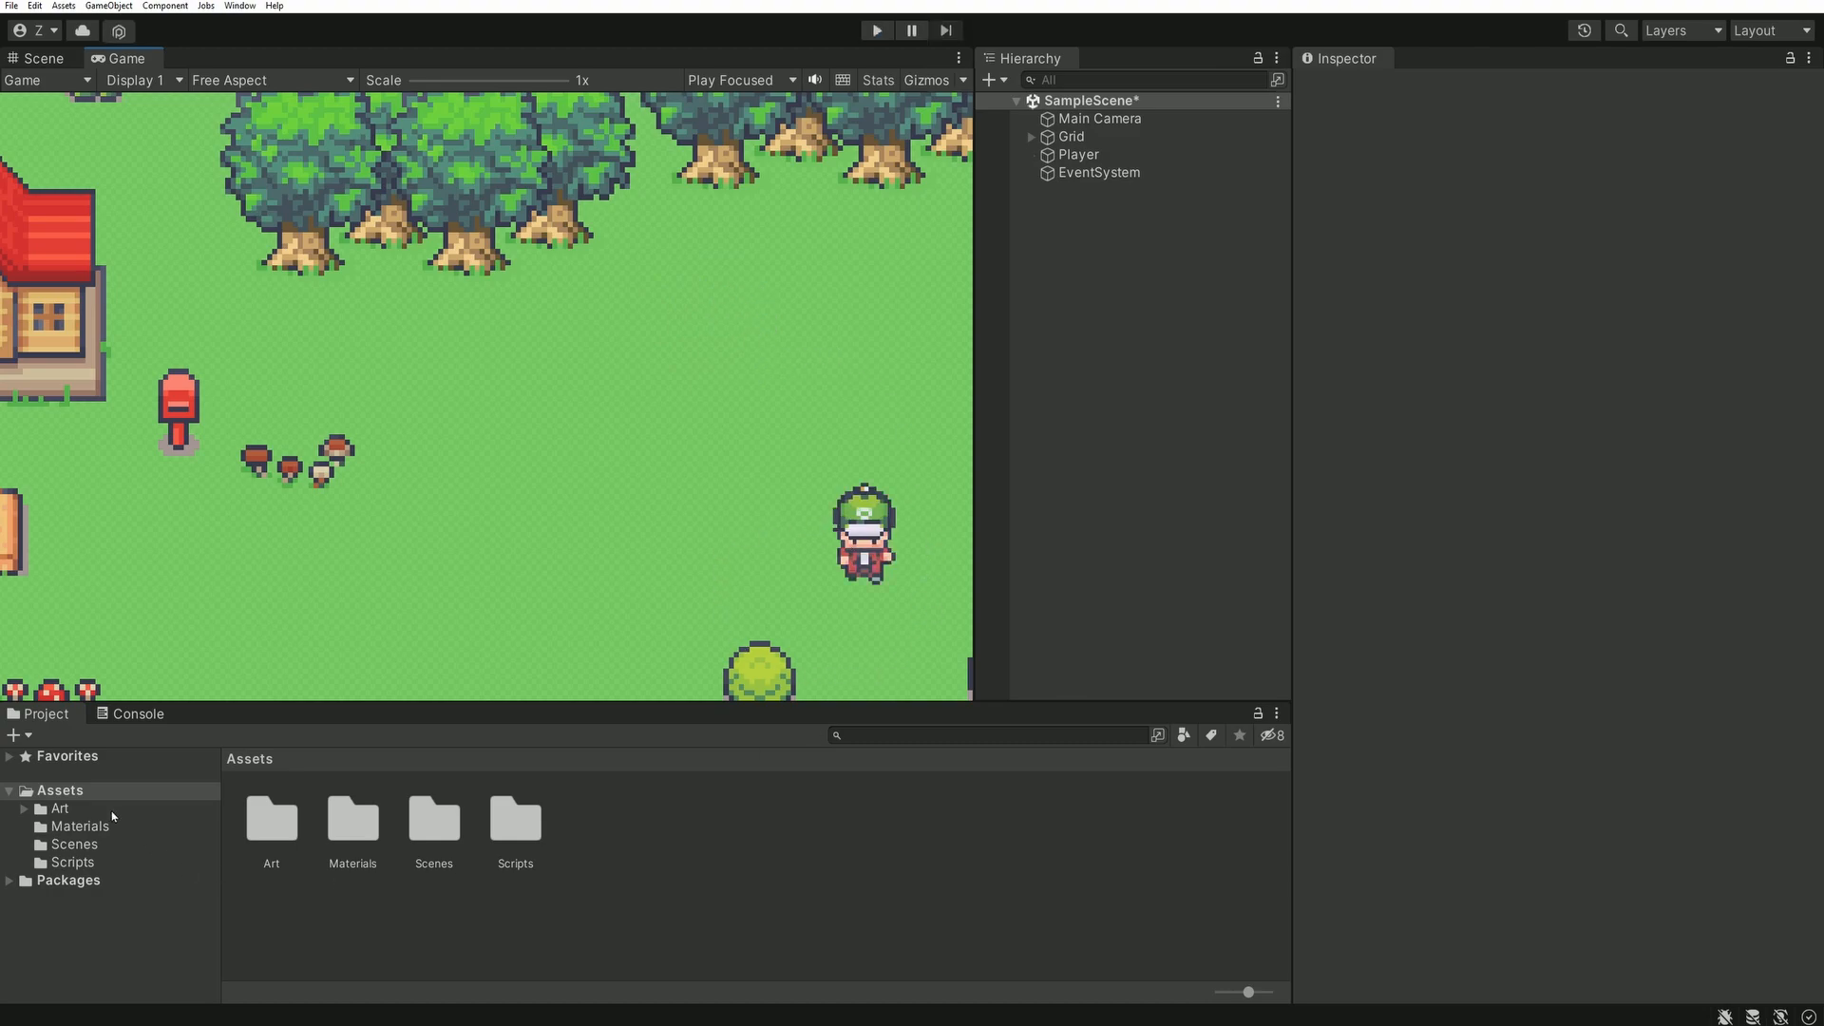
# - Open the npc_tilesheet texture from the Art folder in the Sprite Editor
pyautogui.click(57, 810)
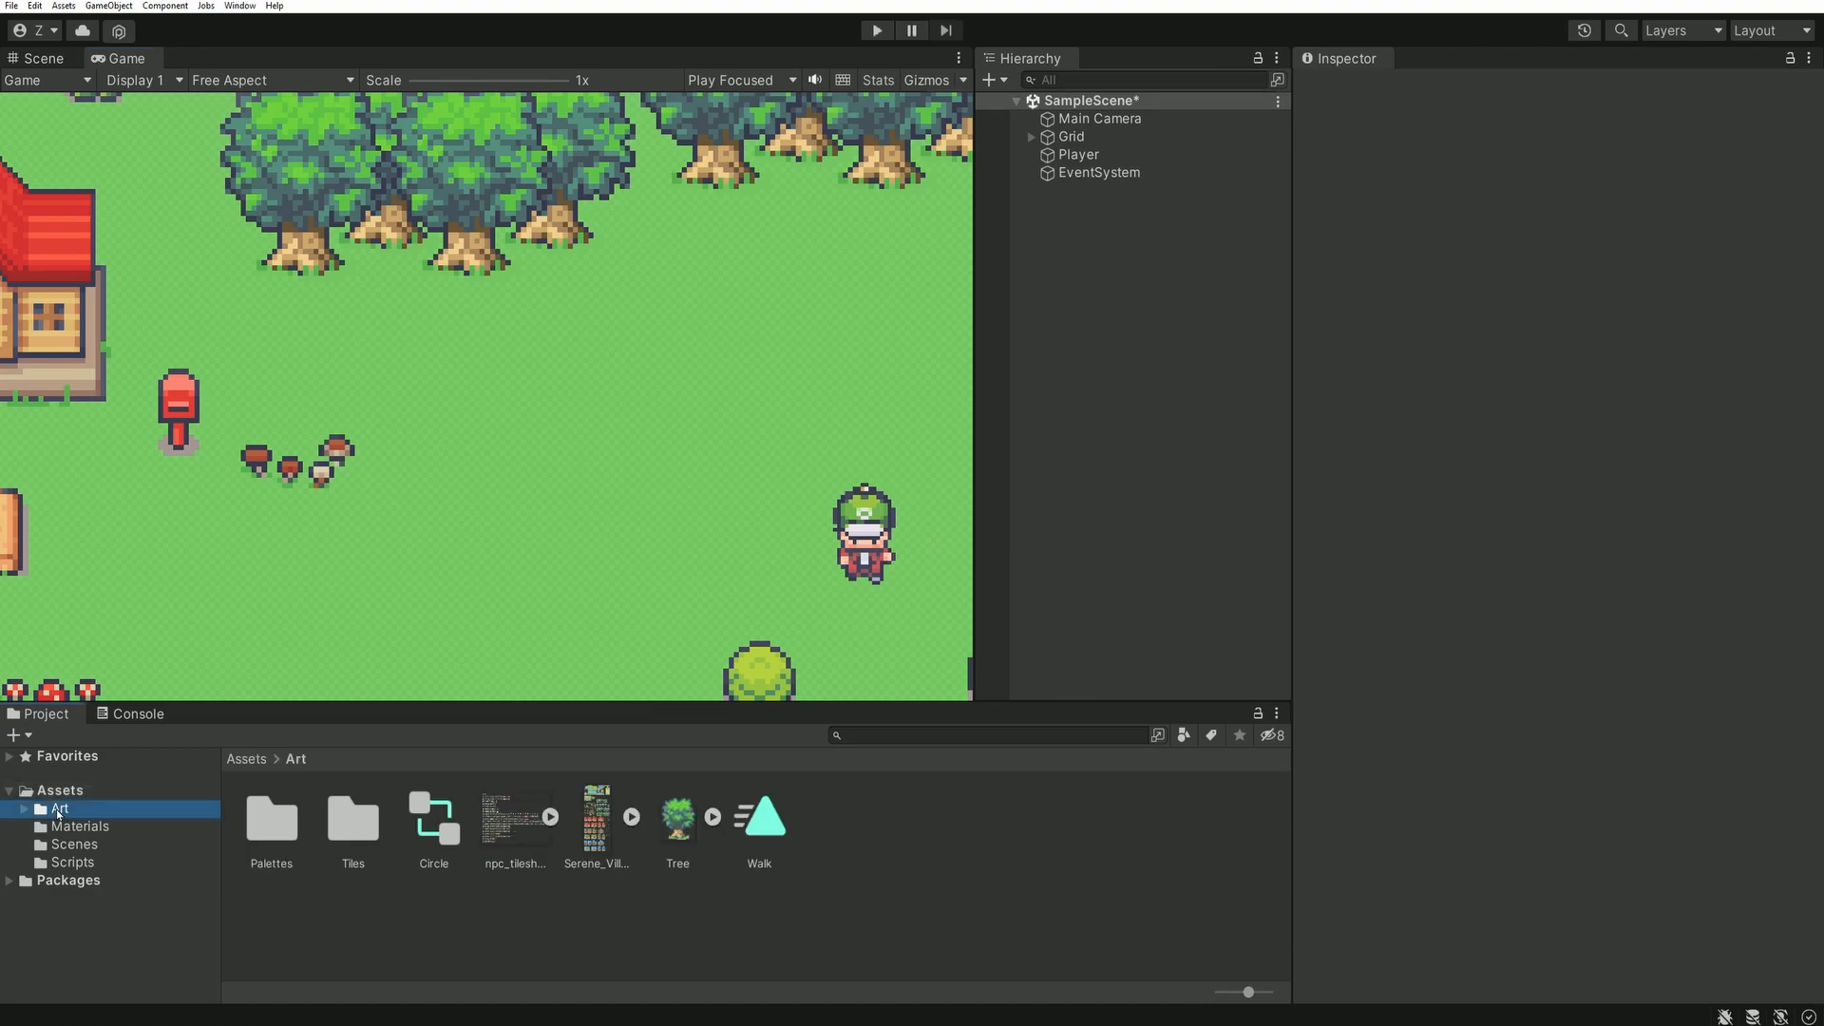
pyautogui.click(514, 820)
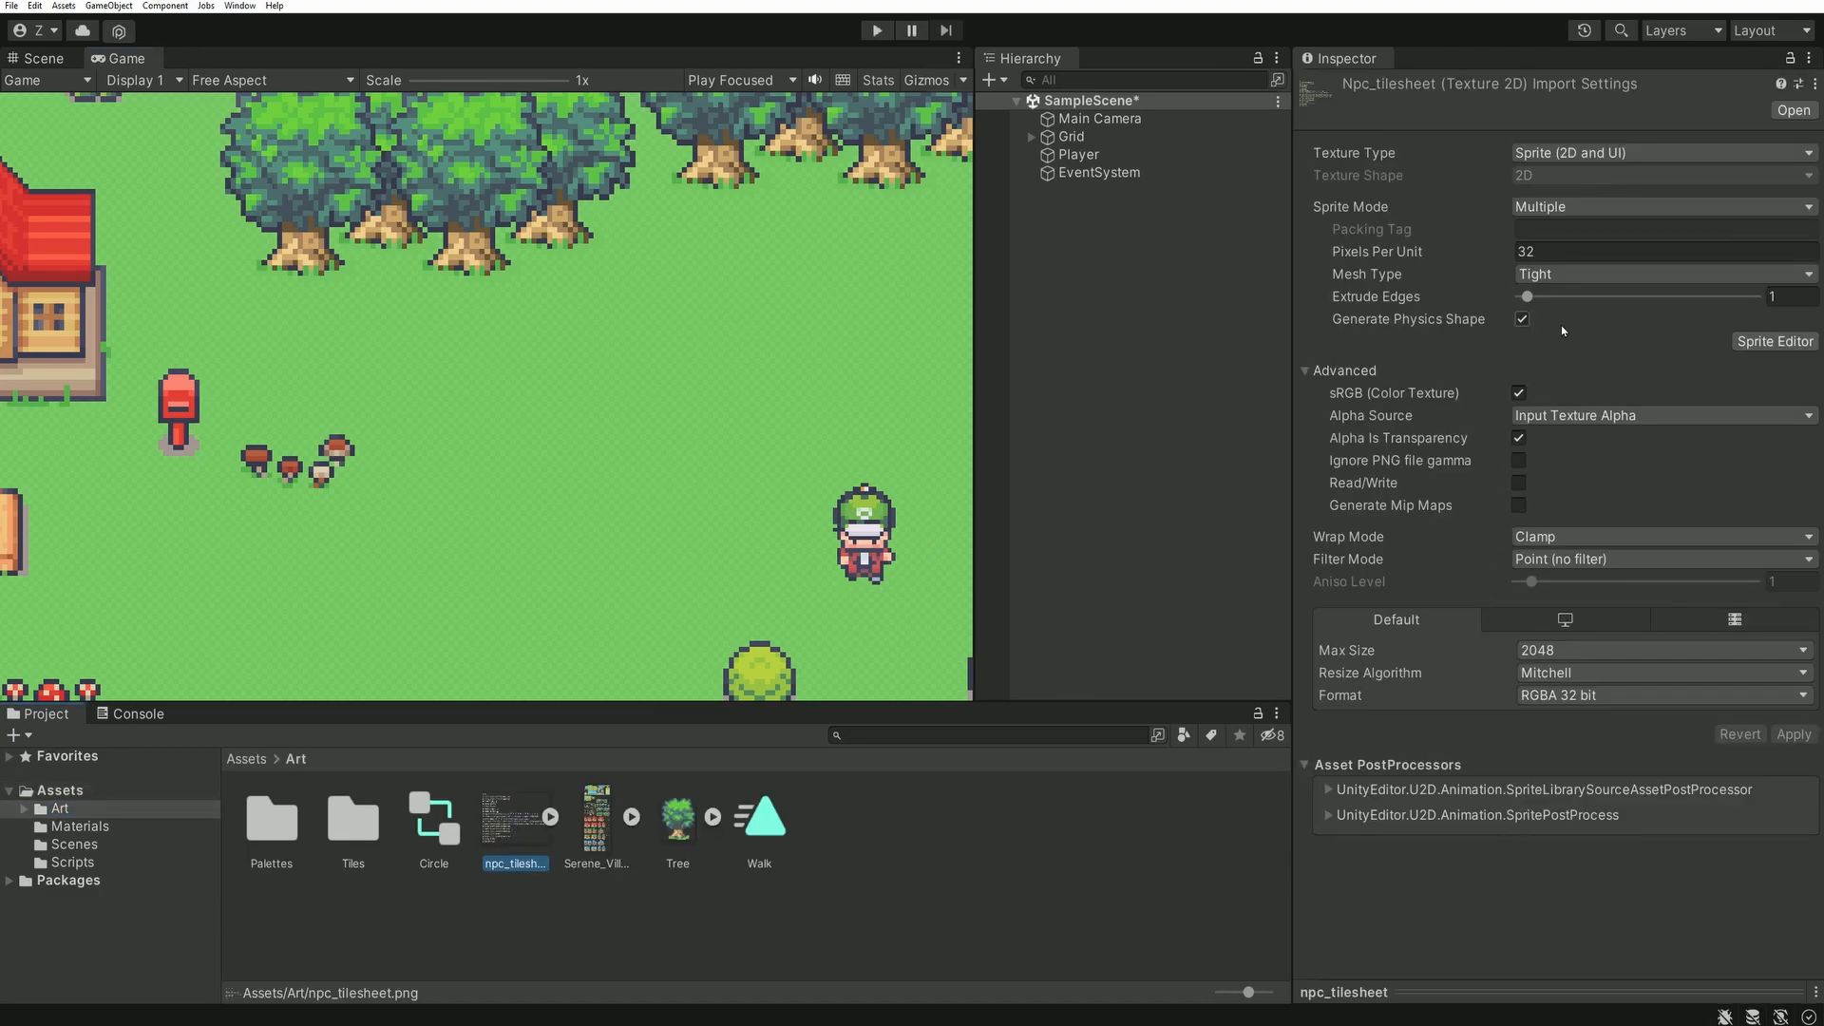
pyautogui.click(1774, 342)
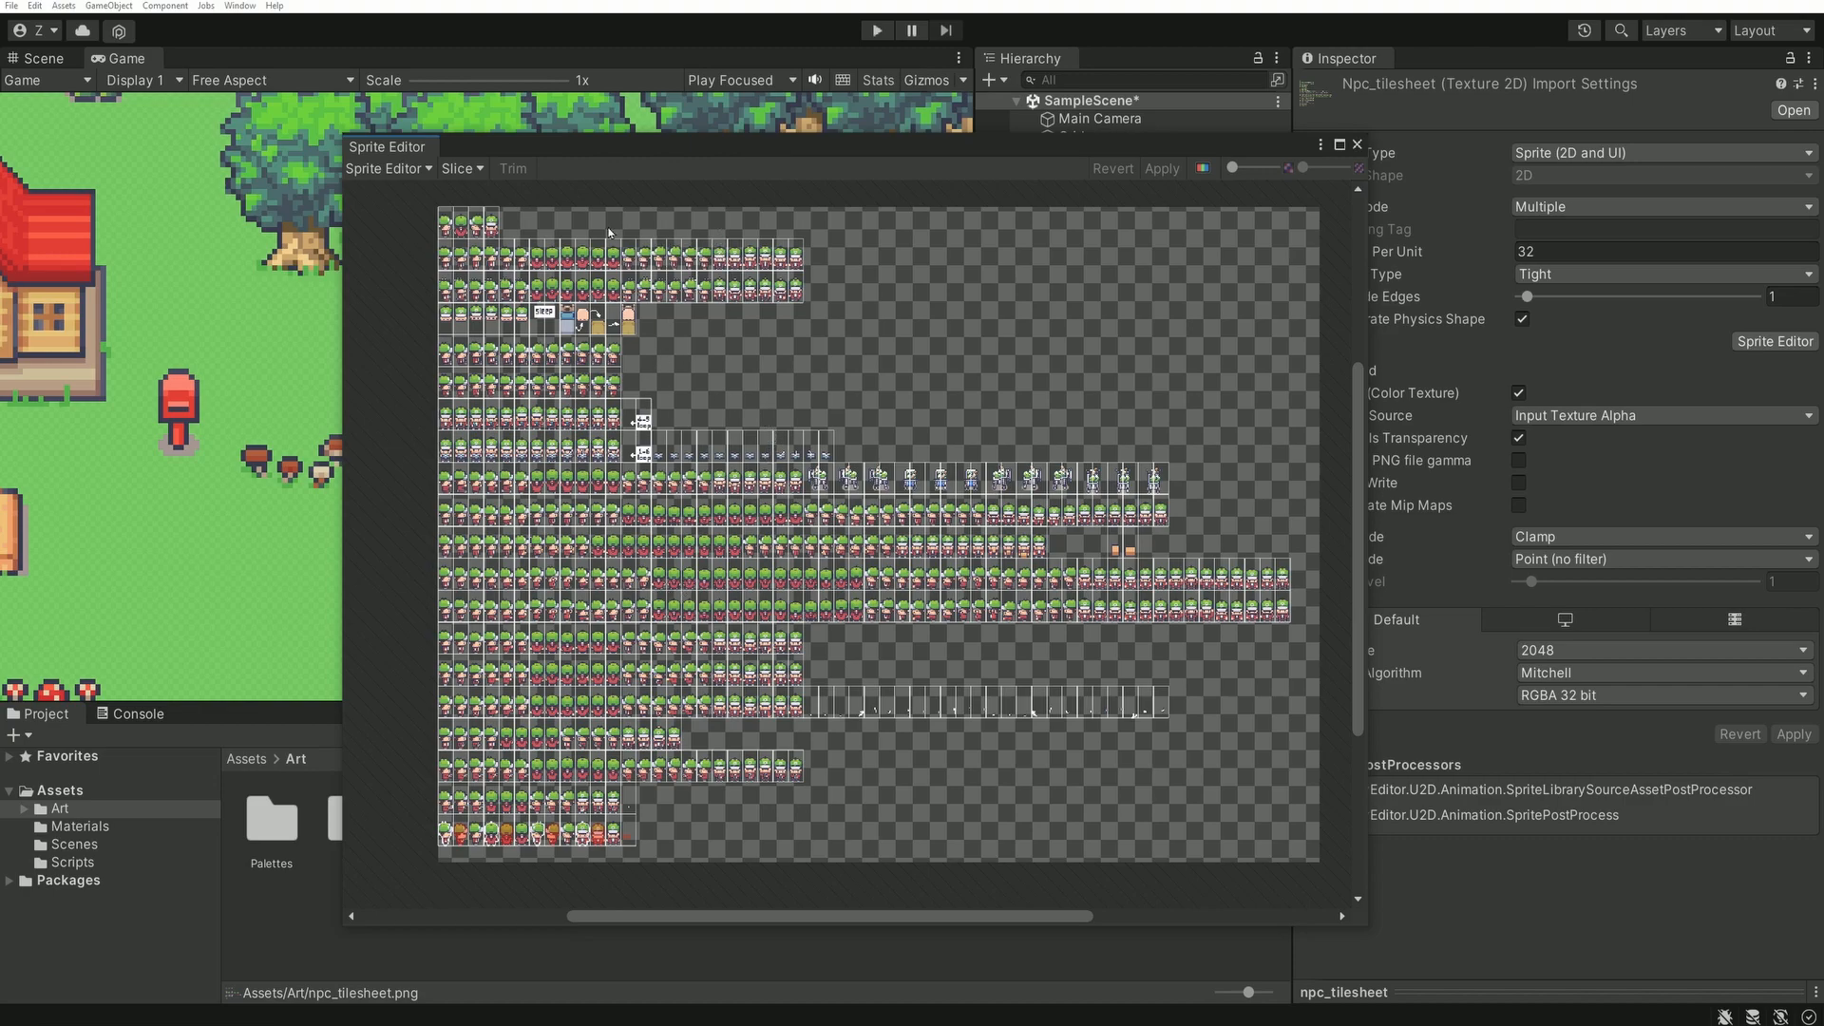
# - Inspect the slices of the six front-facing walk frames, npc_tilesheet_46 through npc_tilesheet_51, one after another
pyautogui.scroll(10, 737, 235)
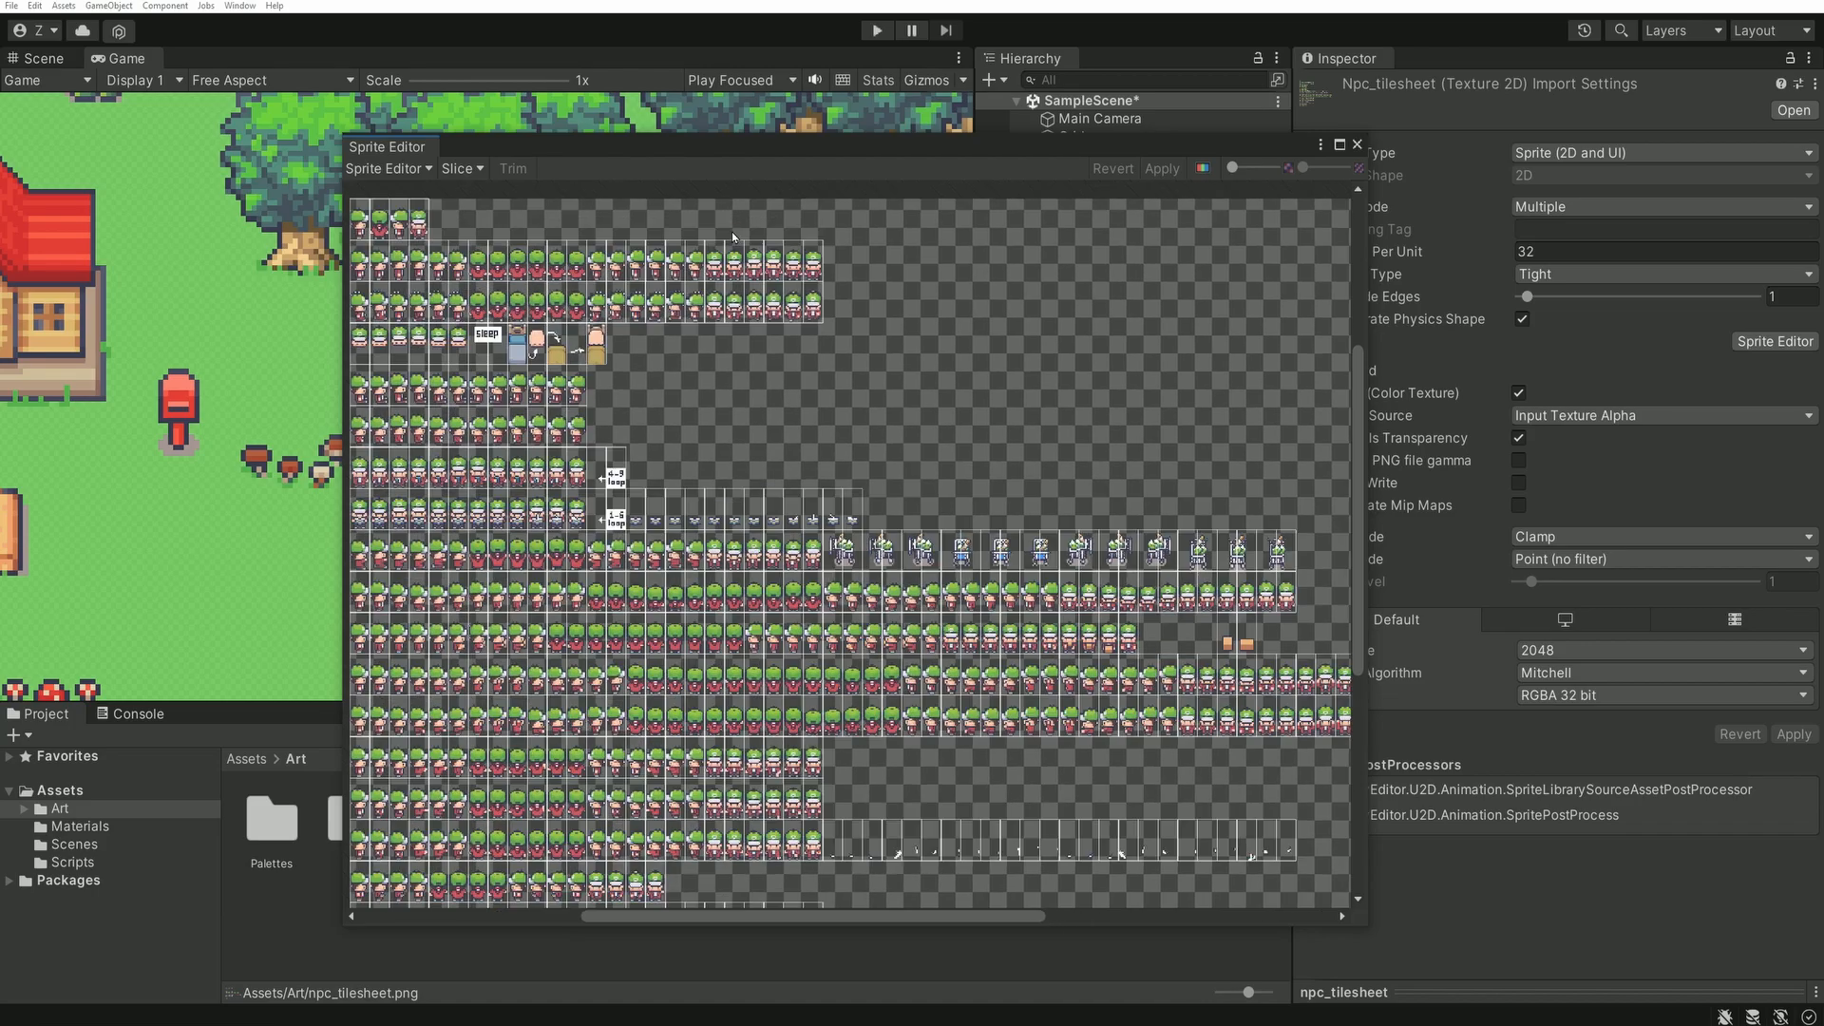
pyautogui.scroll(5, 744, 344)
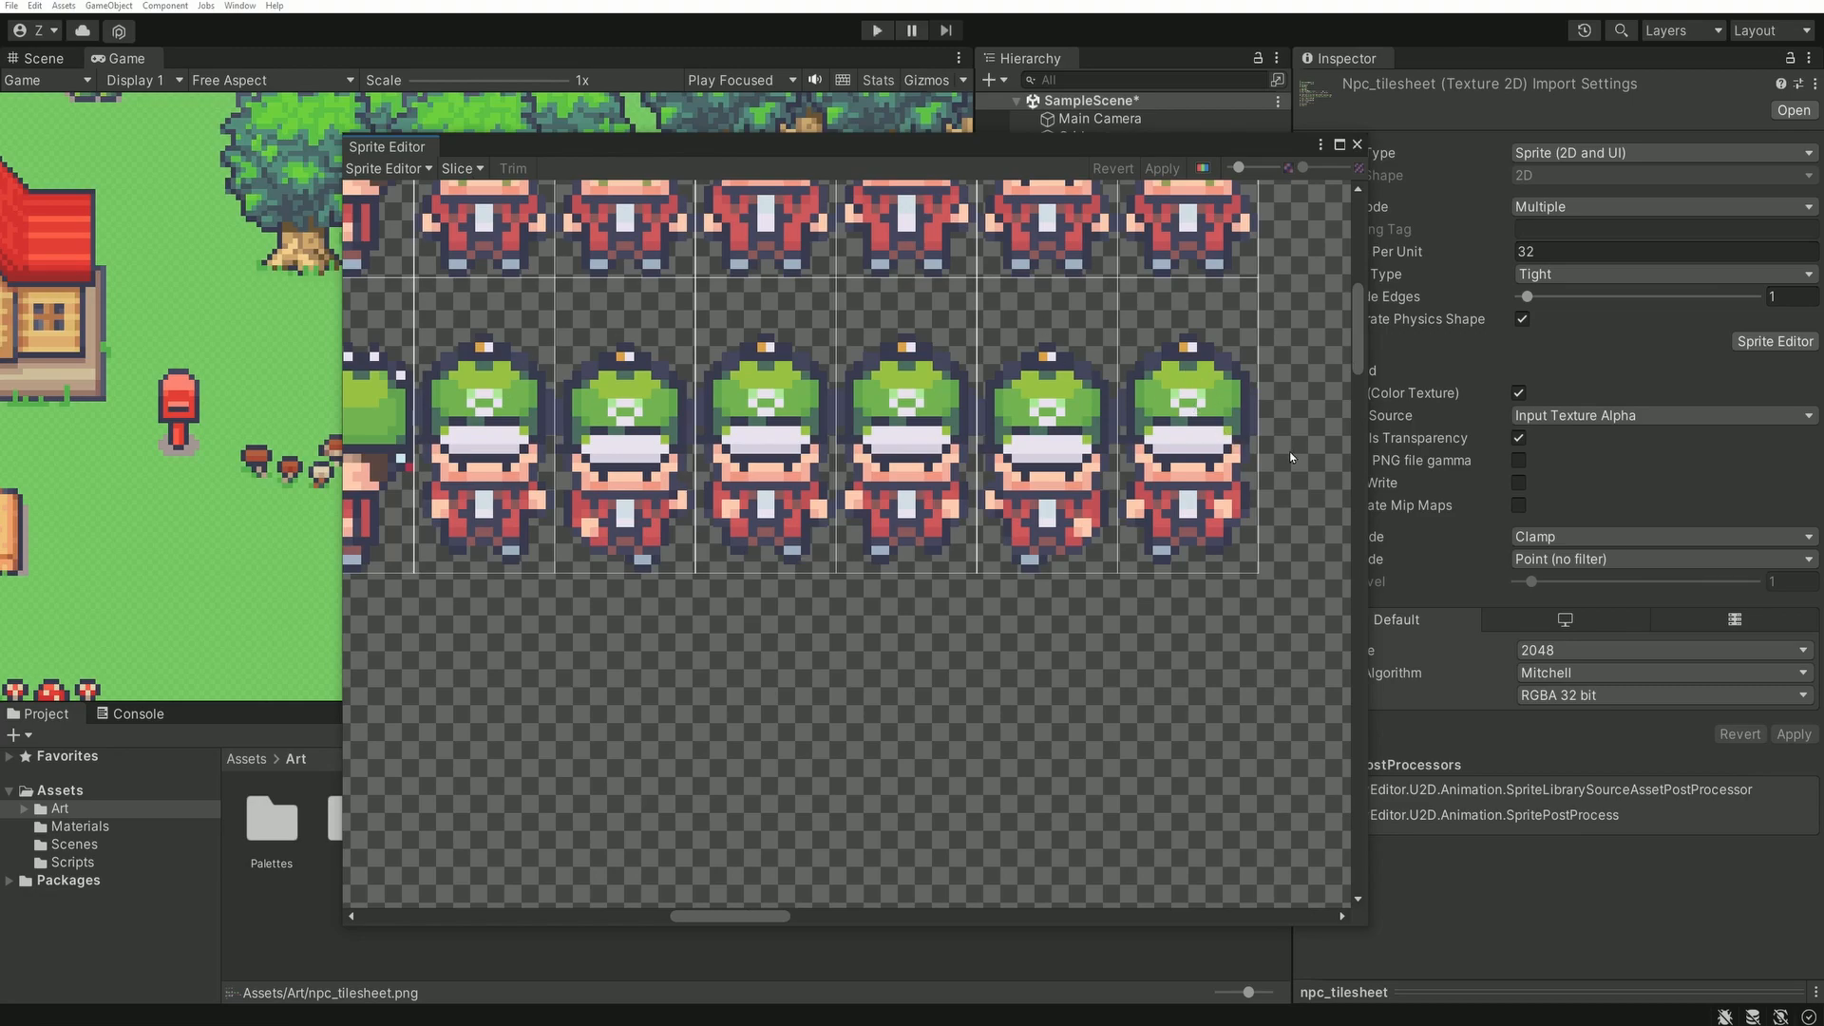
pyautogui.moveTo(676, 458); pyautogui.dragTo(696, 573, button='middle')
pyautogui.click(456, 631)
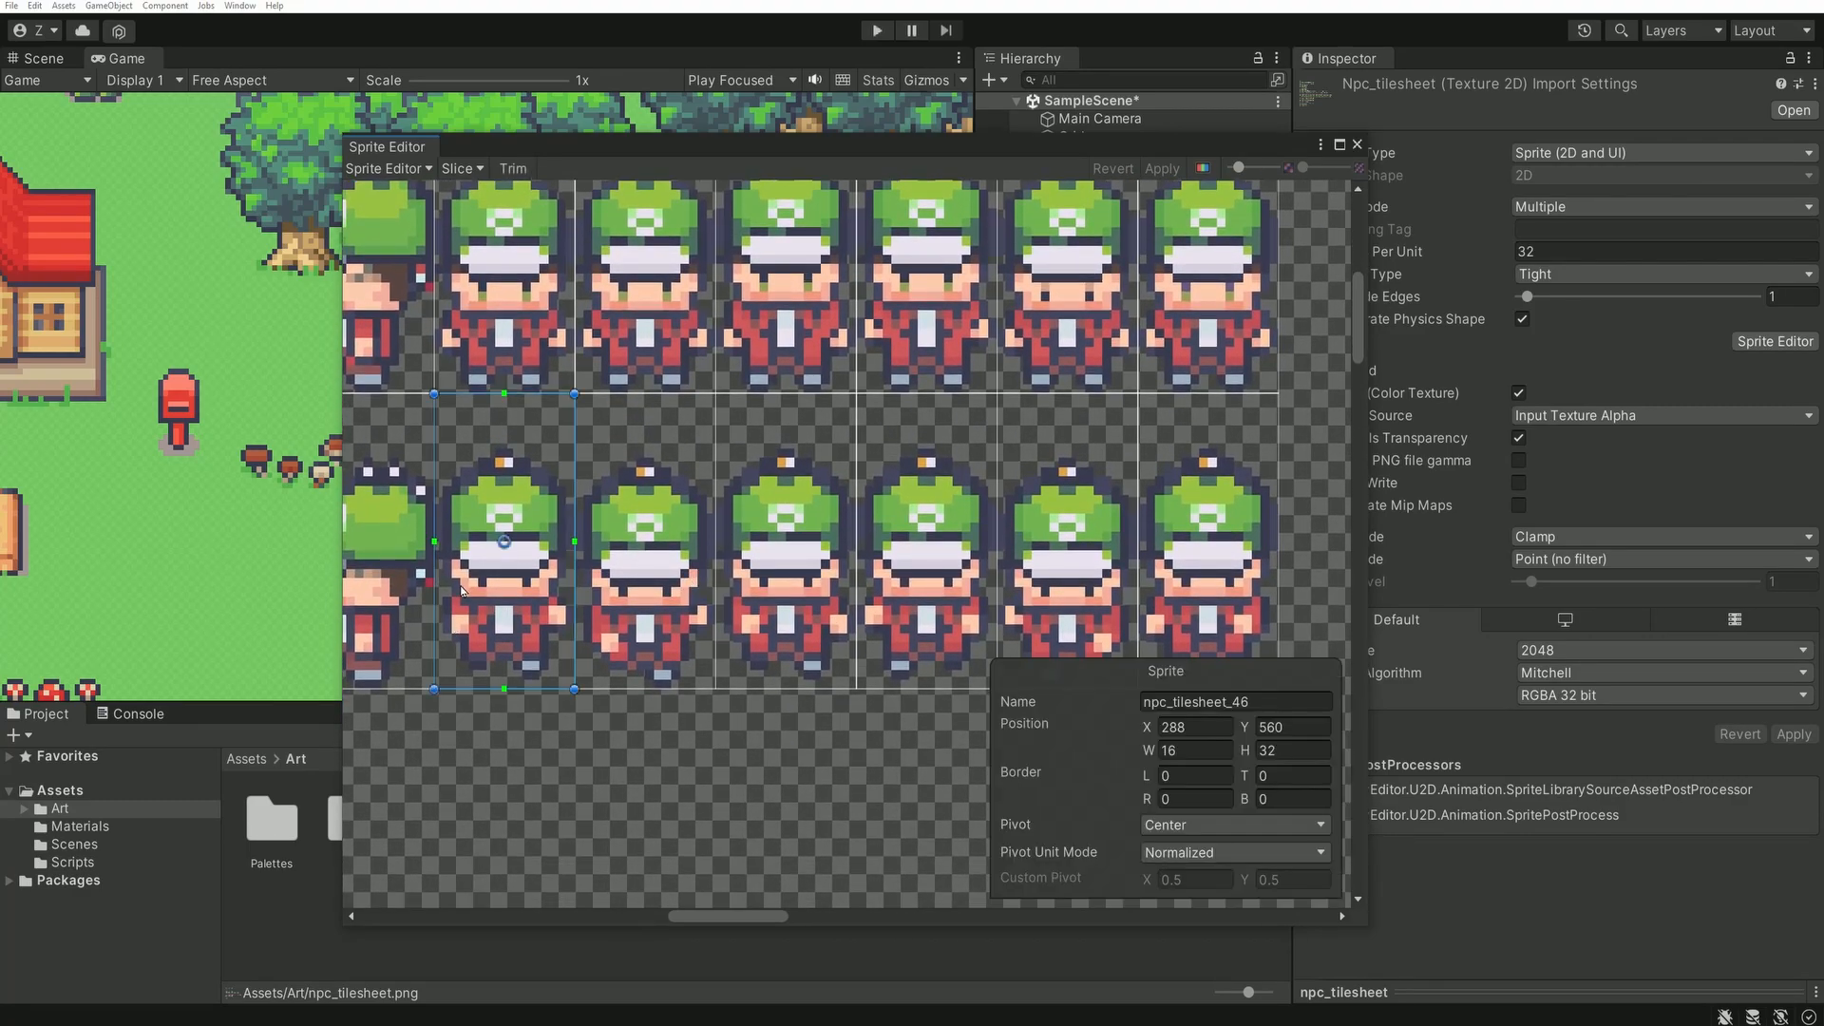
pyautogui.click(665, 485)
pyautogui.click(778, 504)
pyautogui.click(921, 505)
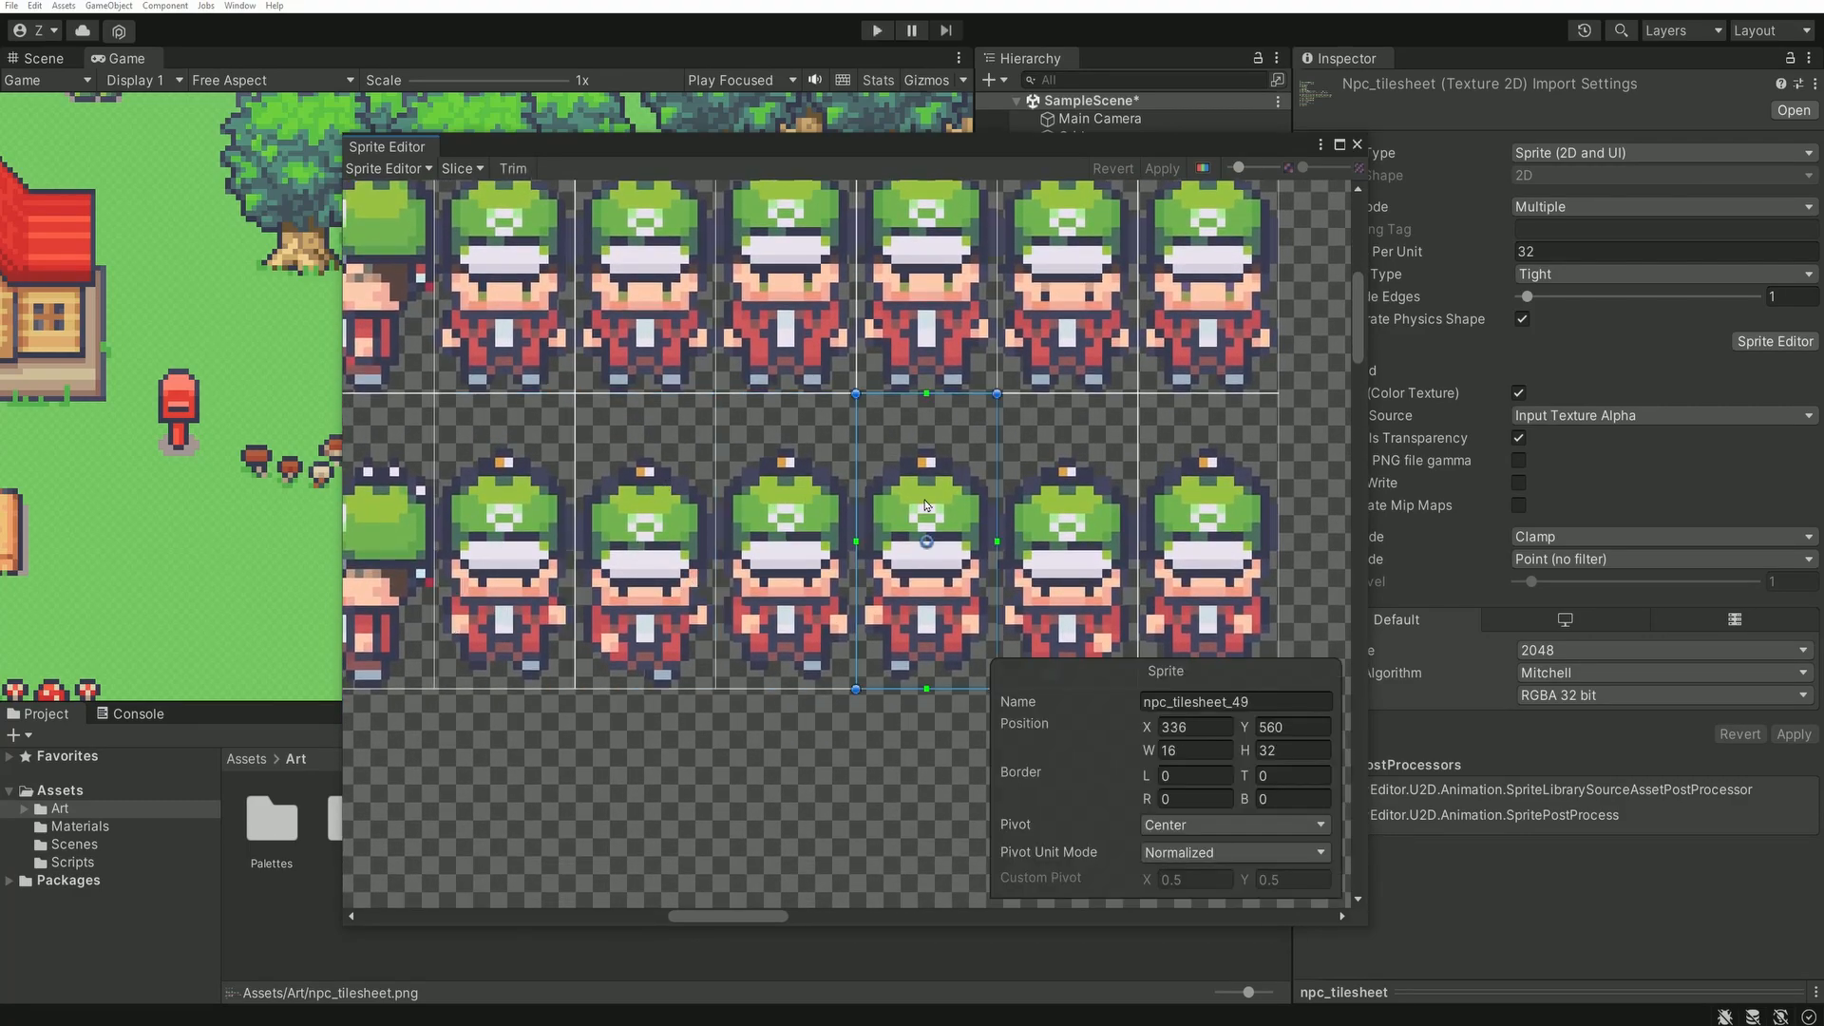
pyautogui.click(1055, 511)
pyautogui.click(1187, 513)
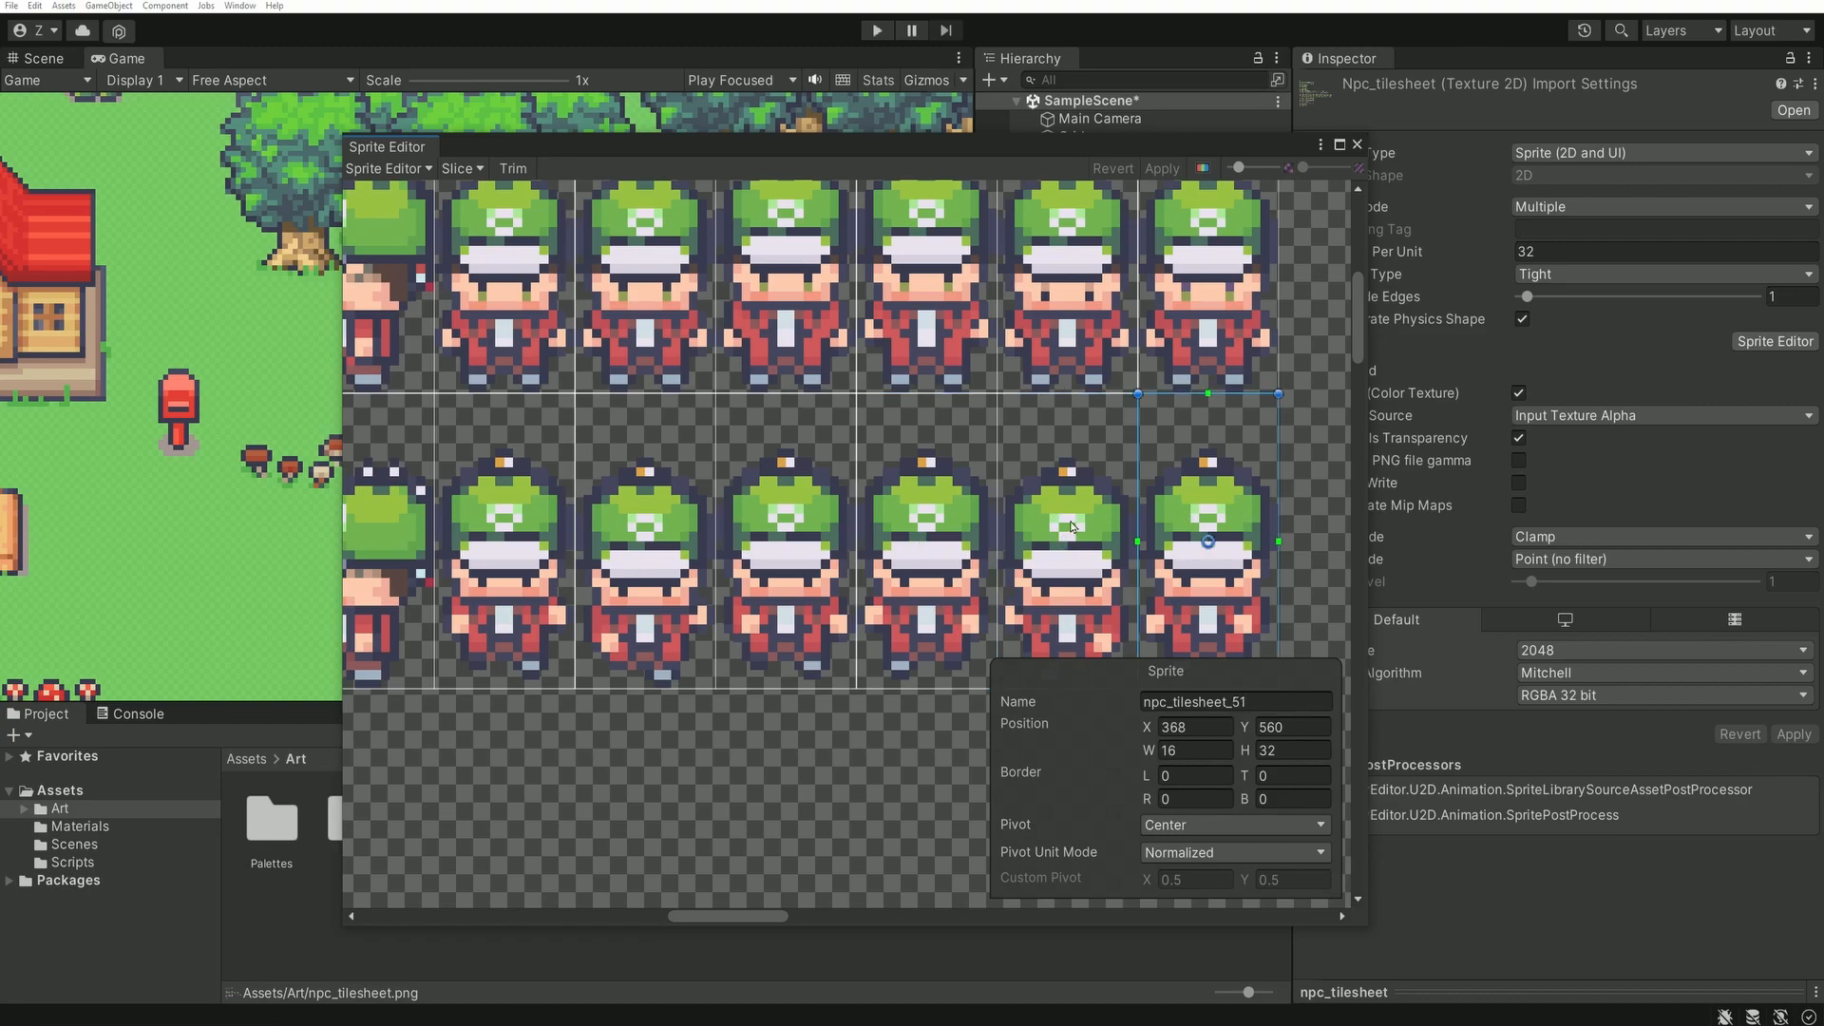
pyautogui.click(505, 528)
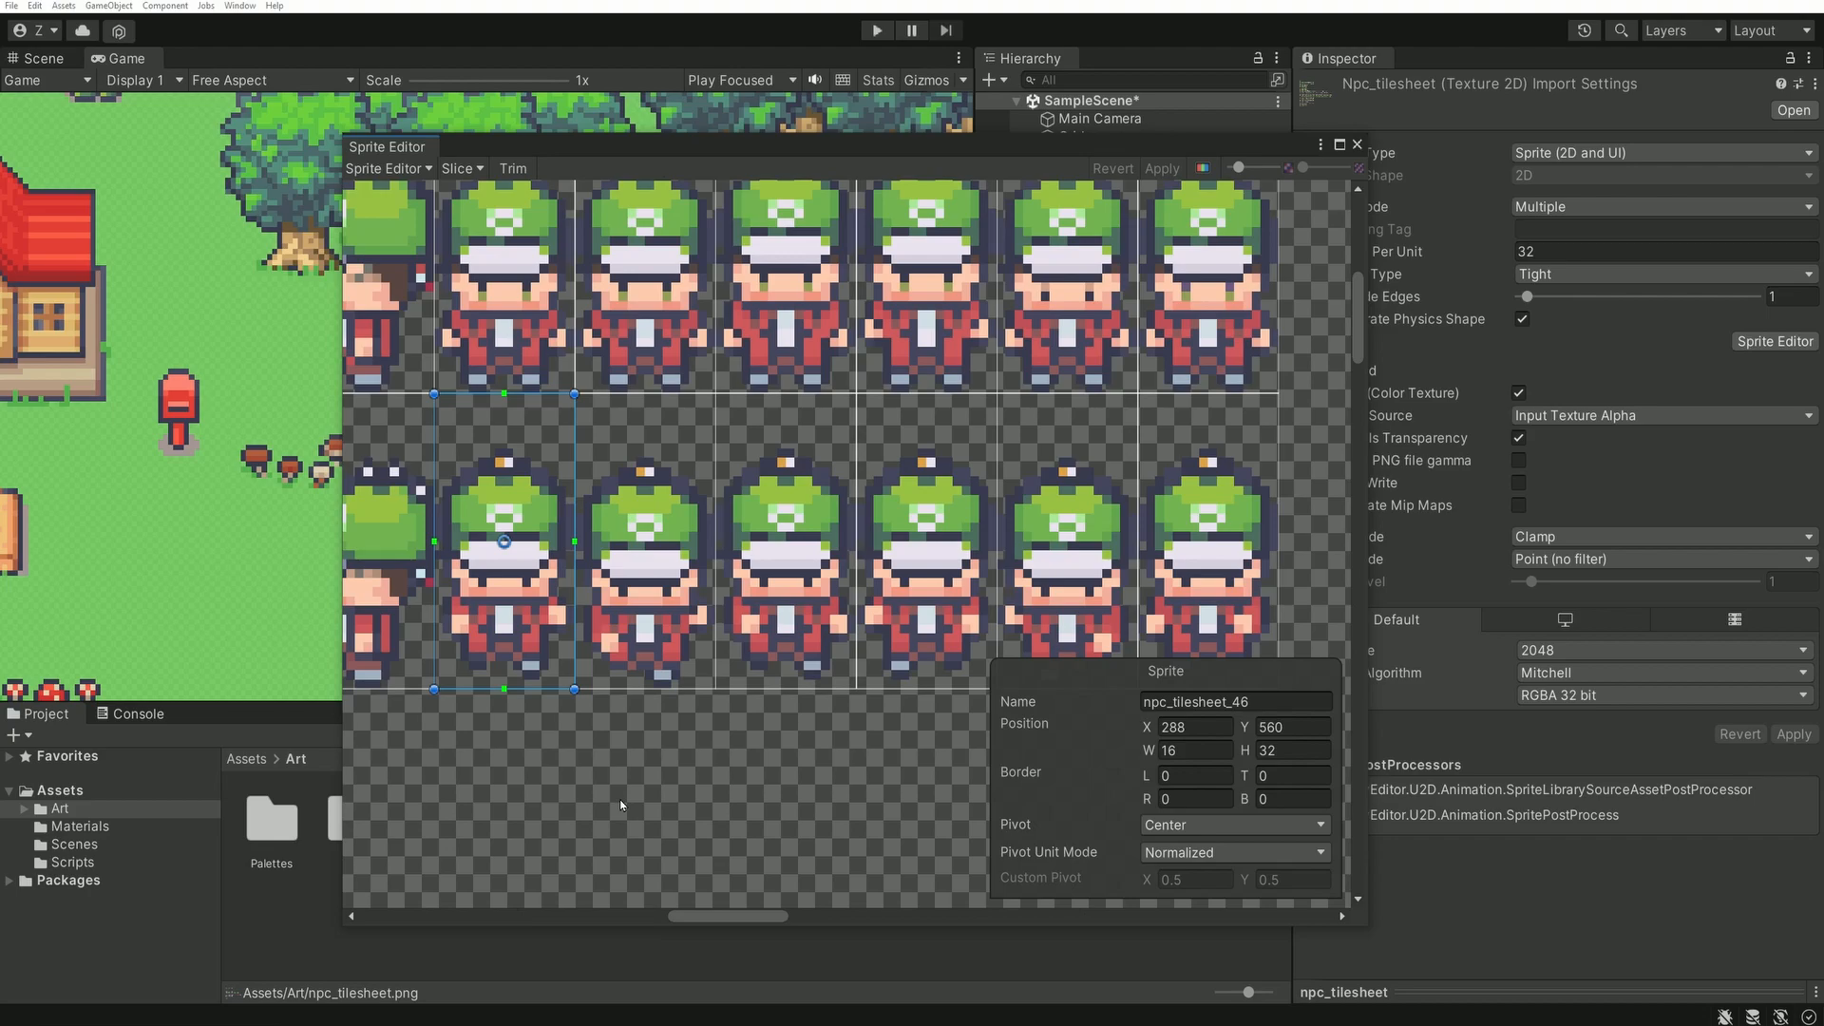
pyautogui.click(644, 612)
pyautogui.click(781, 604)
pyautogui.click(924, 599)
pyautogui.click(1062, 593)
pyautogui.click(1199, 589)
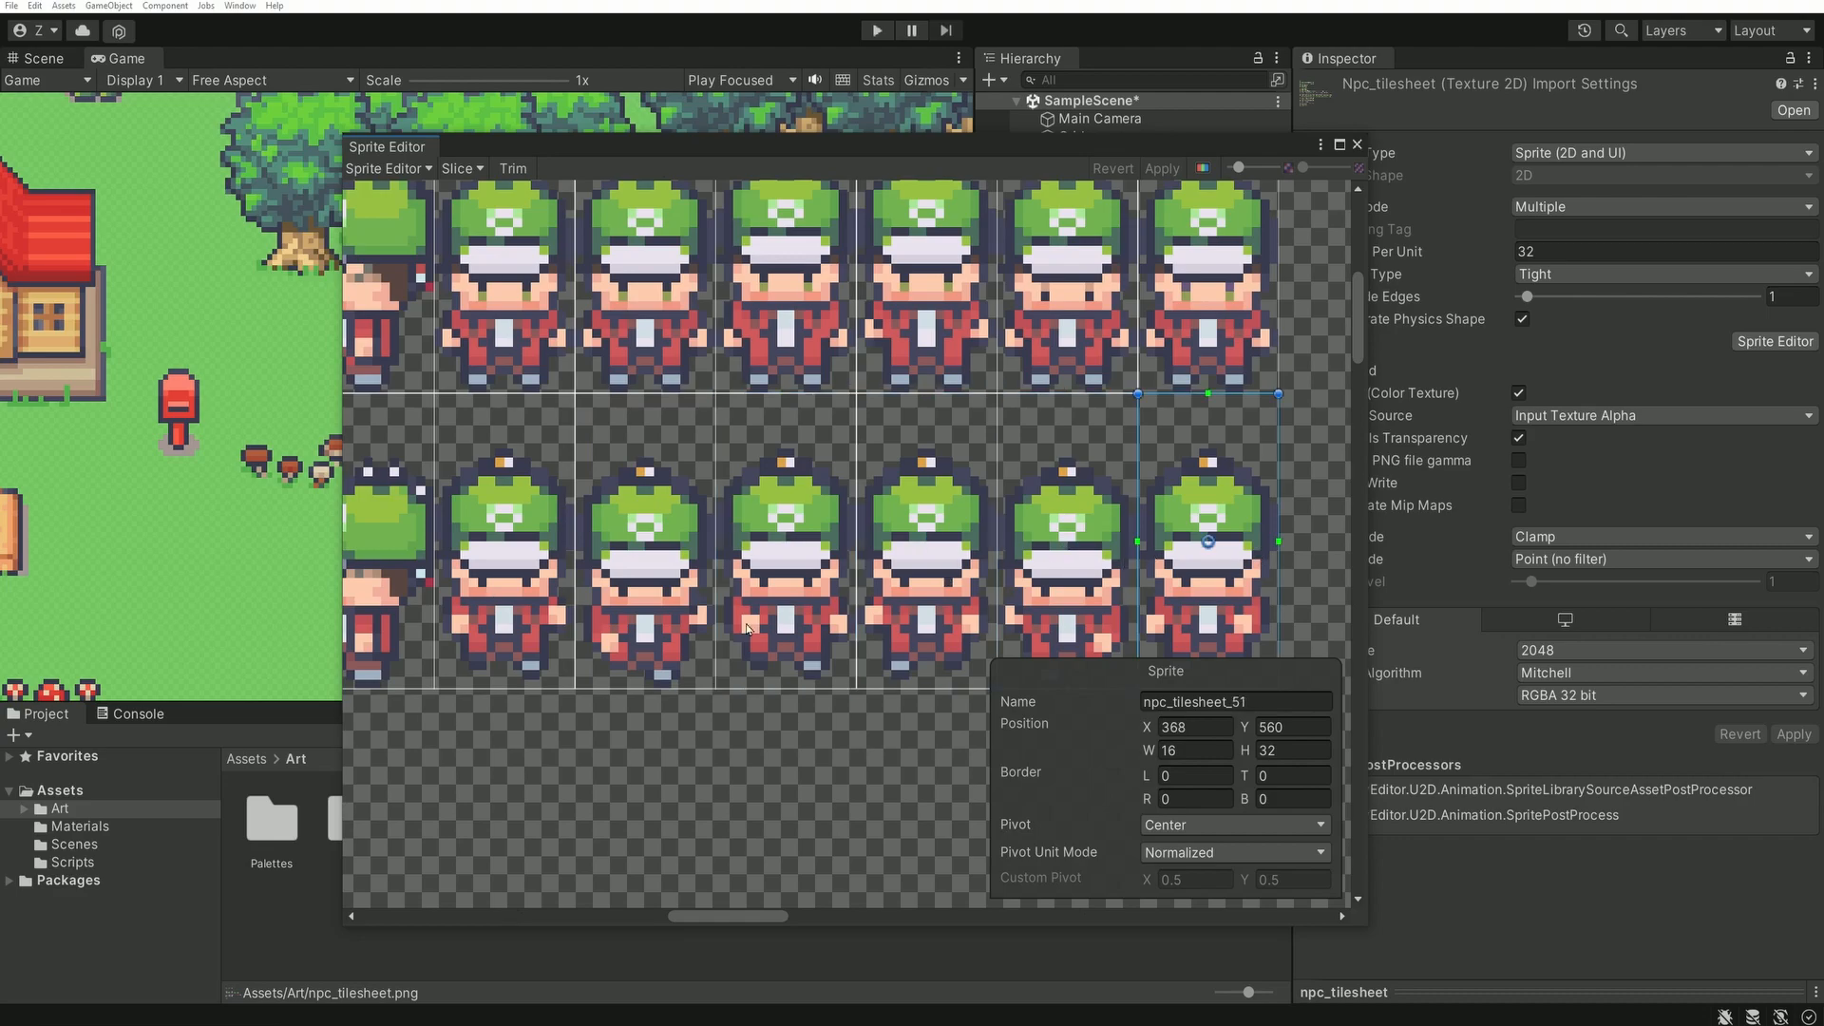
# - Select the side-facing frame npc_tilesheet_45 and examine up close the slice border it shares with the neighbouring front-facing frame
pyautogui.moveTo(424, 608); pyautogui.dragTo(793, 596, button='middle')
pyautogui.click(760, 570)
pyautogui.scroll(1, 745, 556)
pyautogui.scroll(3, 747, 561)
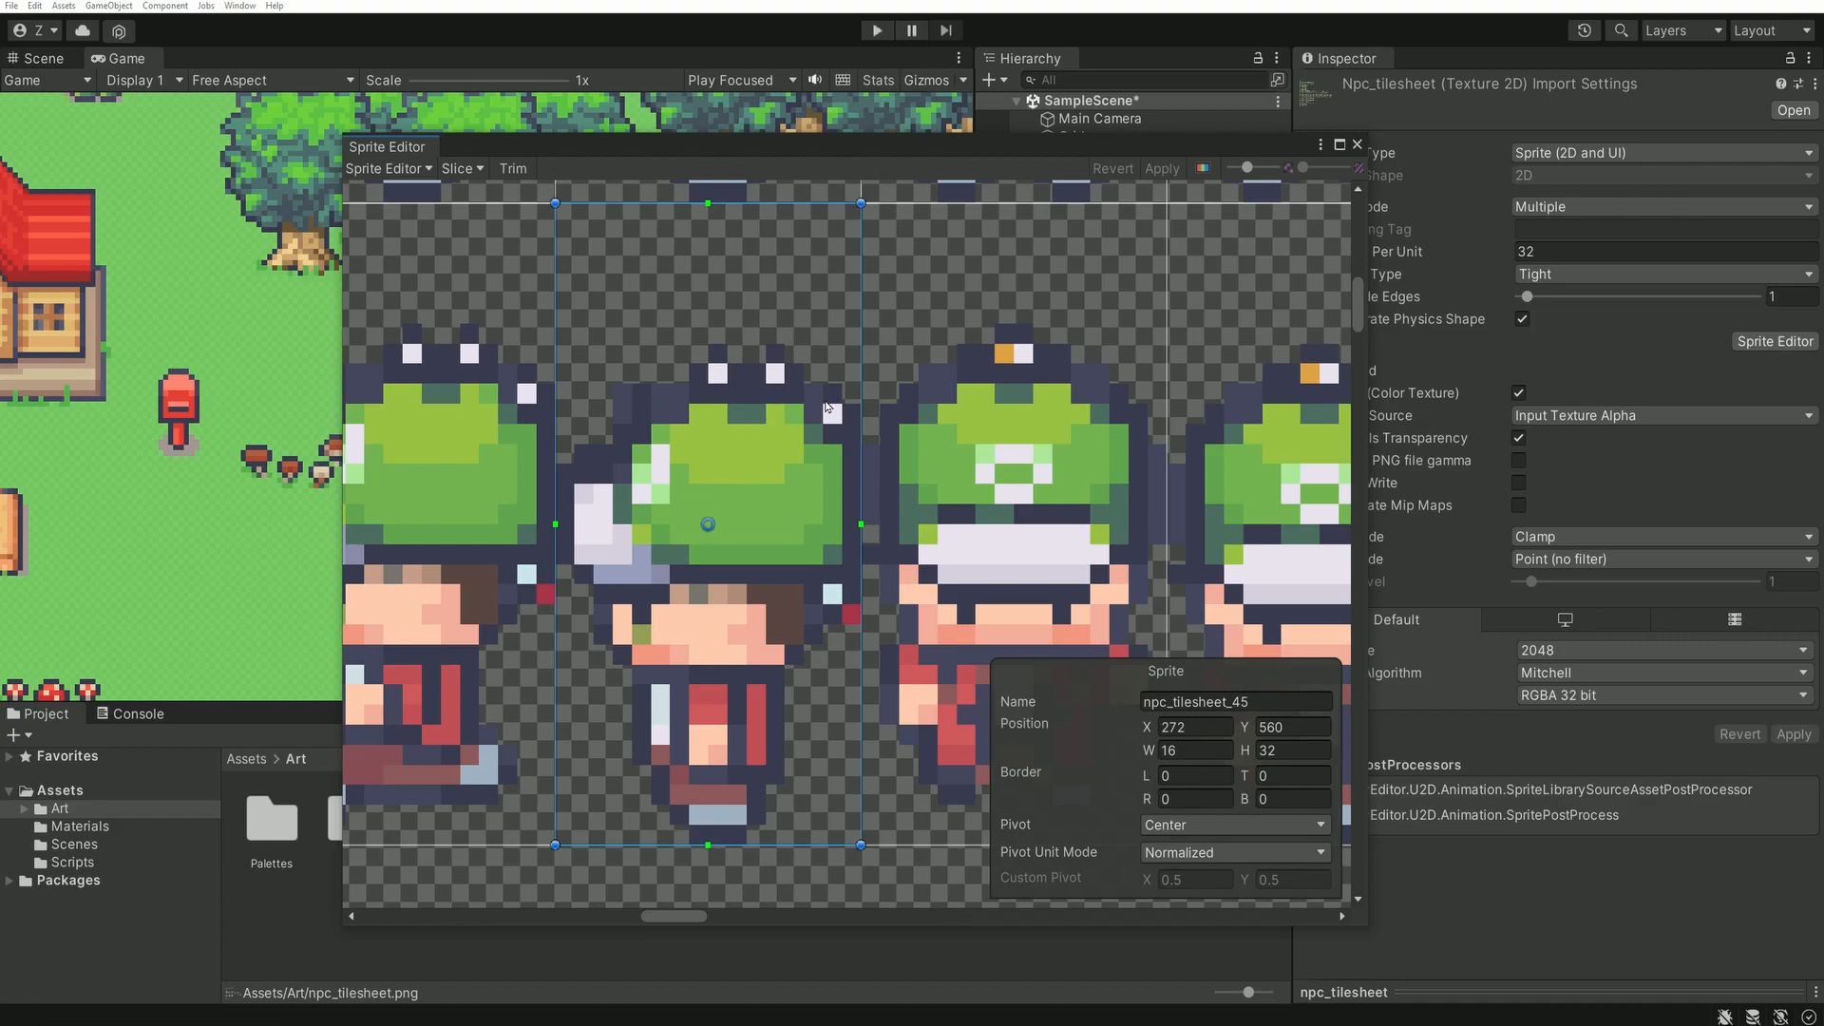
pyautogui.scroll(3, 851, 448)
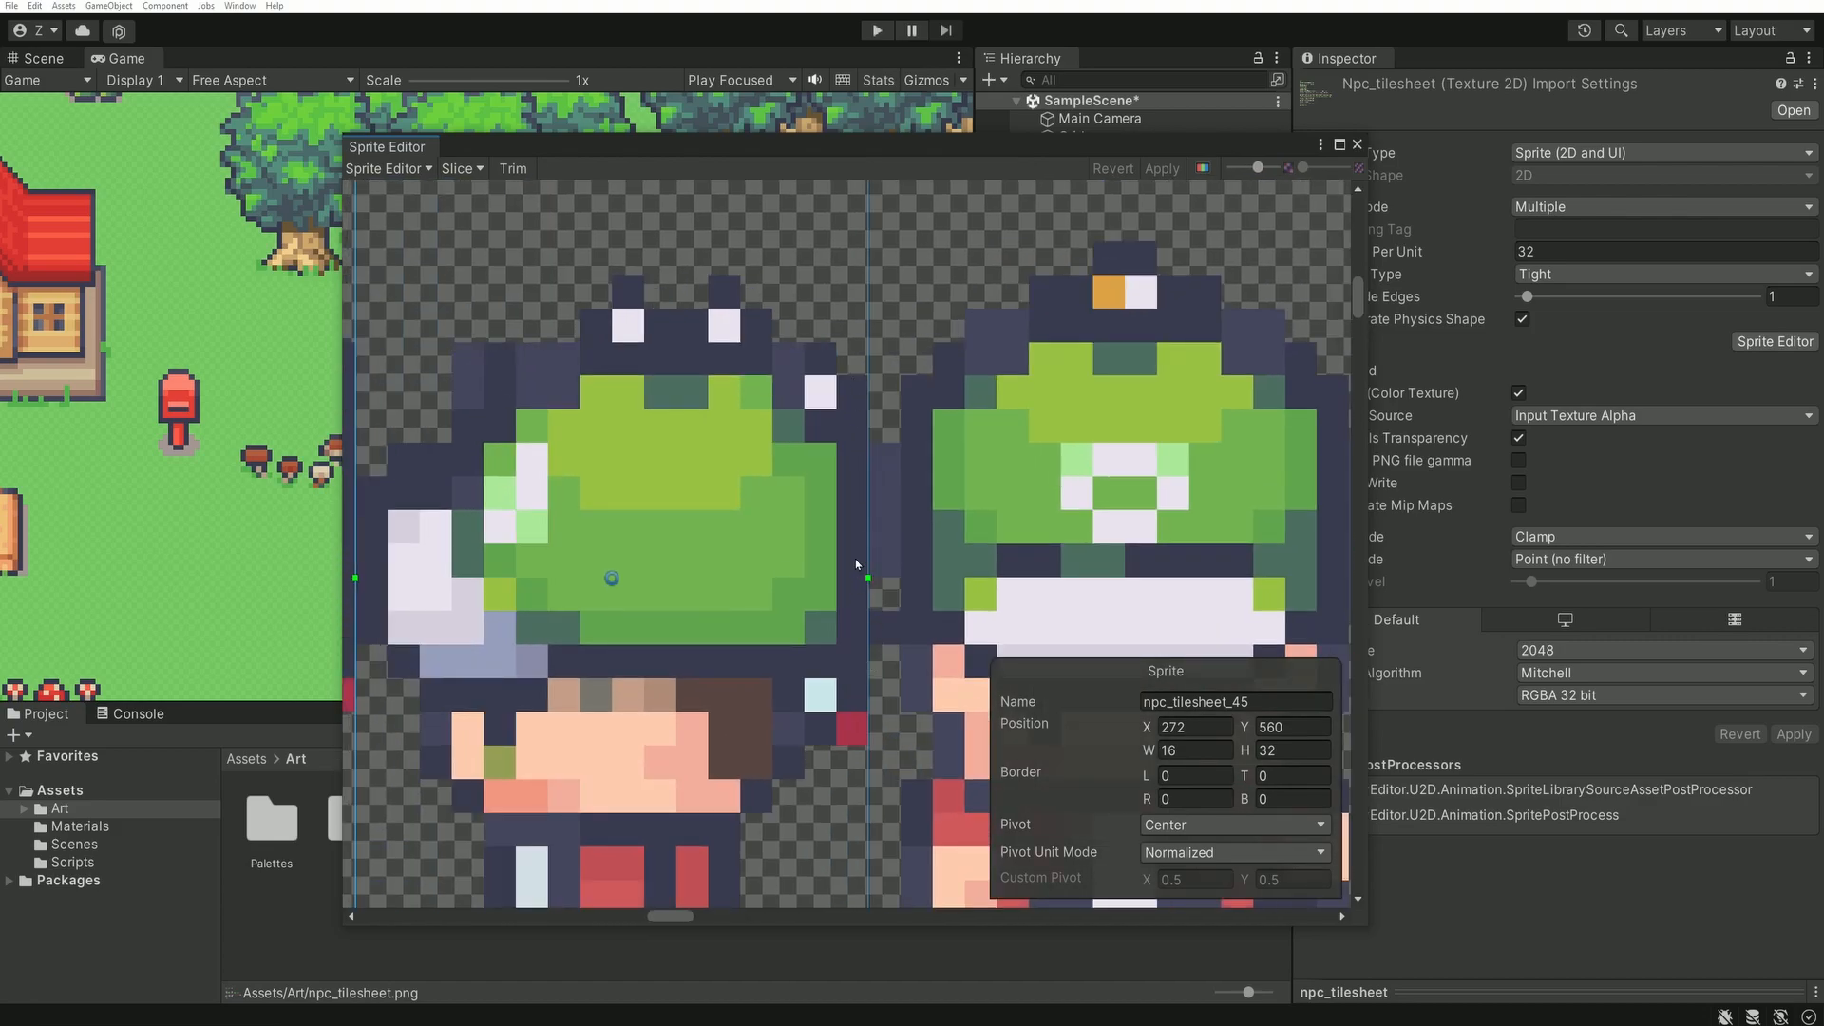
pyautogui.scroll(-5, 848, 662)
pyautogui.scroll(2, 937, 419)
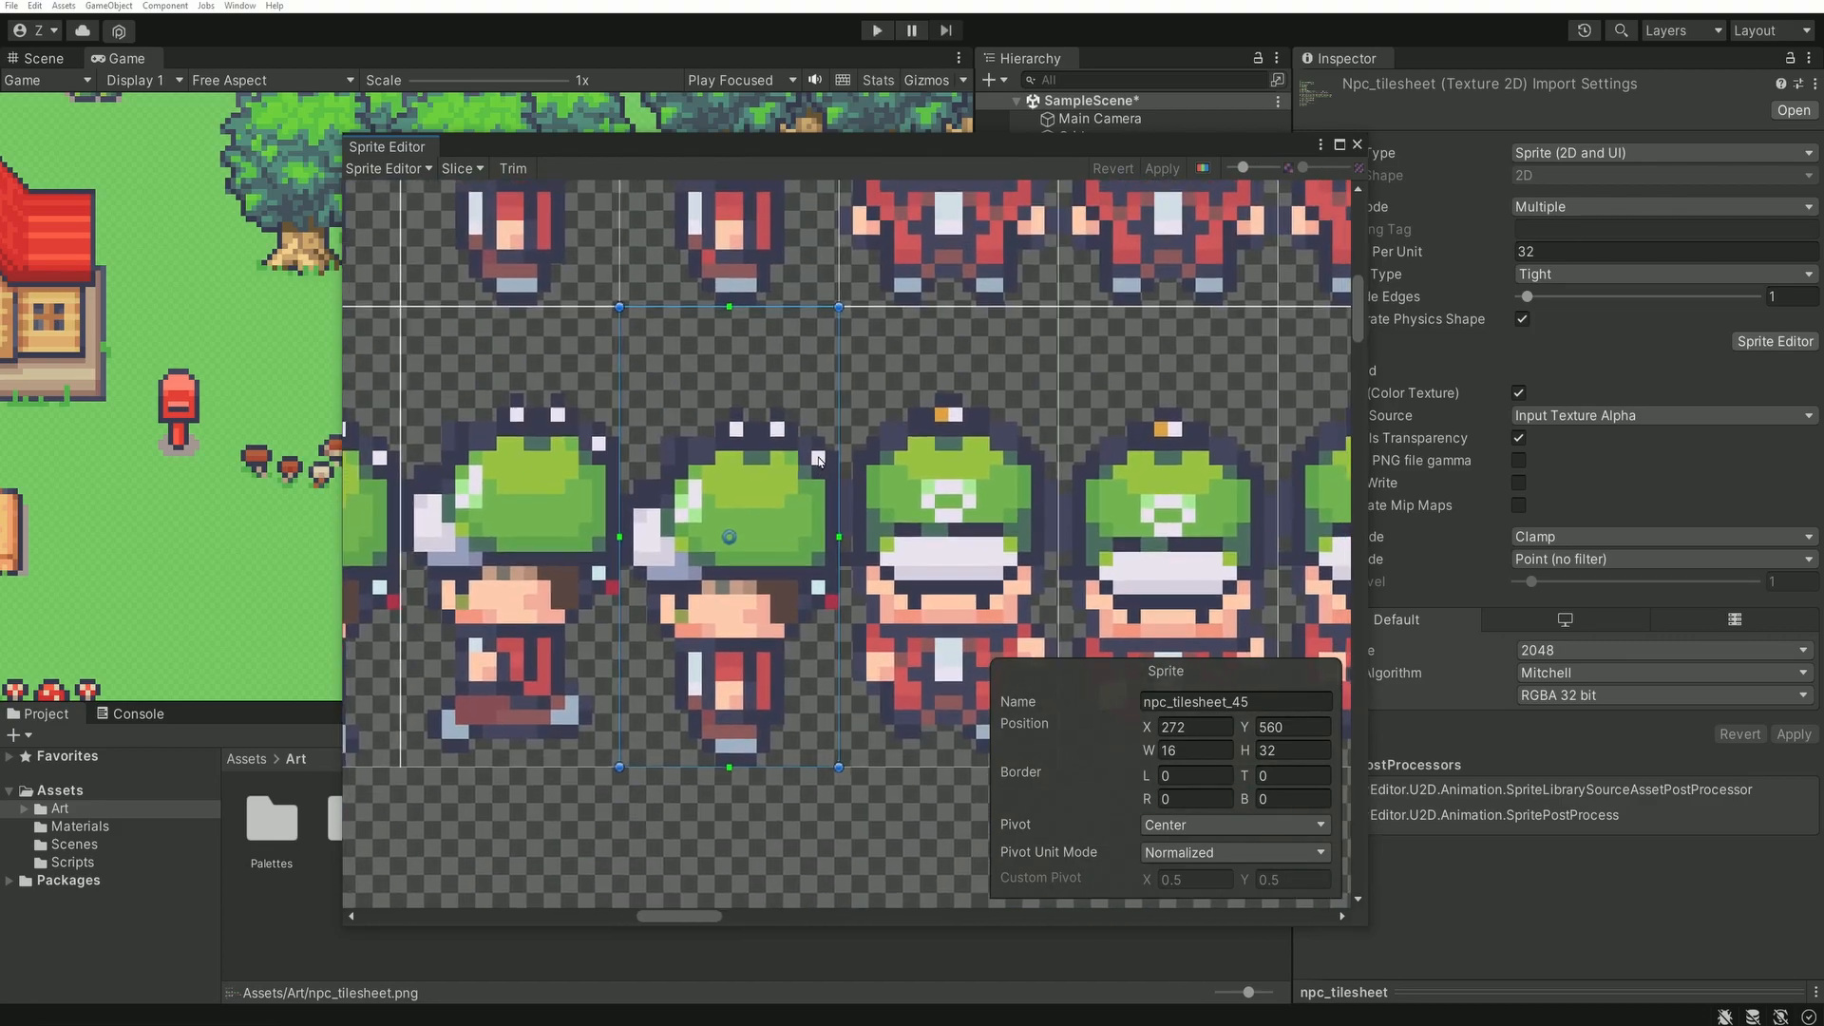
pyautogui.scroll(3, 874, 494)
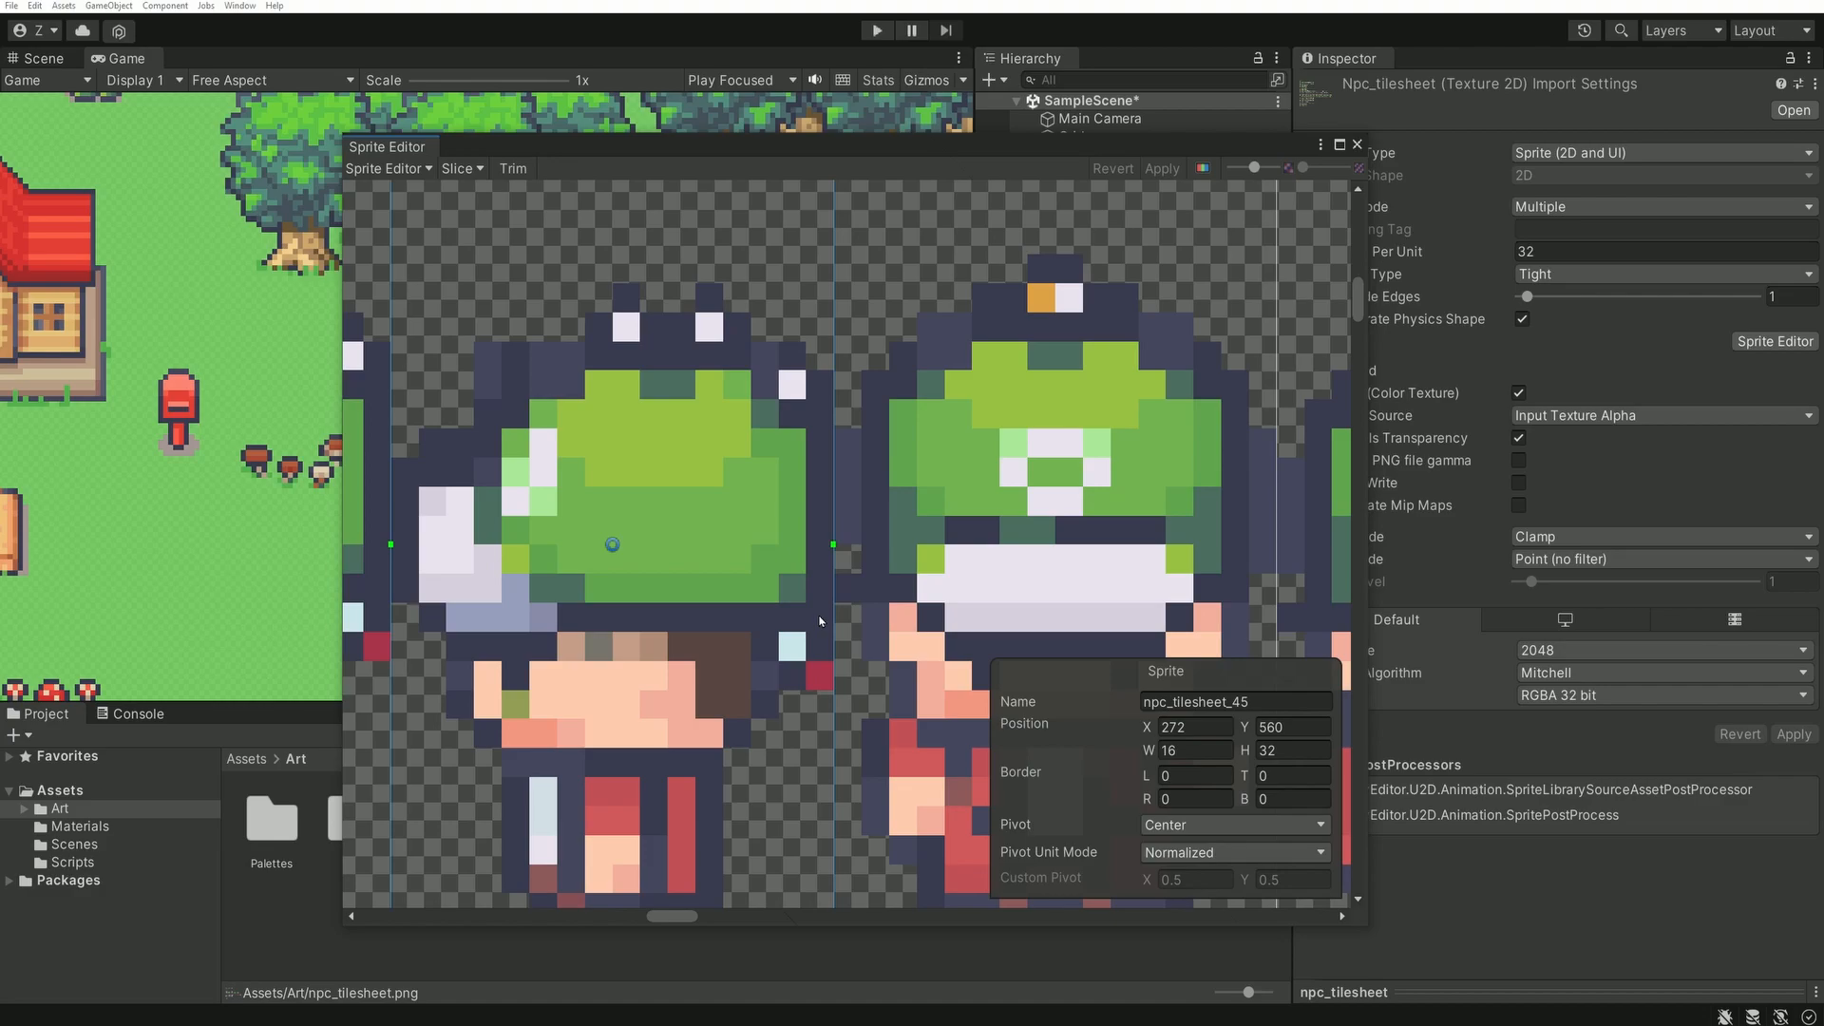
pyautogui.scroll(-3, 821, 621)
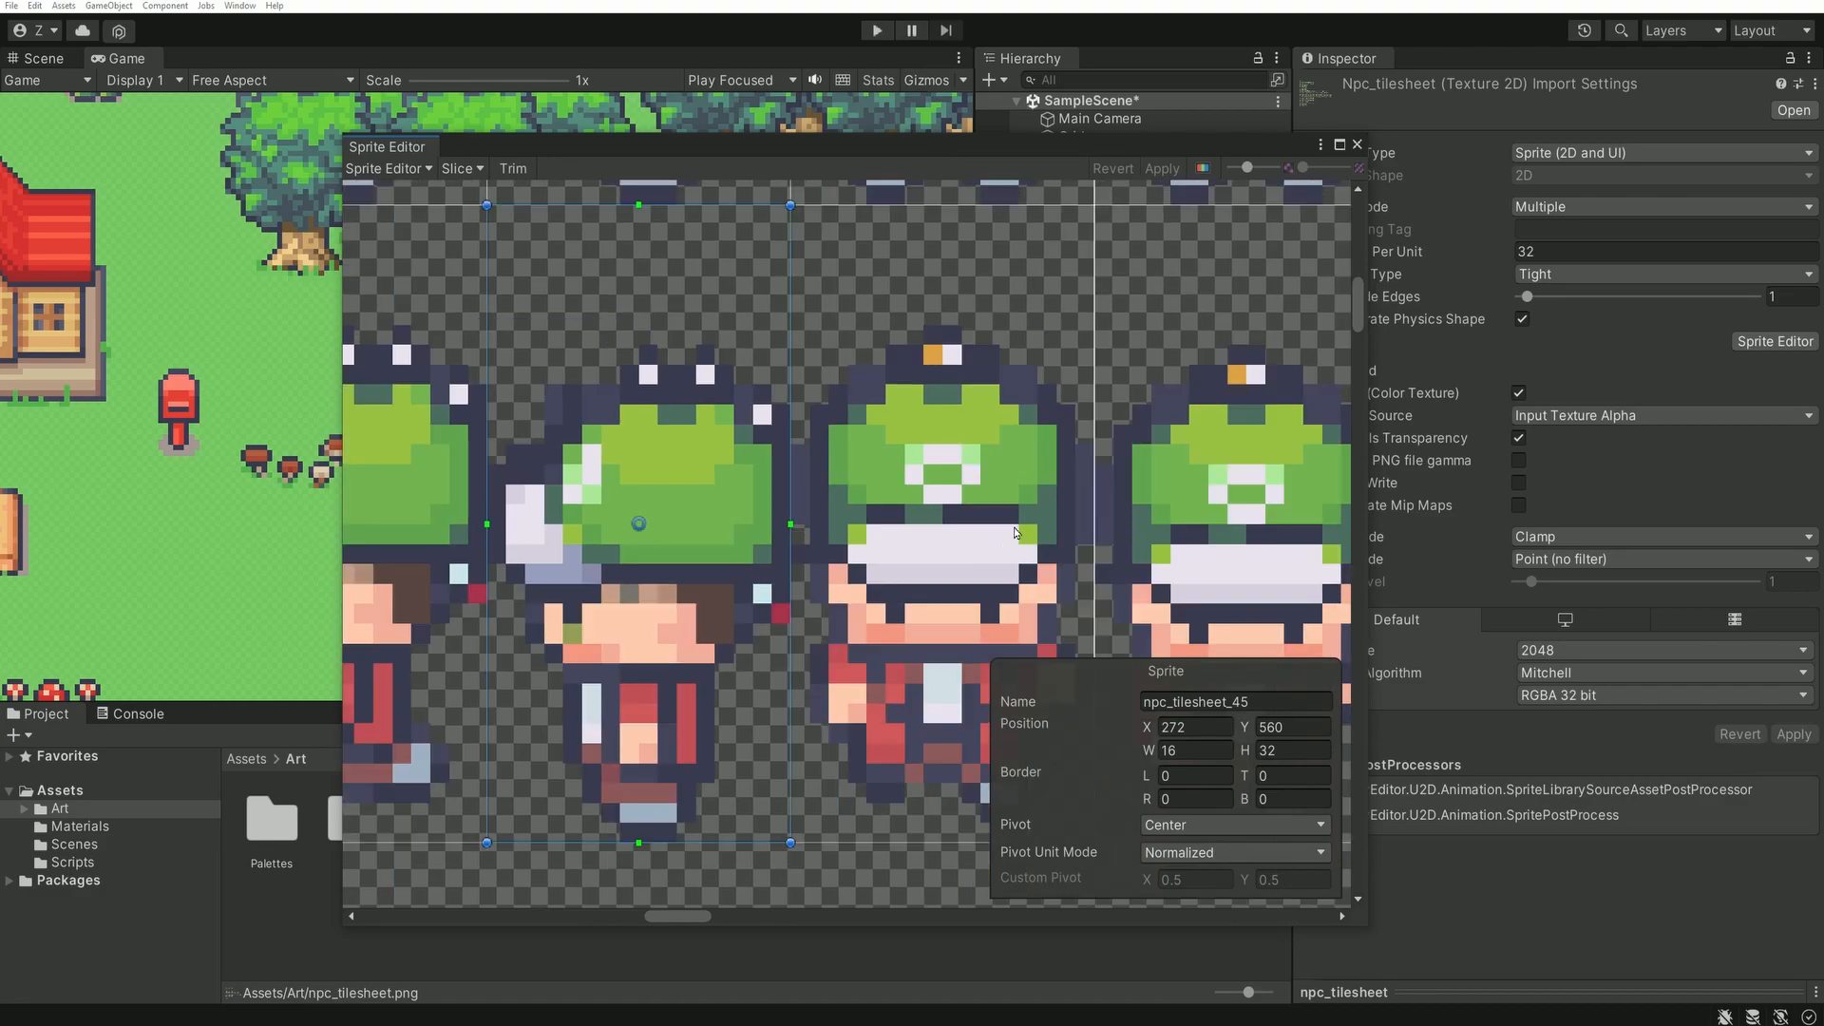
pyautogui.scroll(3, 883, 564)
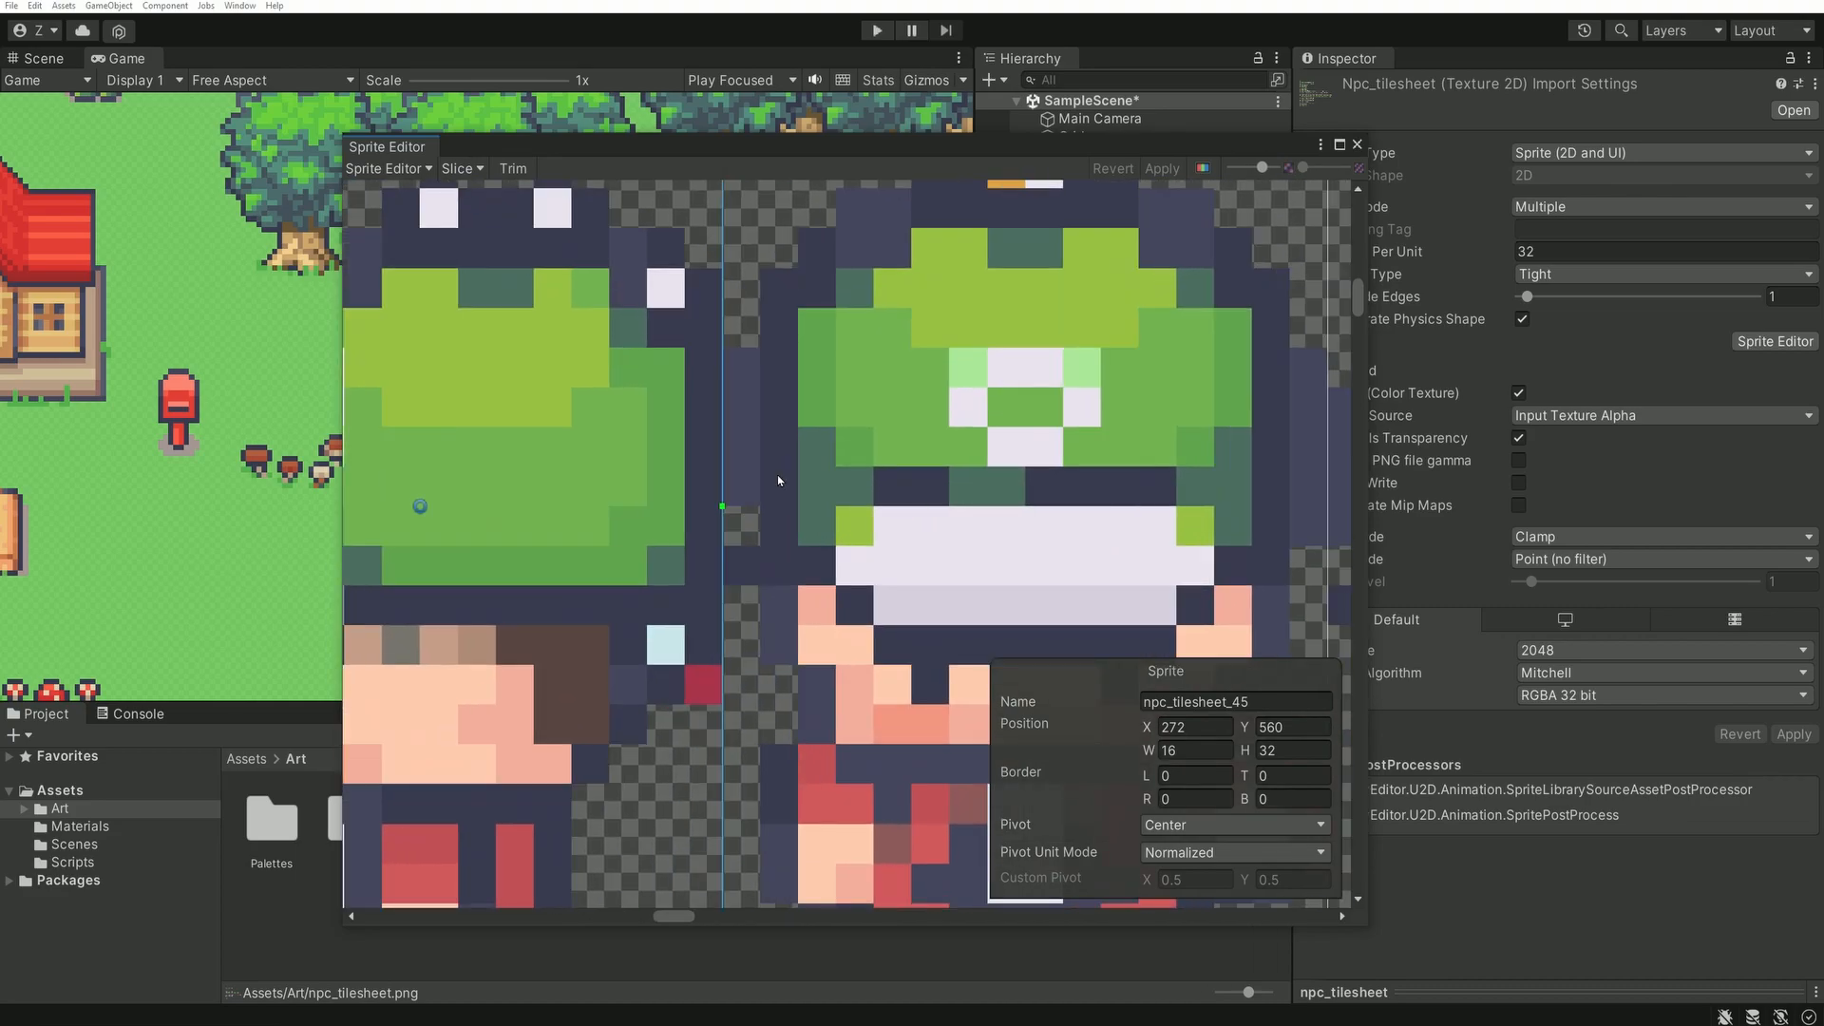
pyautogui.scroll(-3, 671, 414)
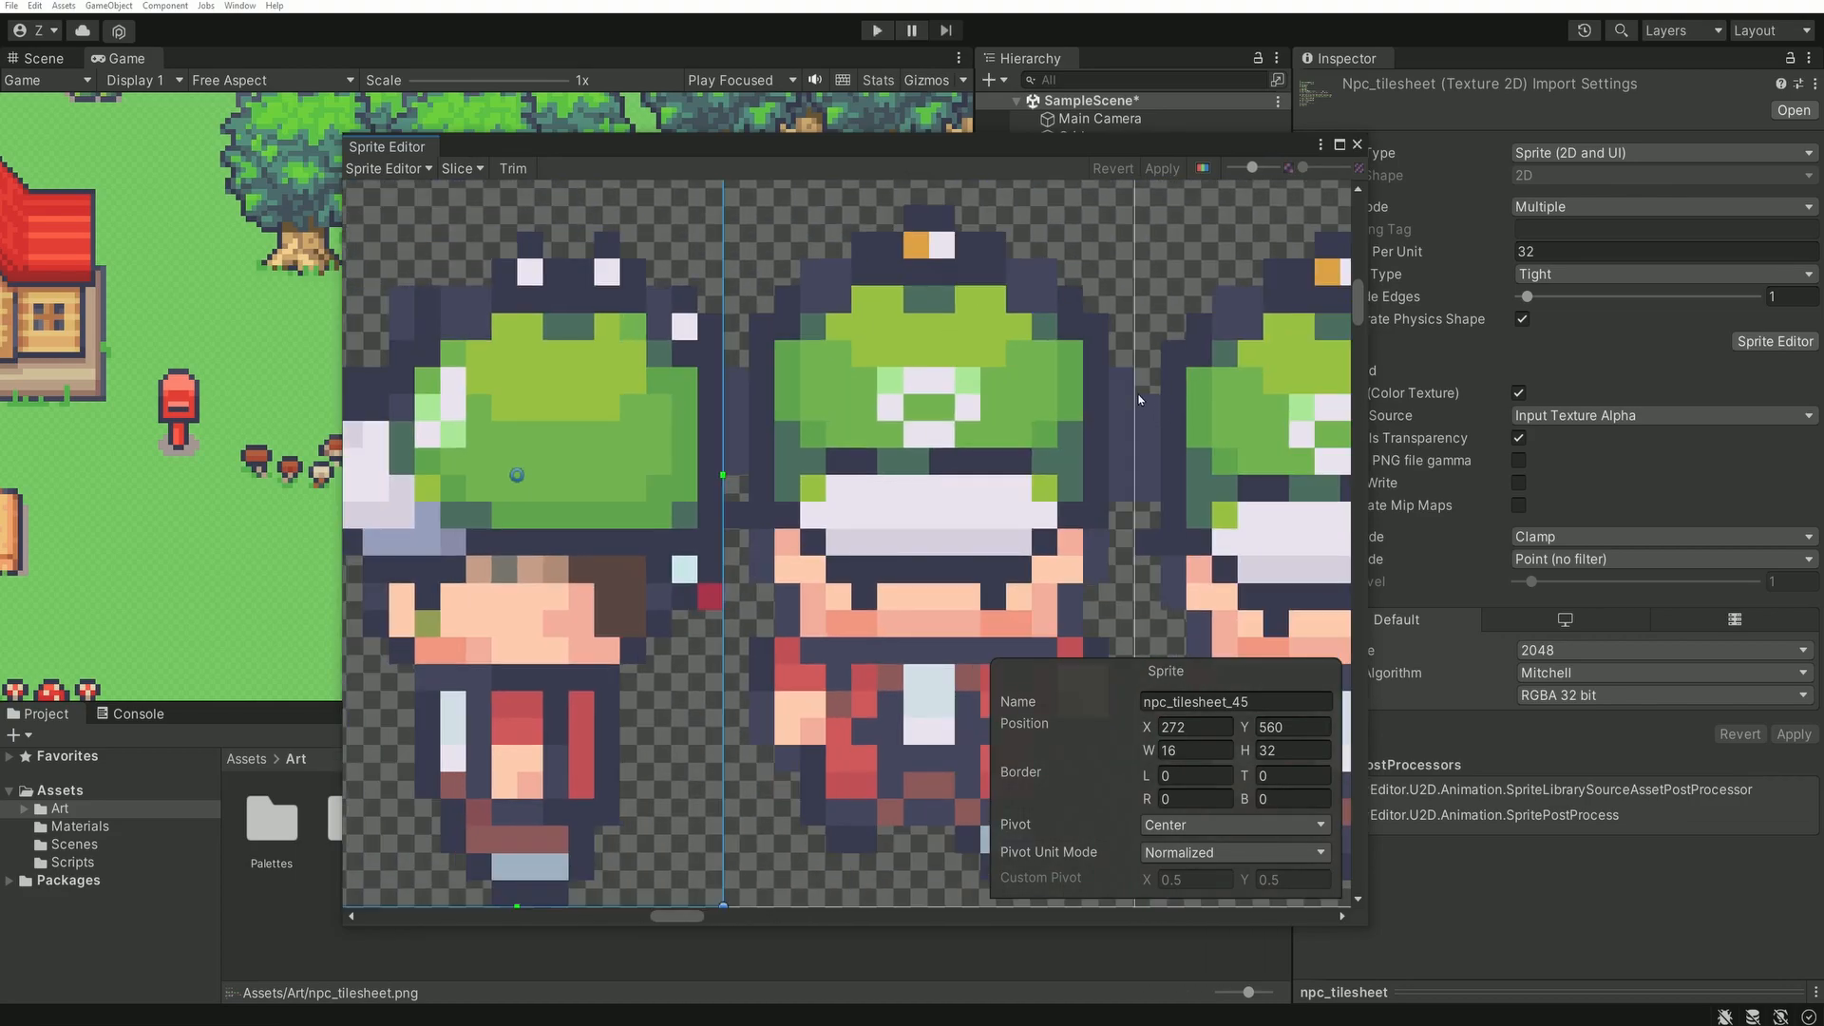
pyautogui.scroll(-2, 788, 427)
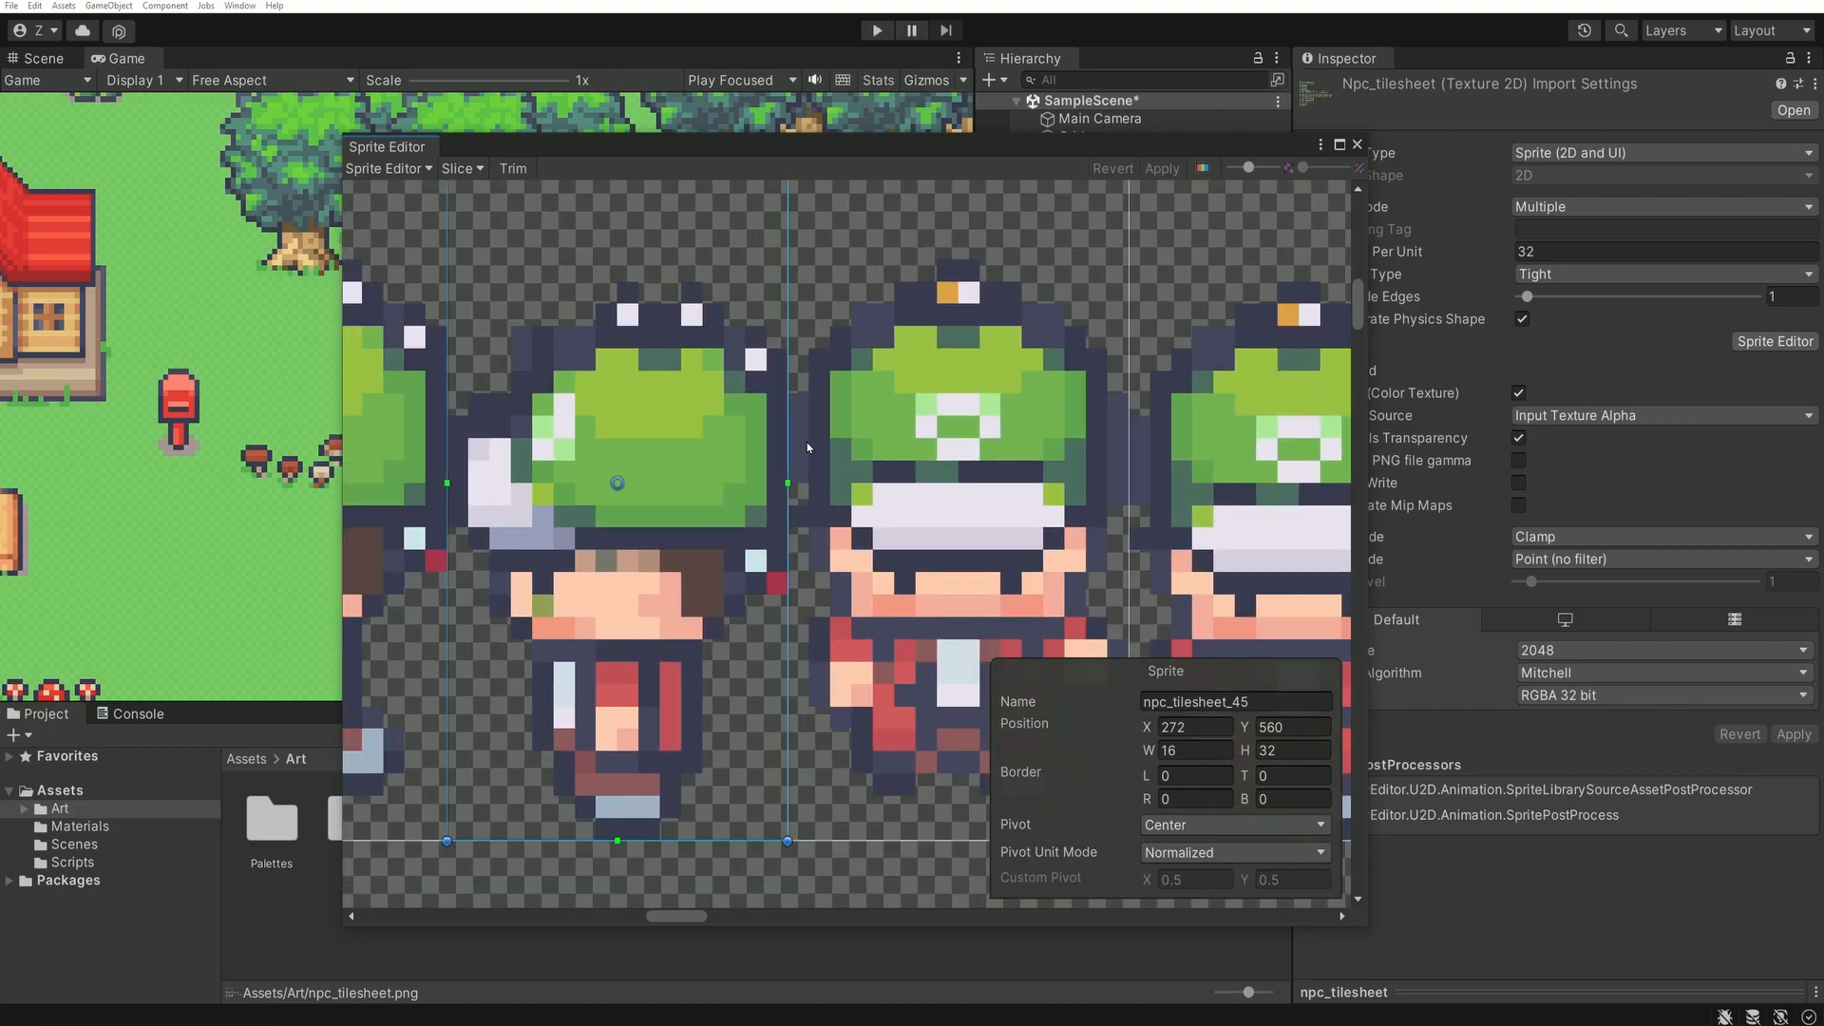
pyautogui.scroll(3, 775, 371)
pyautogui.scroll(-3, 758, 521)
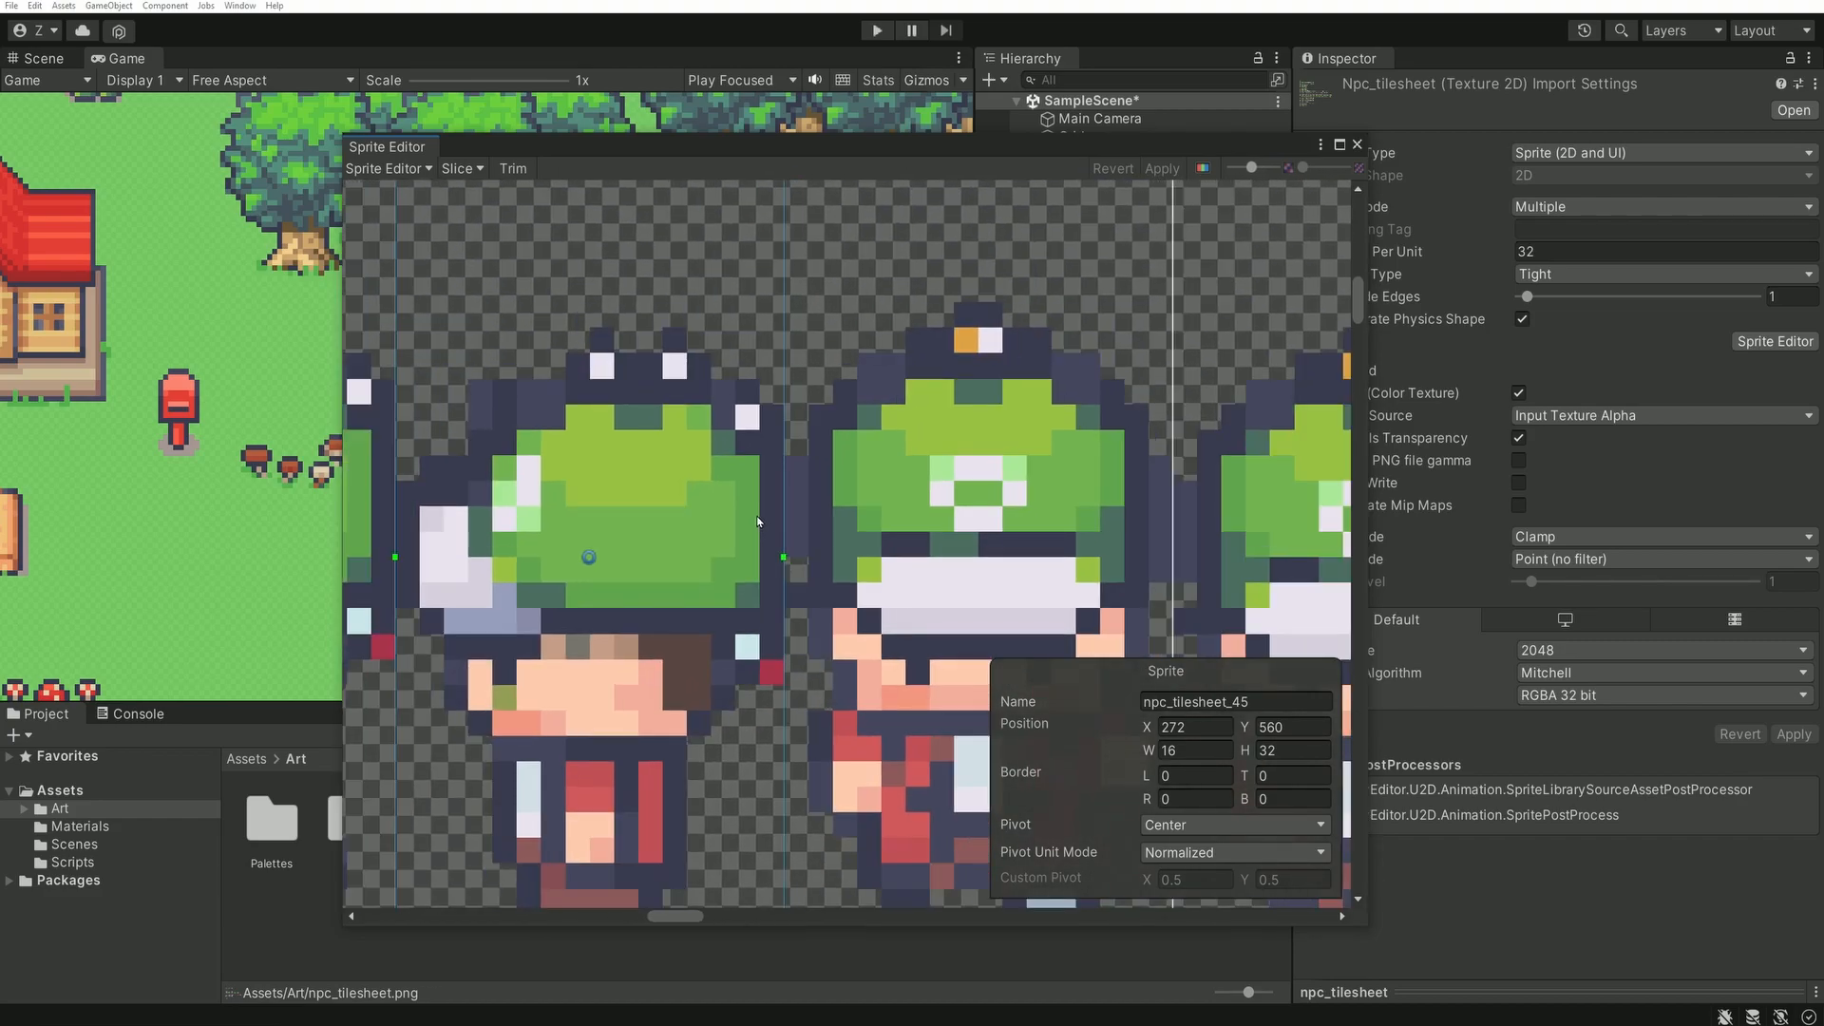
# - Select the front-facing frame npc_tilesheet_46 to view its slice bounds beside the neighbouring frames, ending with the Sprite Editor closed
pyautogui.scroll(-2, 759, 520)
pyautogui.click(758, 521)
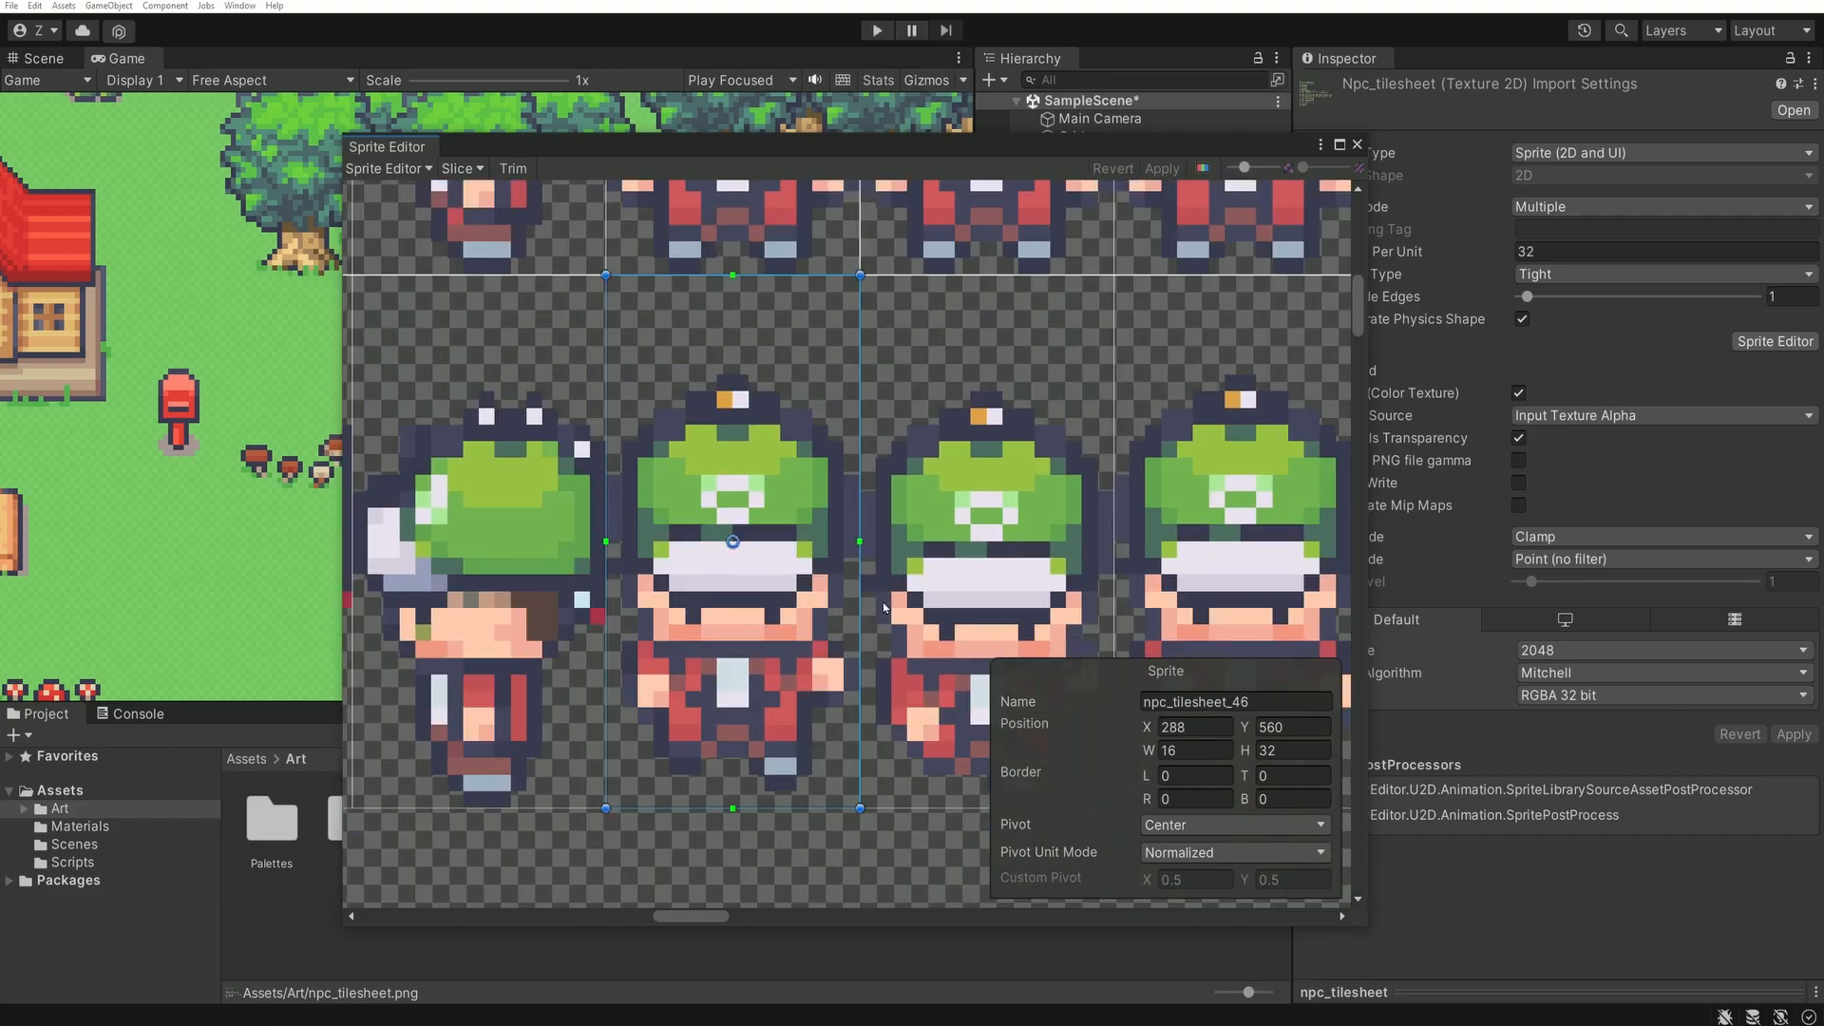
pyautogui.click(1357, 146)
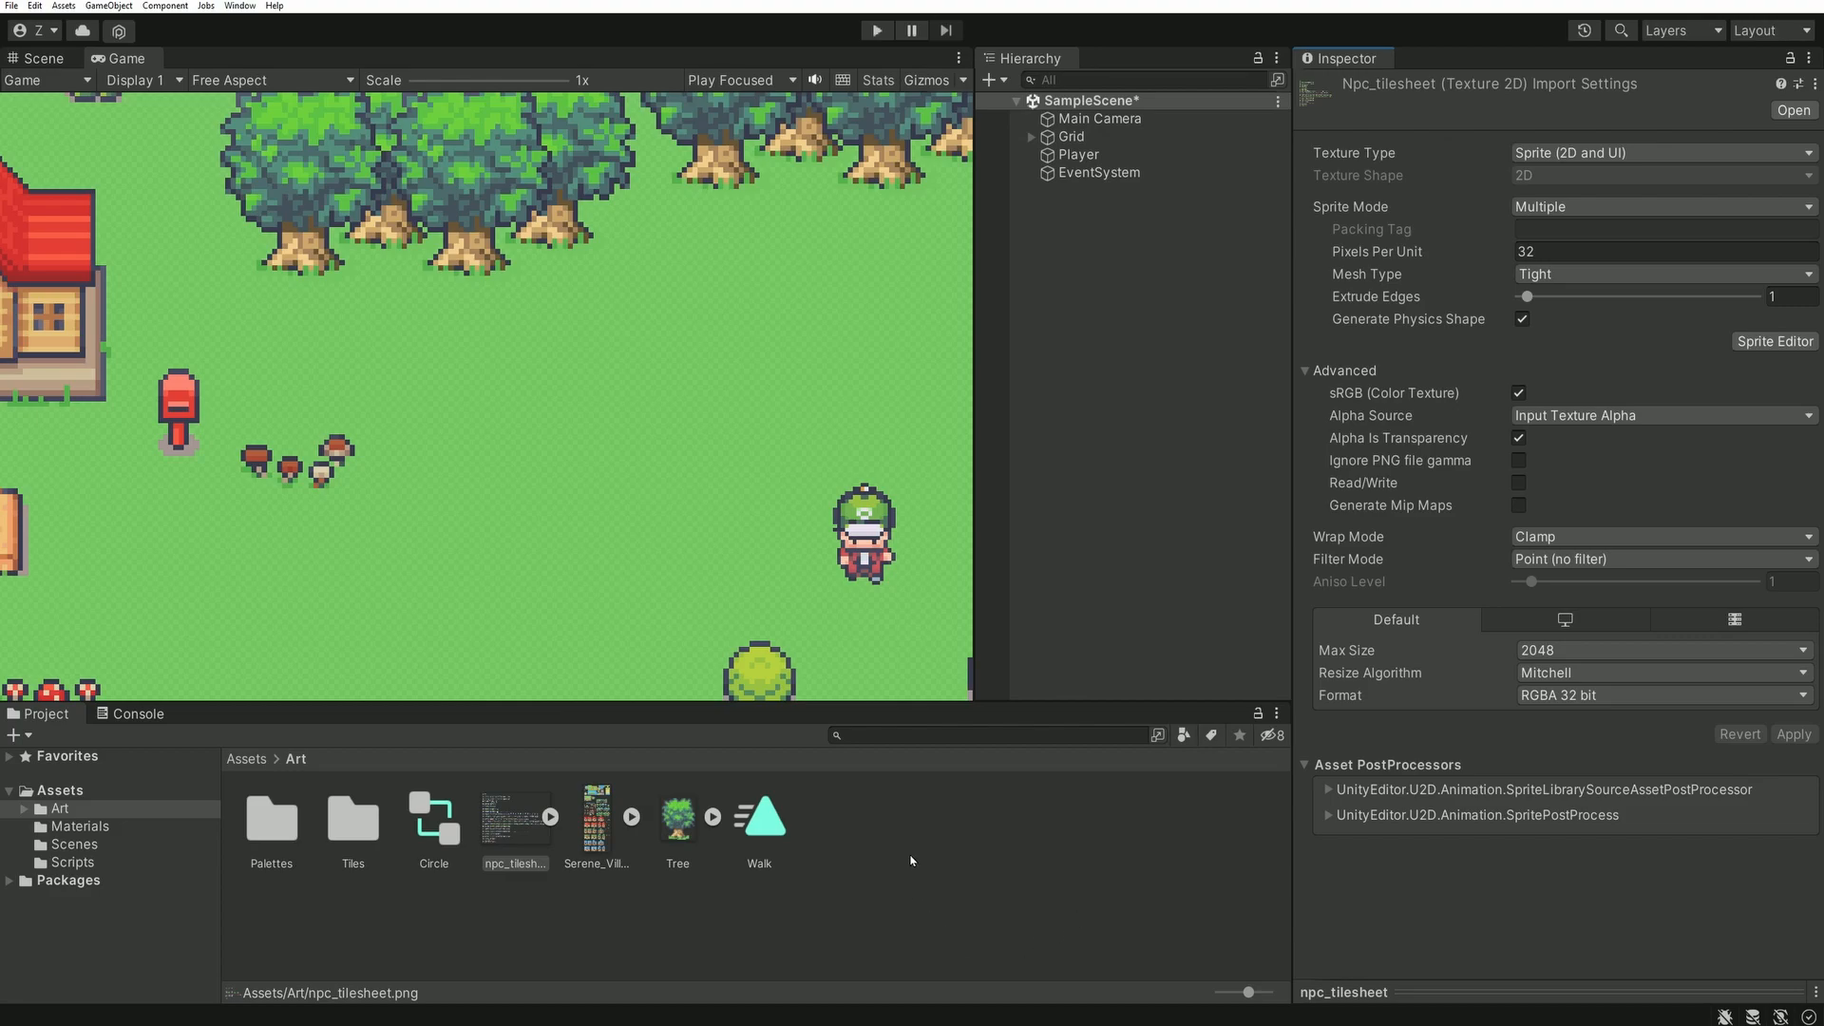
# - Create a 2D Sprite Atlas asset in the Art folder and name it PlayerAtlas
pyautogui.rightClick(910, 861)
pyautogui.moveTo(951, 470)
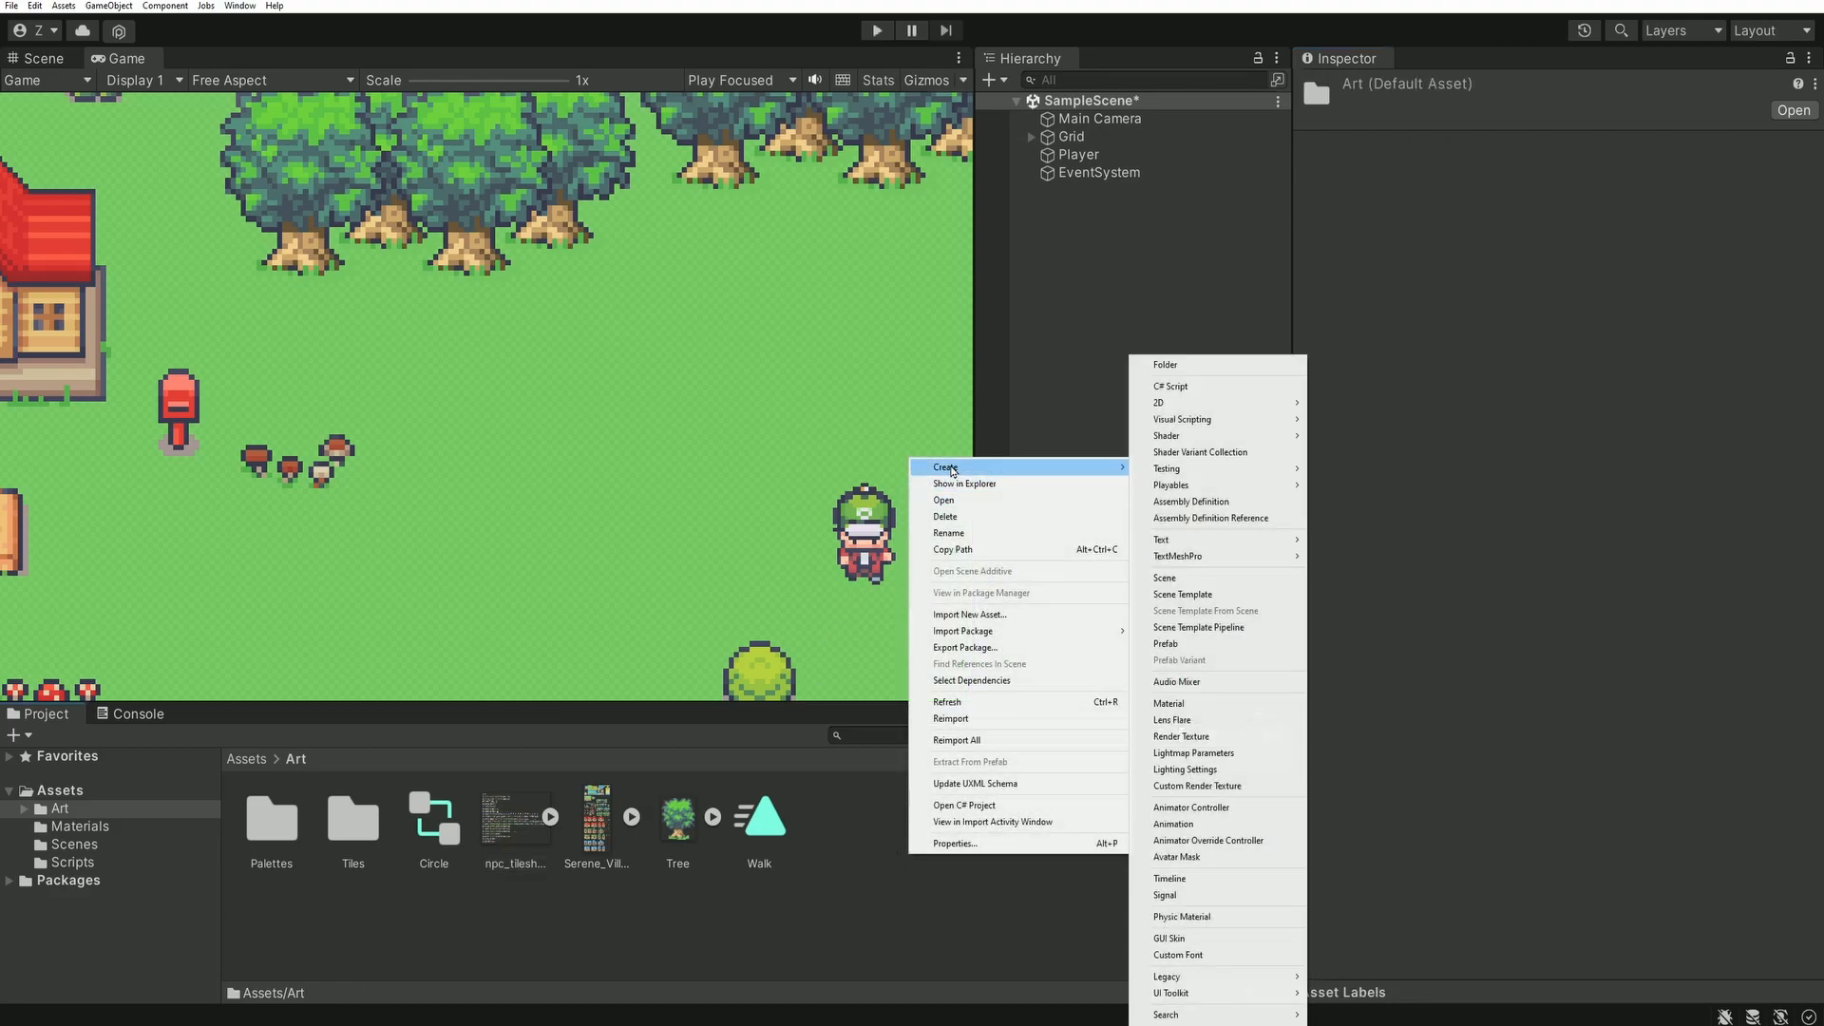
pyautogui.moveTo(1191, 407)
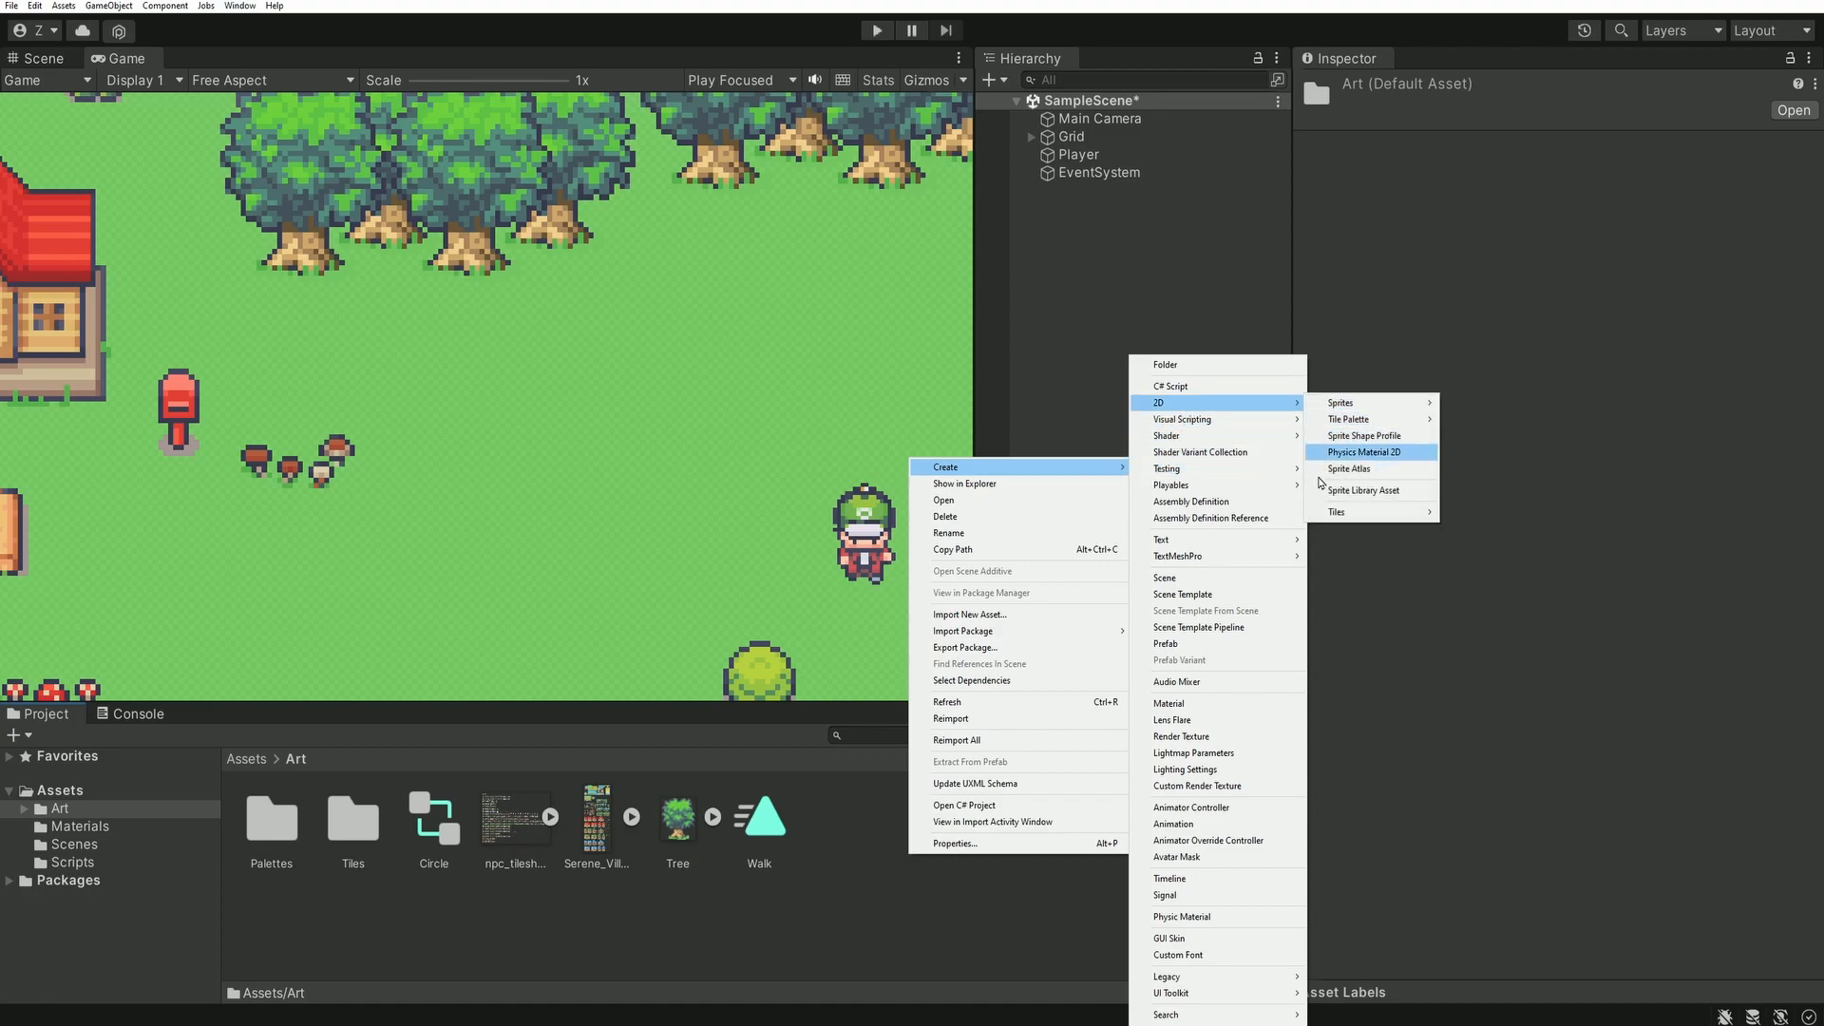
pyautogui.click(1354, 472)
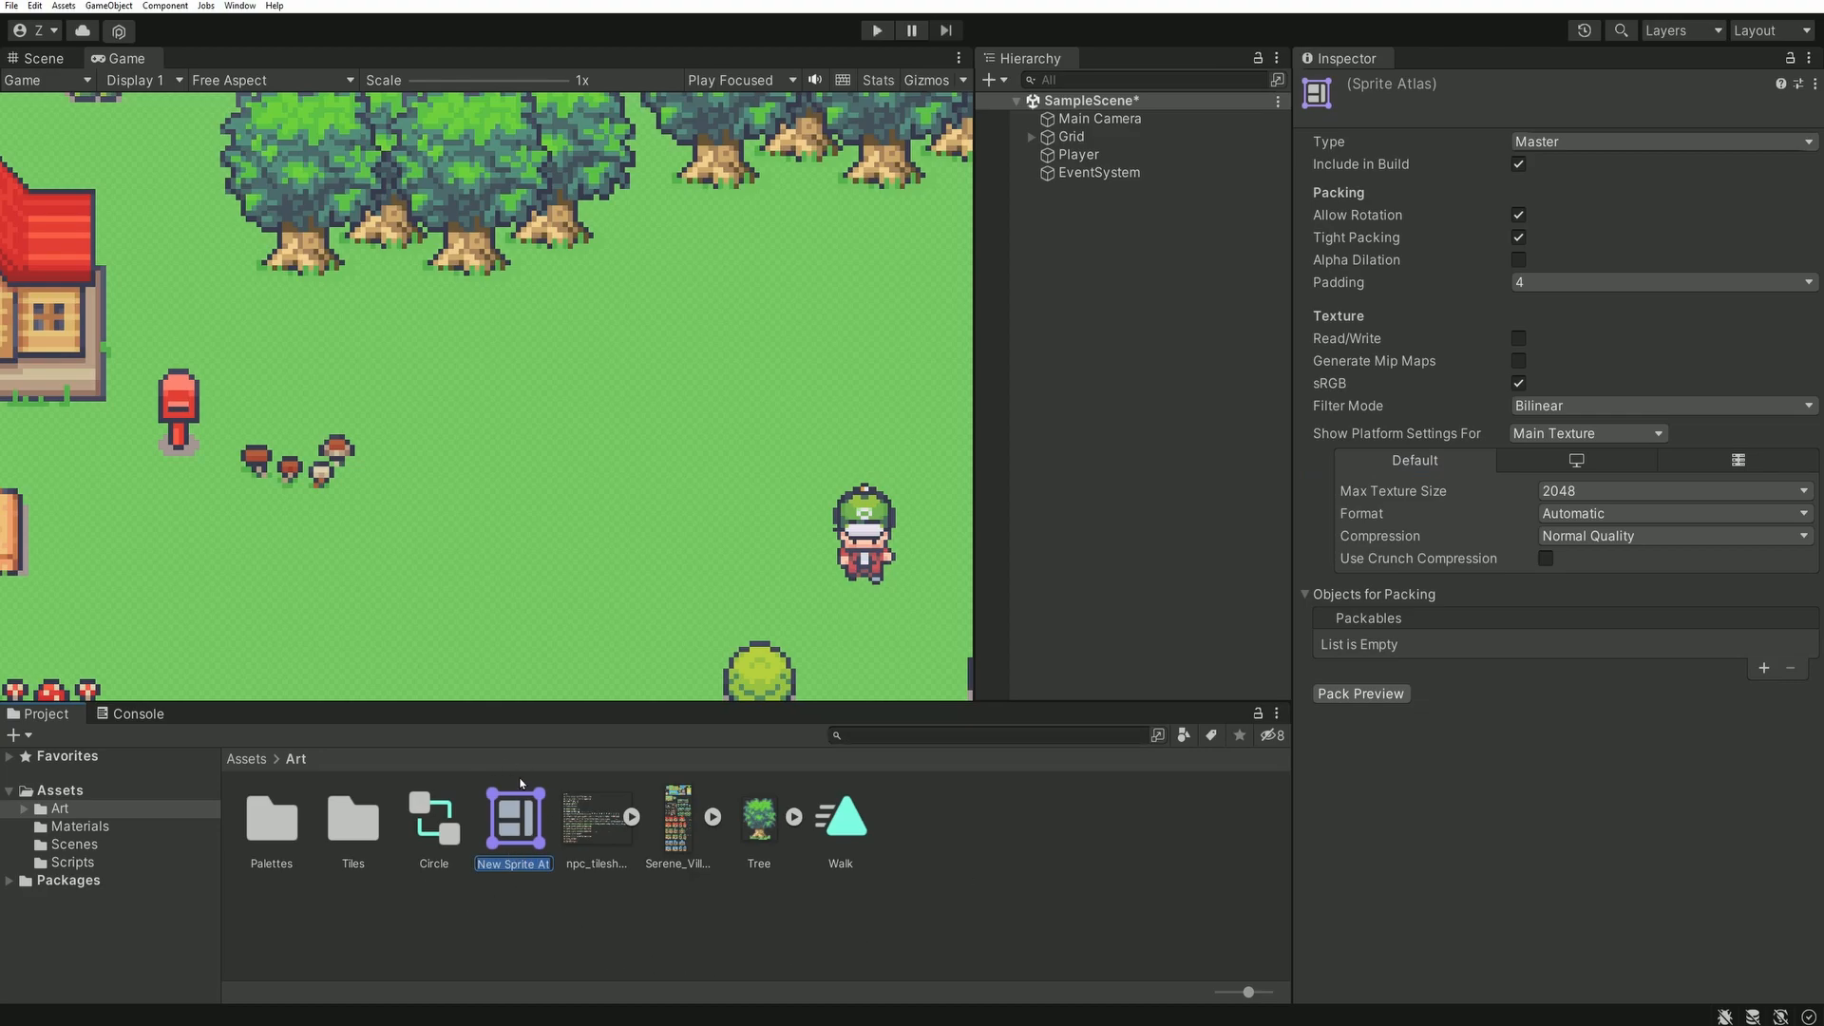
pyautogui.write('PlayerAtlas')
pyautogui.press('Return')
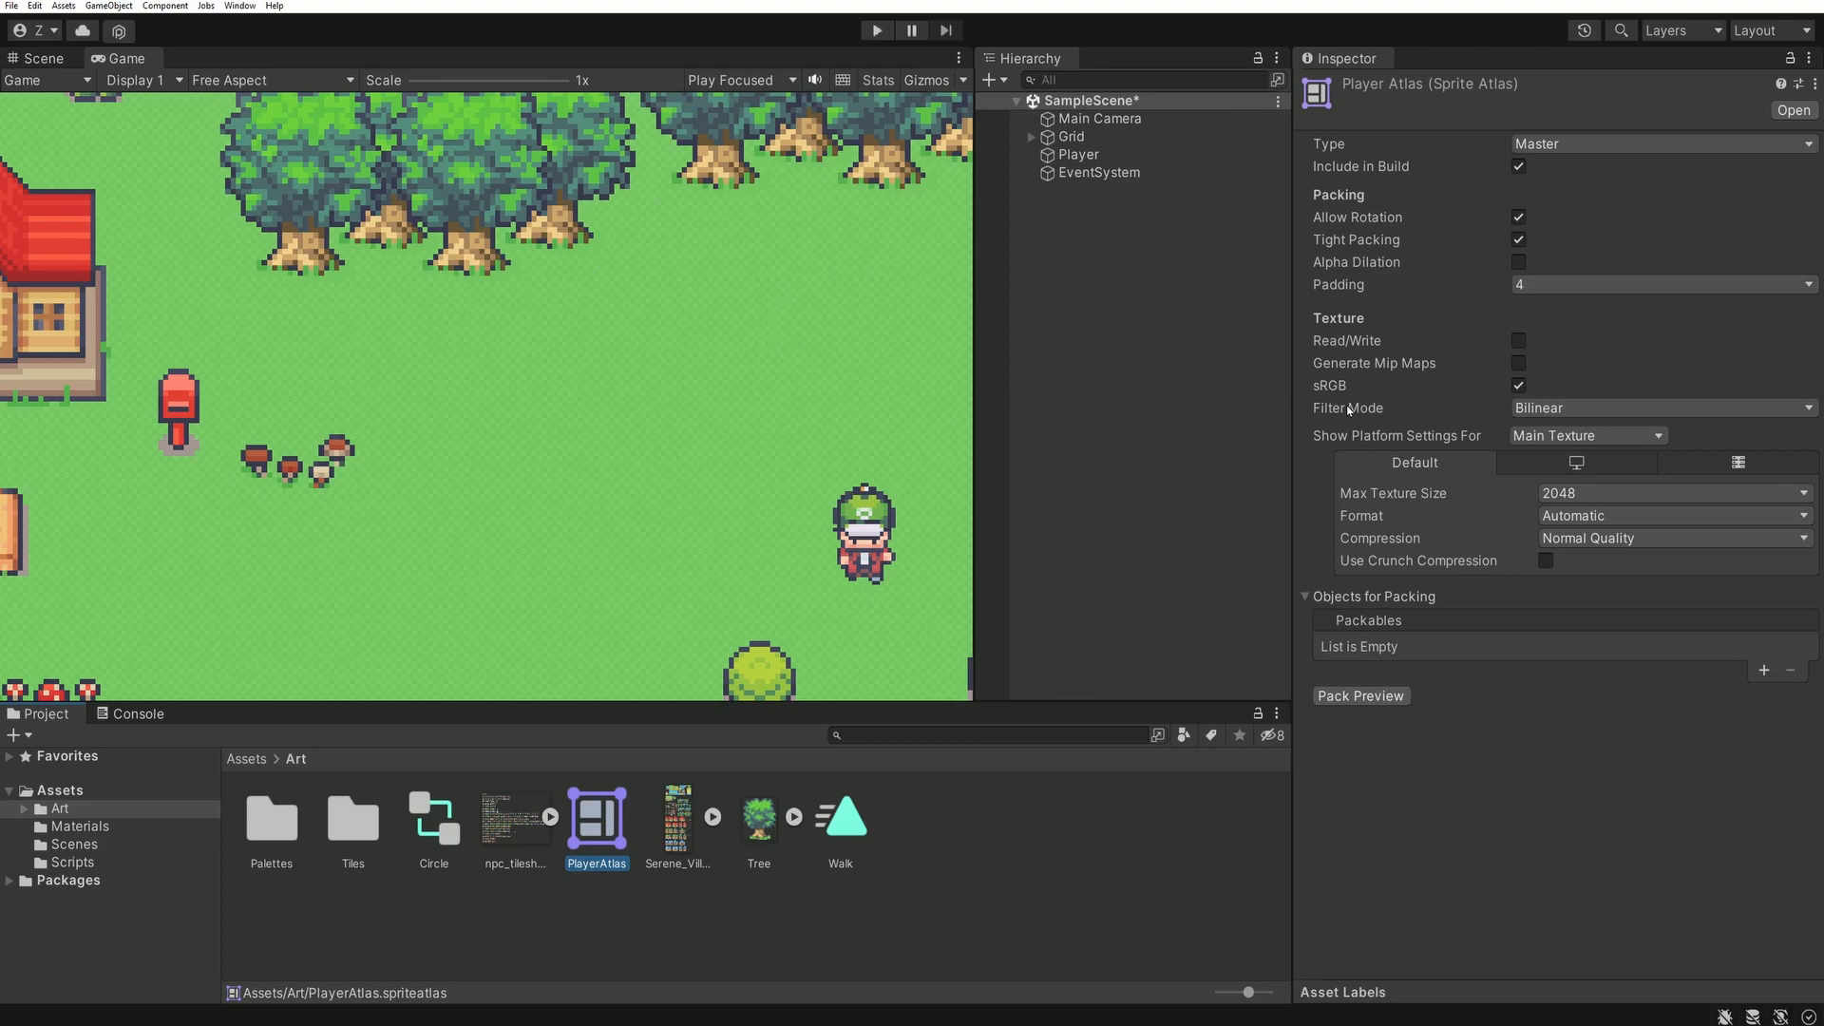
# - Set the PlayerAtlas filter mode to Point and its default texture format to RGBA 32 bit
pyautogui.click(1513, 408)
pyautogui.click(1563, 426)
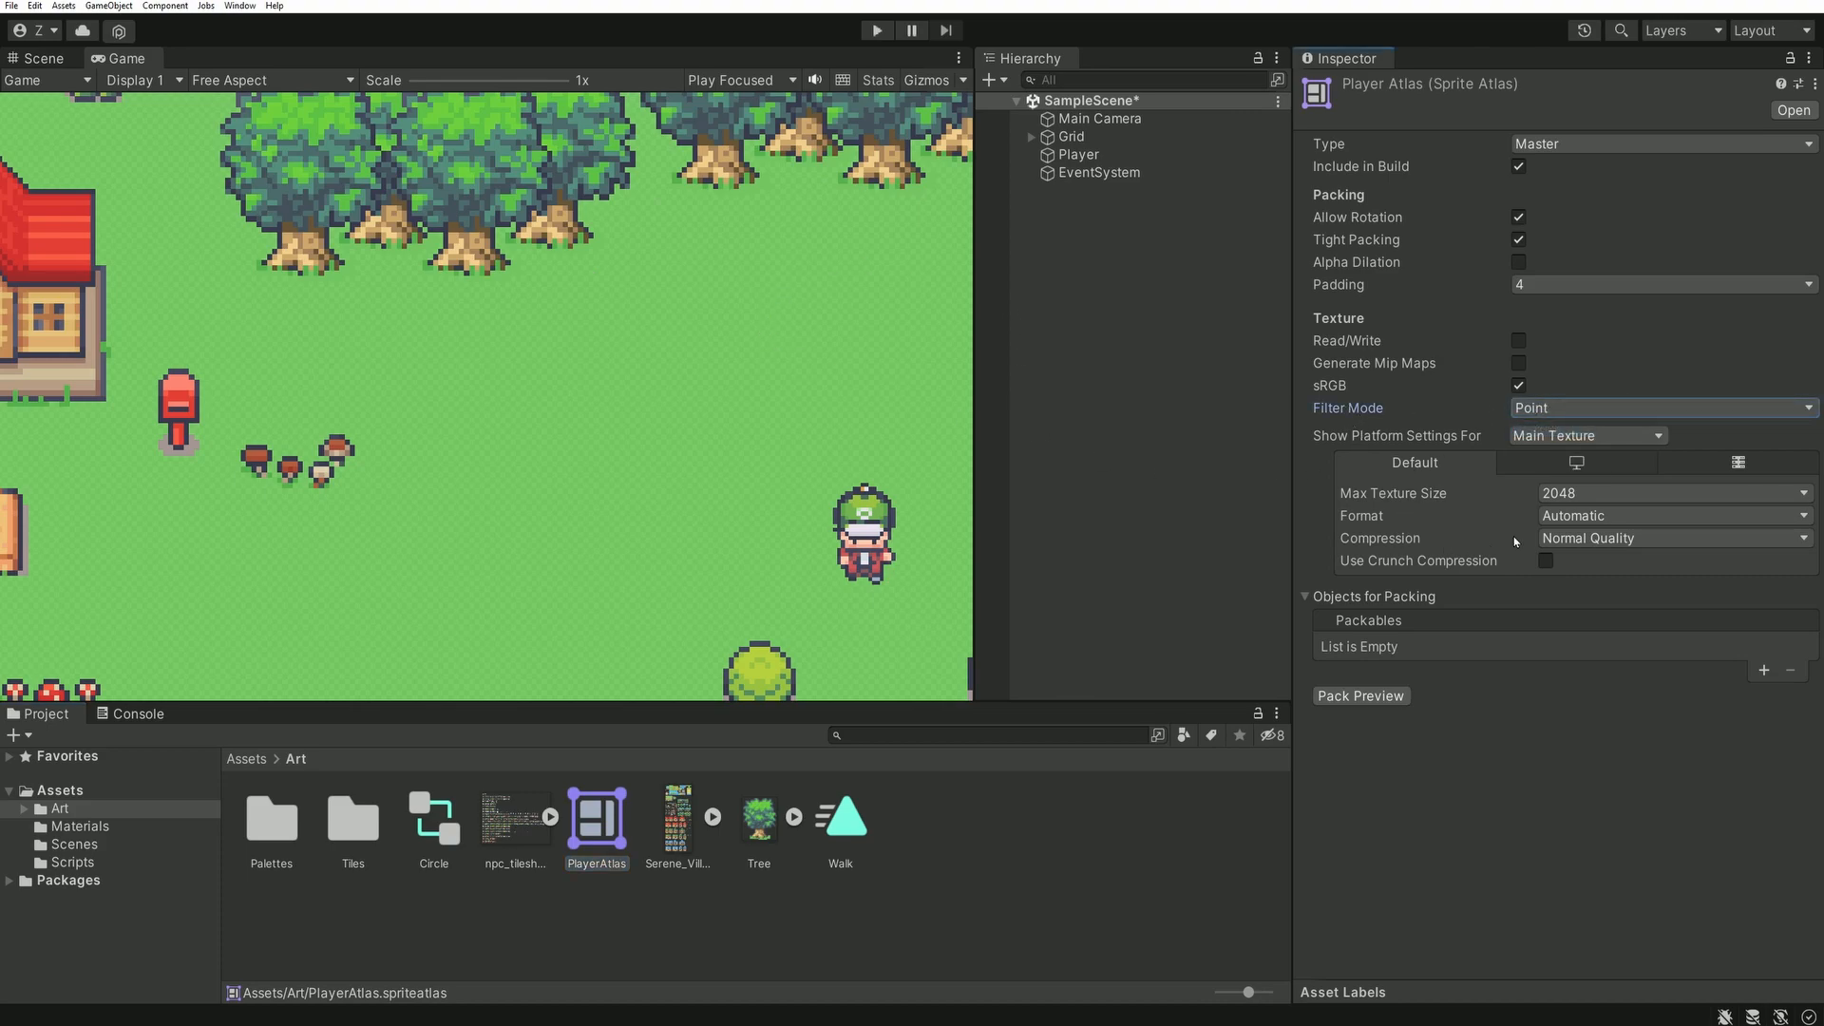
pyautogui.click(1557, 518)
pyautogui.click(1596, 563)
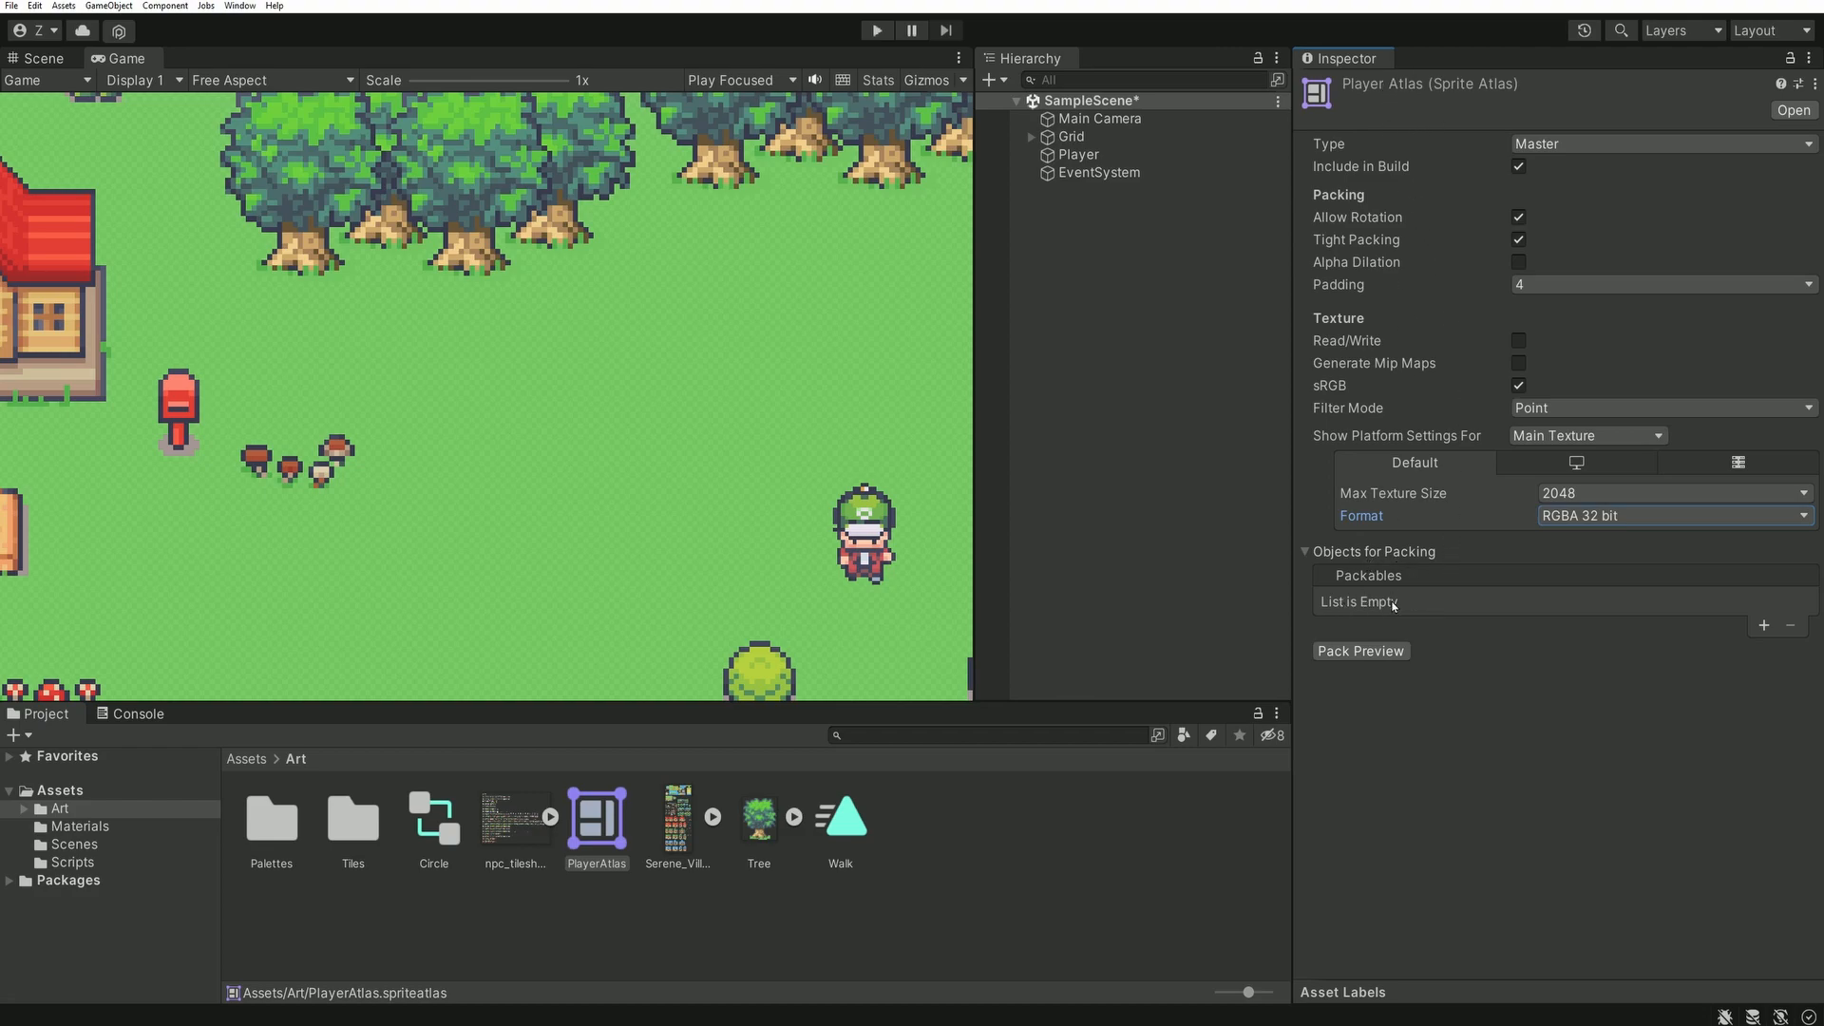
# - Add the npc_tilesheet texture to the PlayerAtlas objects for packing and generate the pack preview
pyautogui.click(1763, 626)
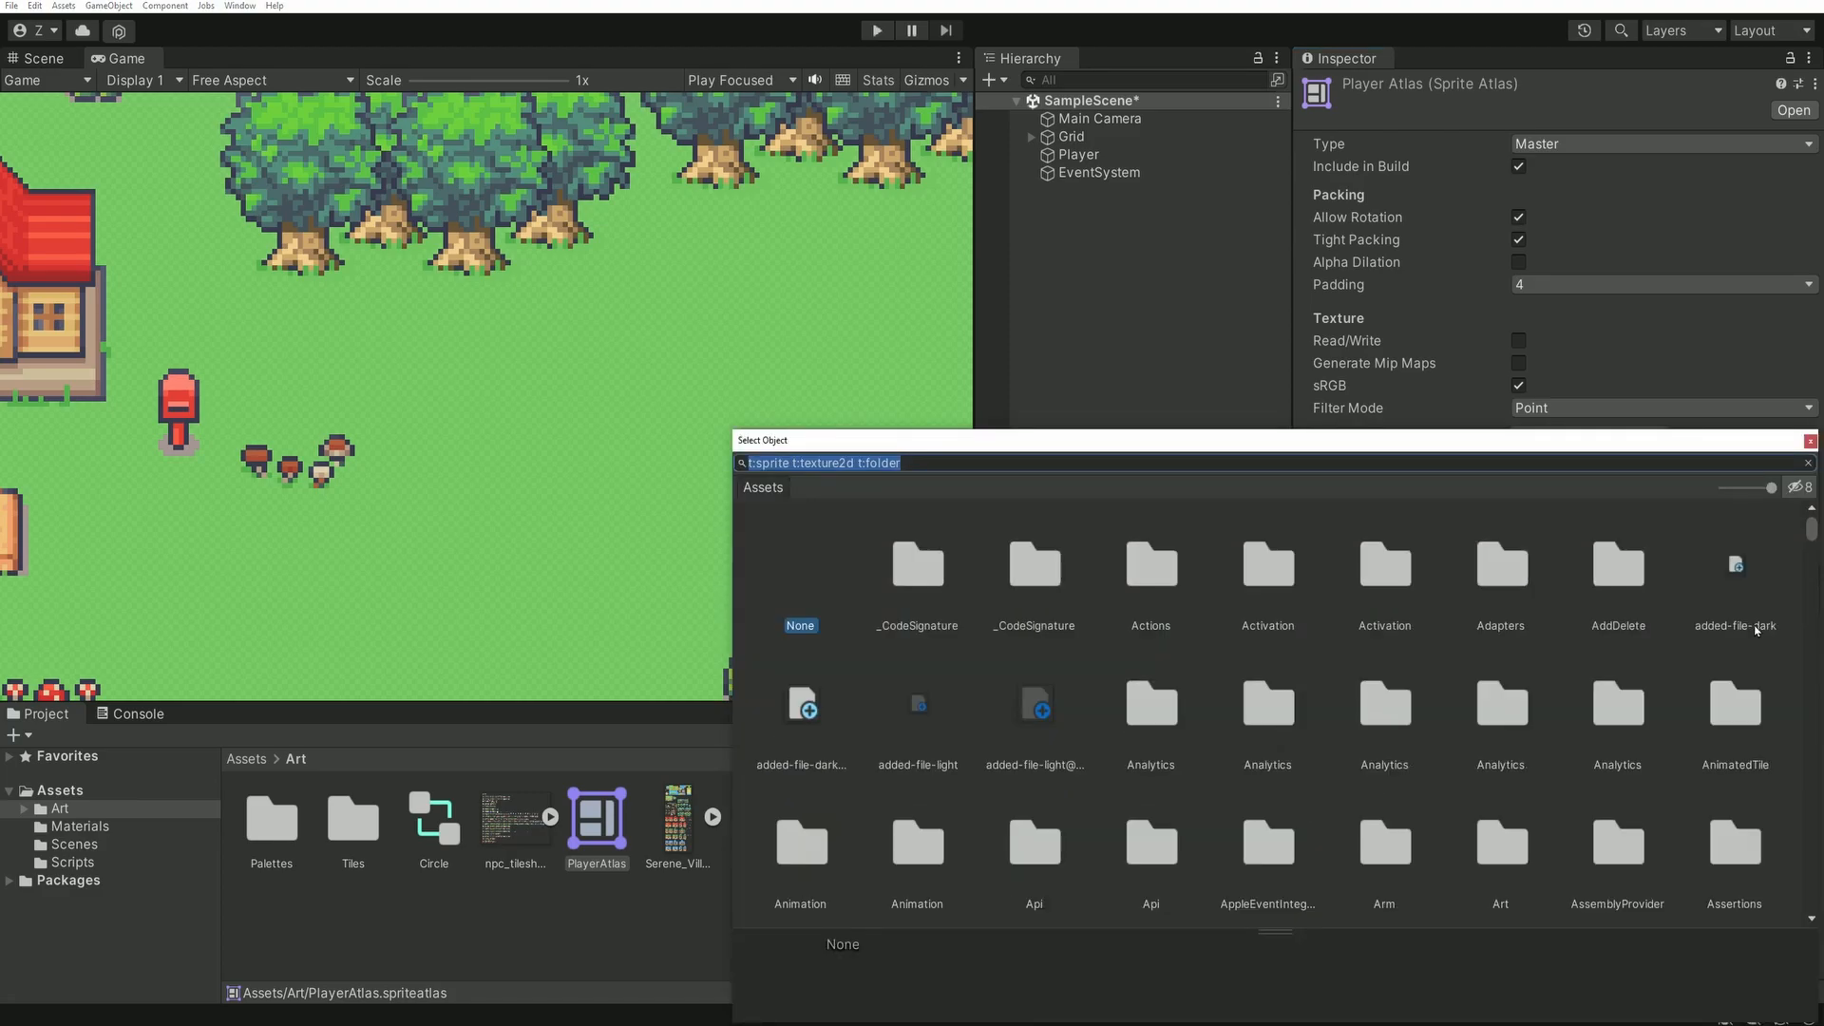
pyautogui.moveTo(1813, 532)
pyautogui.mouseDown()
pyautogui.moveTo(1822, 708)
pyautogui.moveTo(1815, 519)
pyautogui.mouseUp()
pyautogui.click(1202, 461)
pyautogui.click(1200, 461)
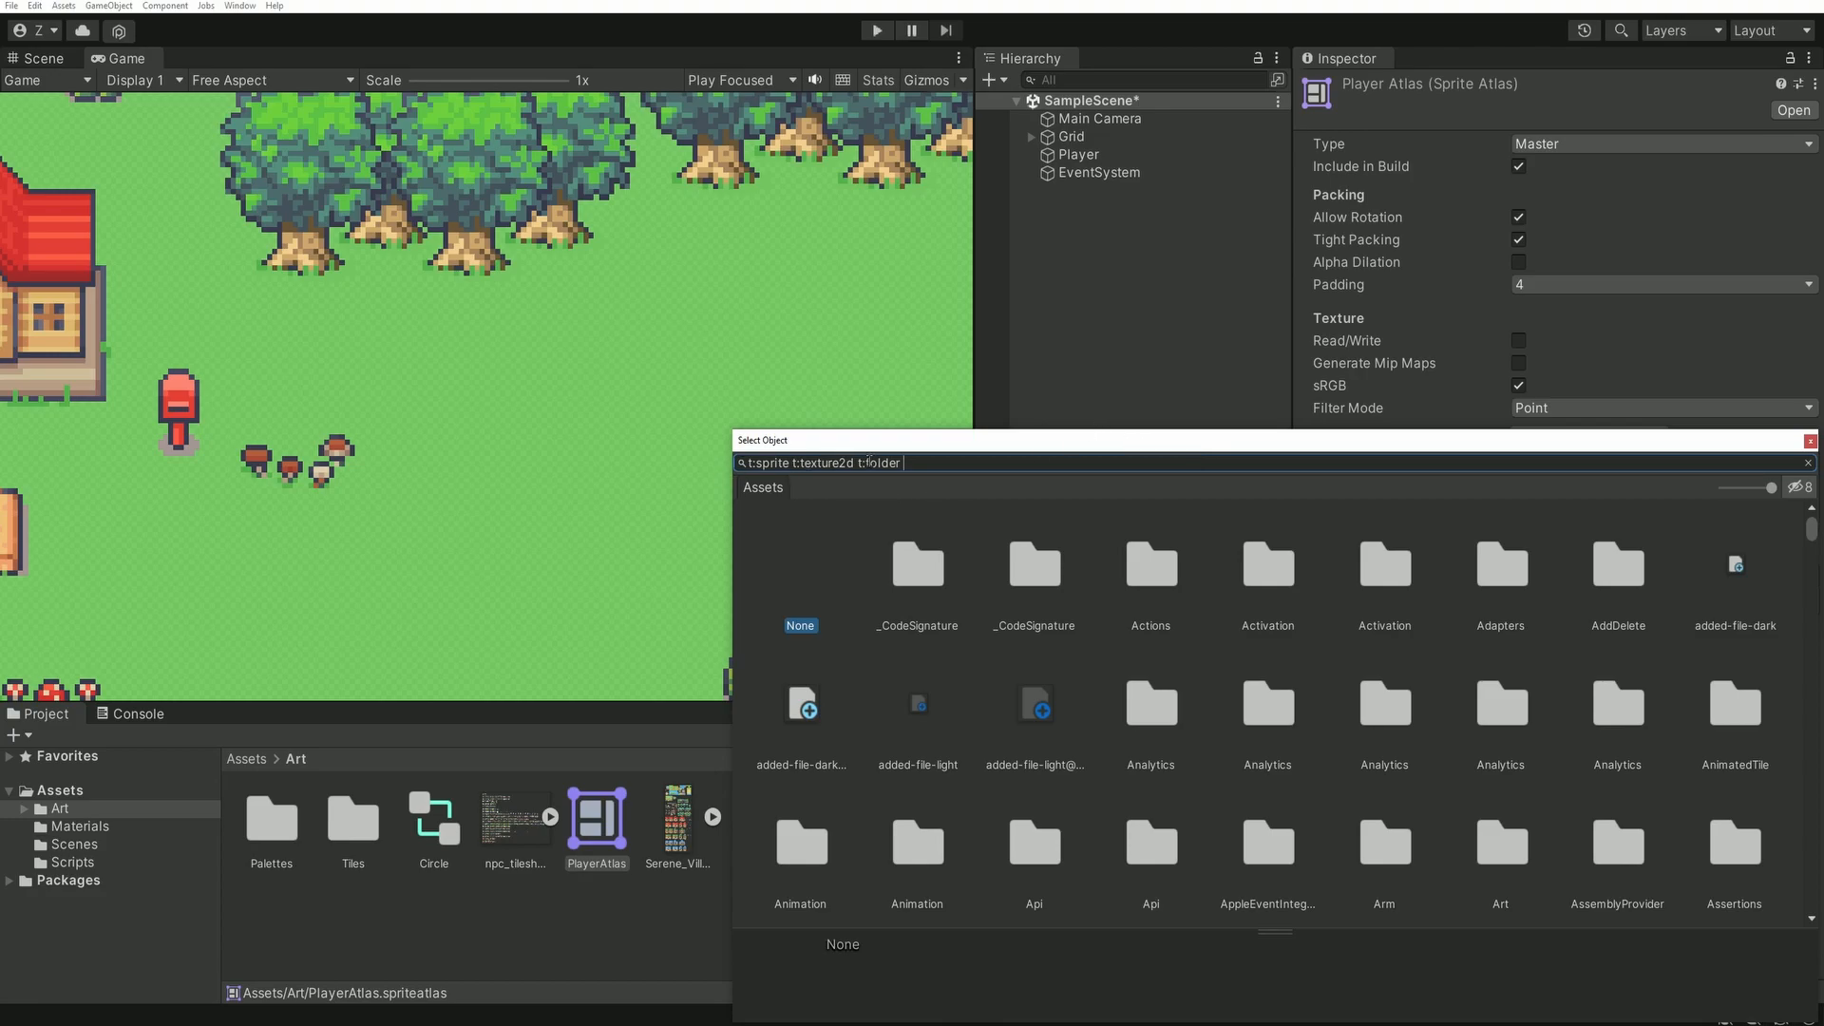
pyautogui.write('npc_tile')
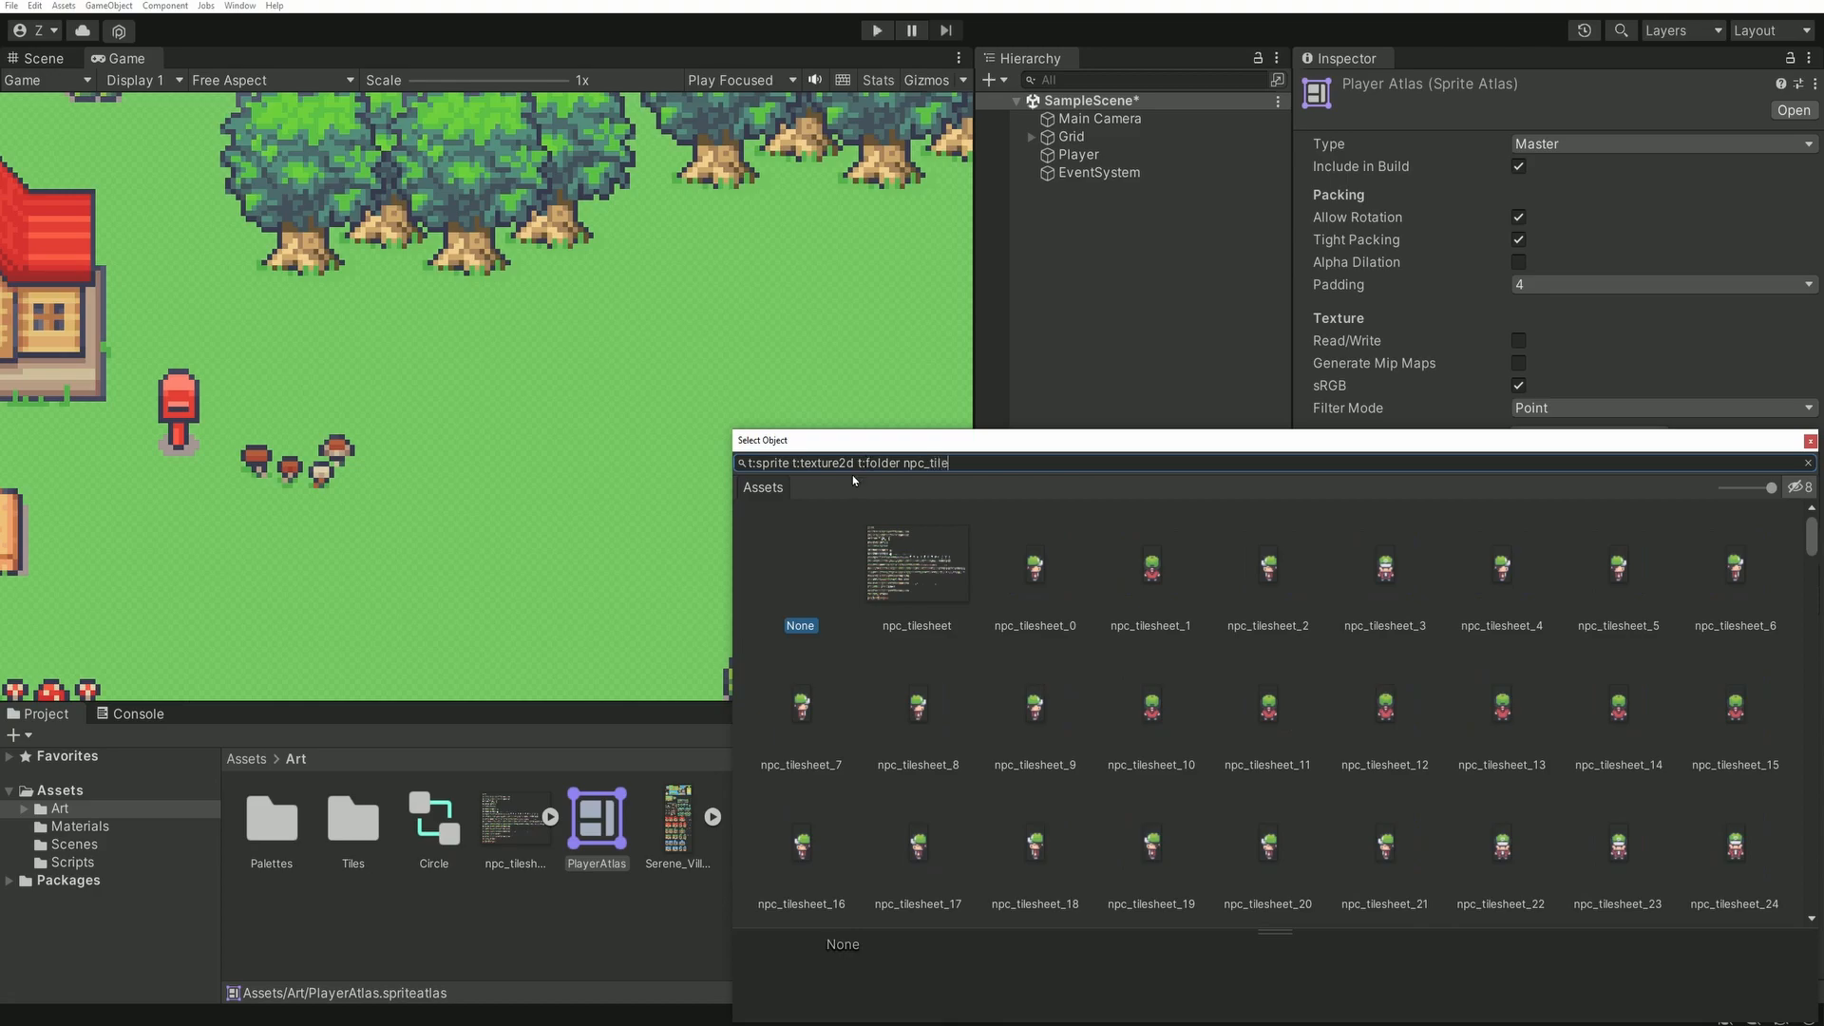
pyautogui.doubleClick(922, 570)
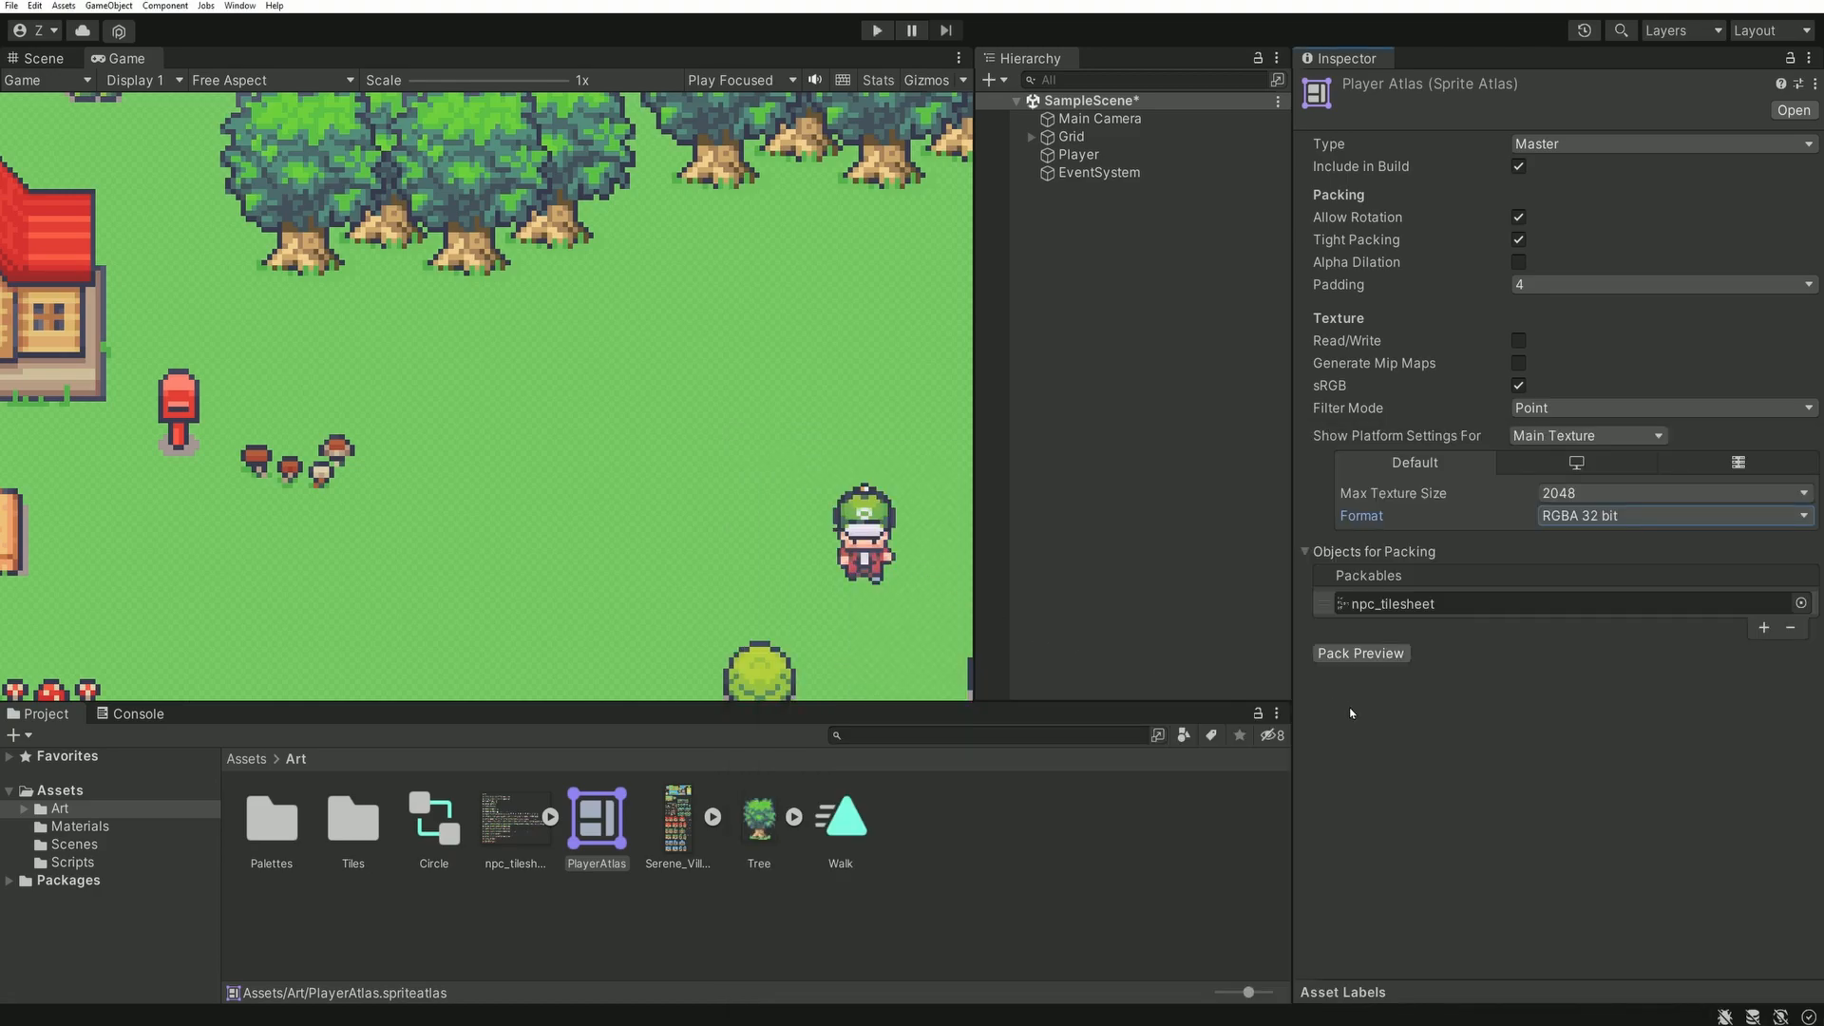
pyautogui.click(1341, 655)
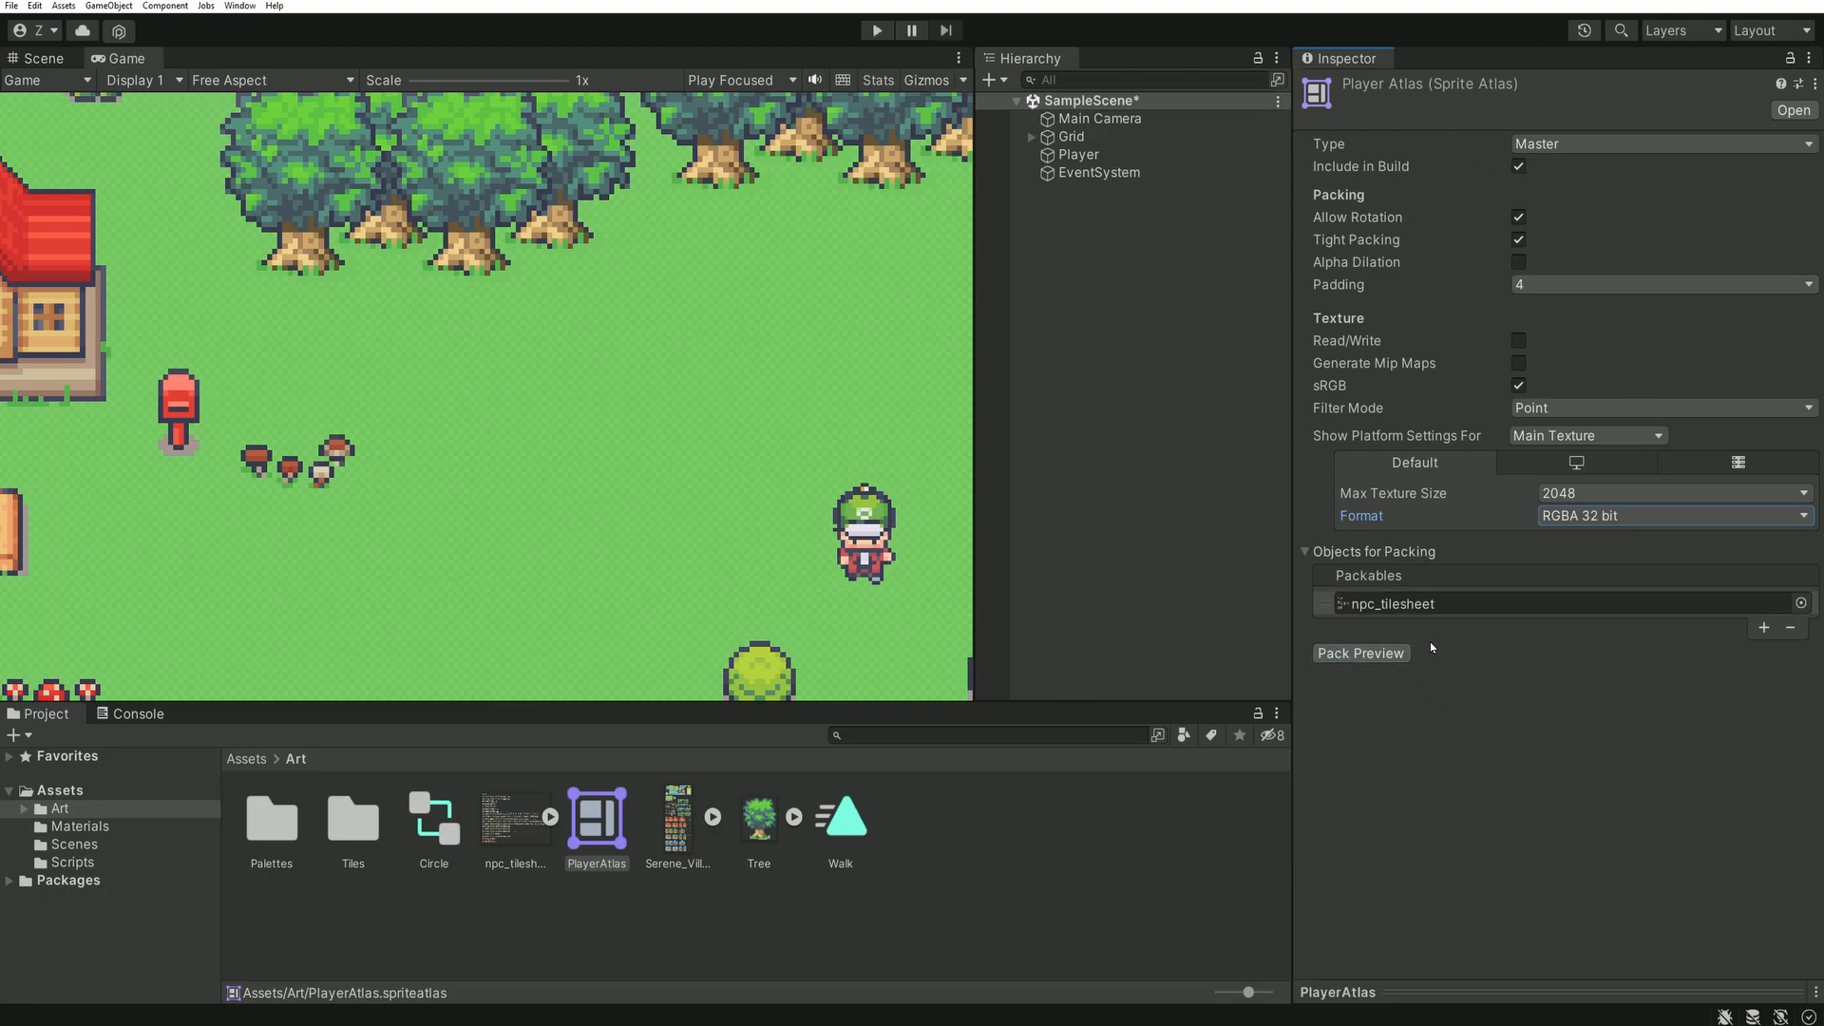
# - Run the game and walk the player around in all directions to check the edges of its animated sprite with the atlas in use
pyautogui.hotkey('ctrl', 'p')
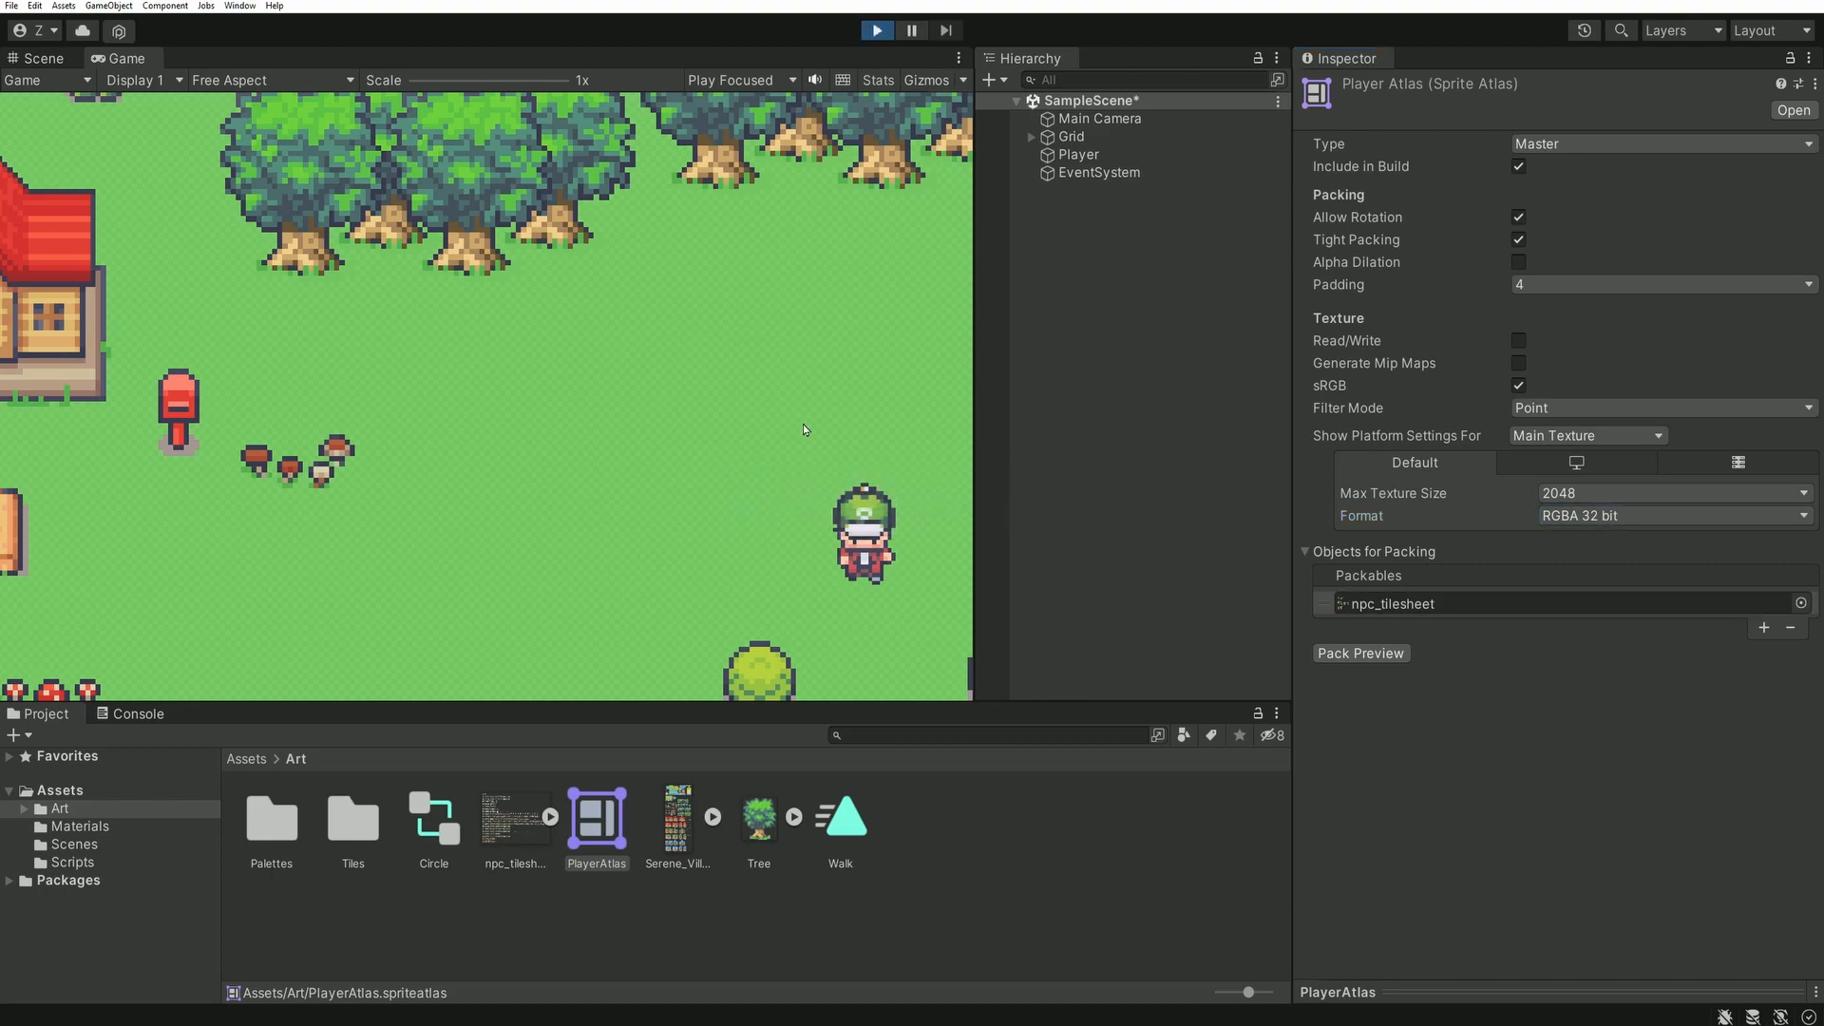
pyautogui.press('w')
pyautogui.press('a')
pyautogui.press('w')
pyautogui.press('d')
pyautogui.press('s')
pyautogui.press('a')
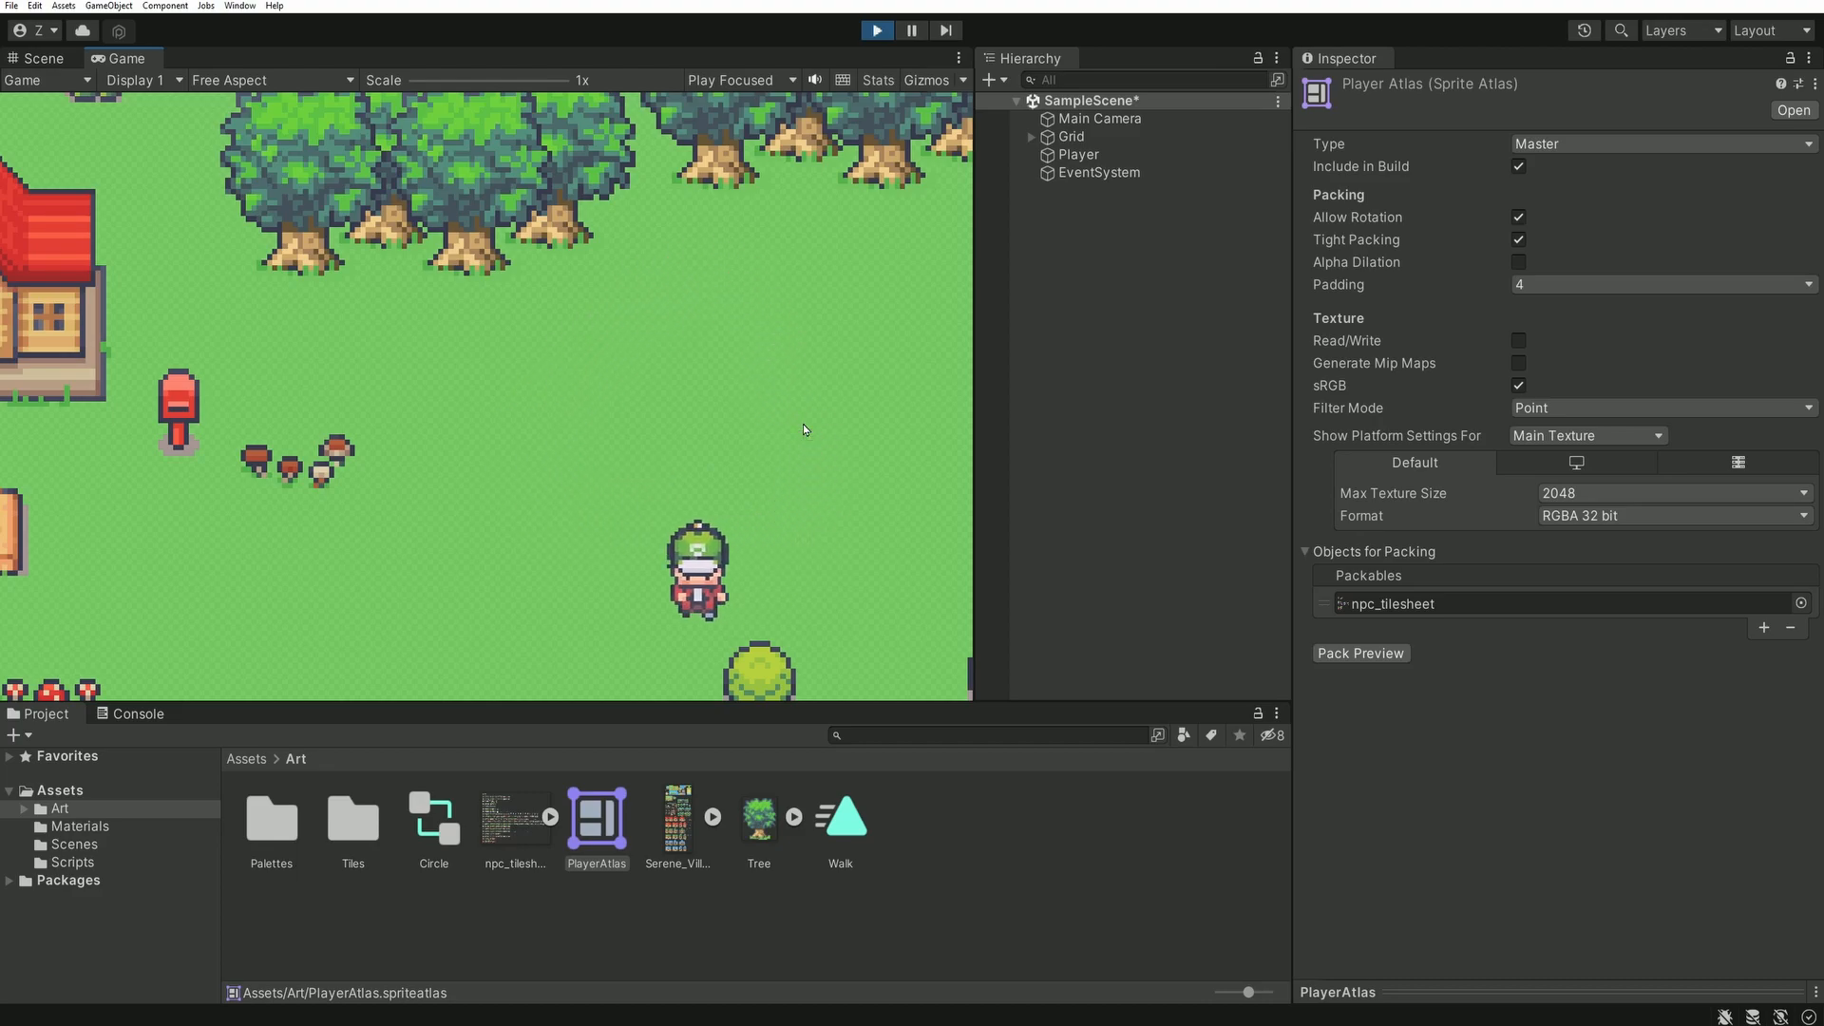
pyautogui.press('w')
pyautogui.press('d')
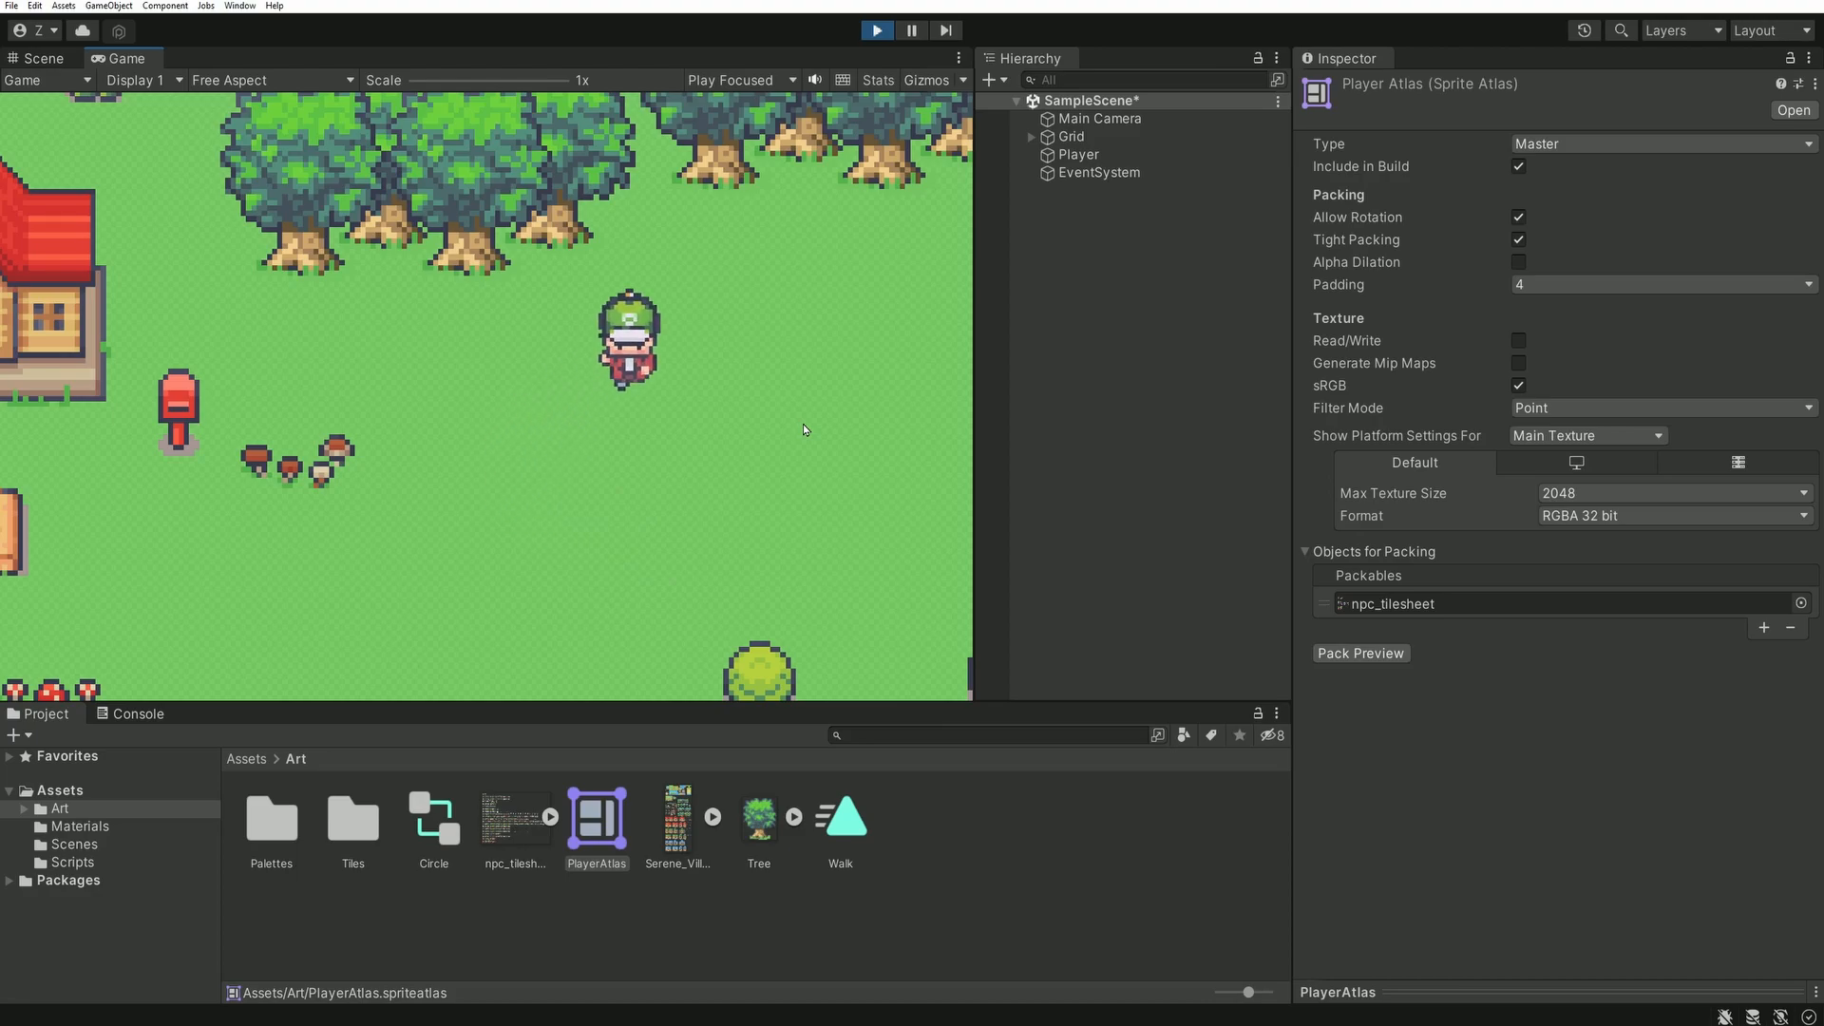
pyautogui.press('s')
pyautogui.press('s')
pyautogui.press('a')
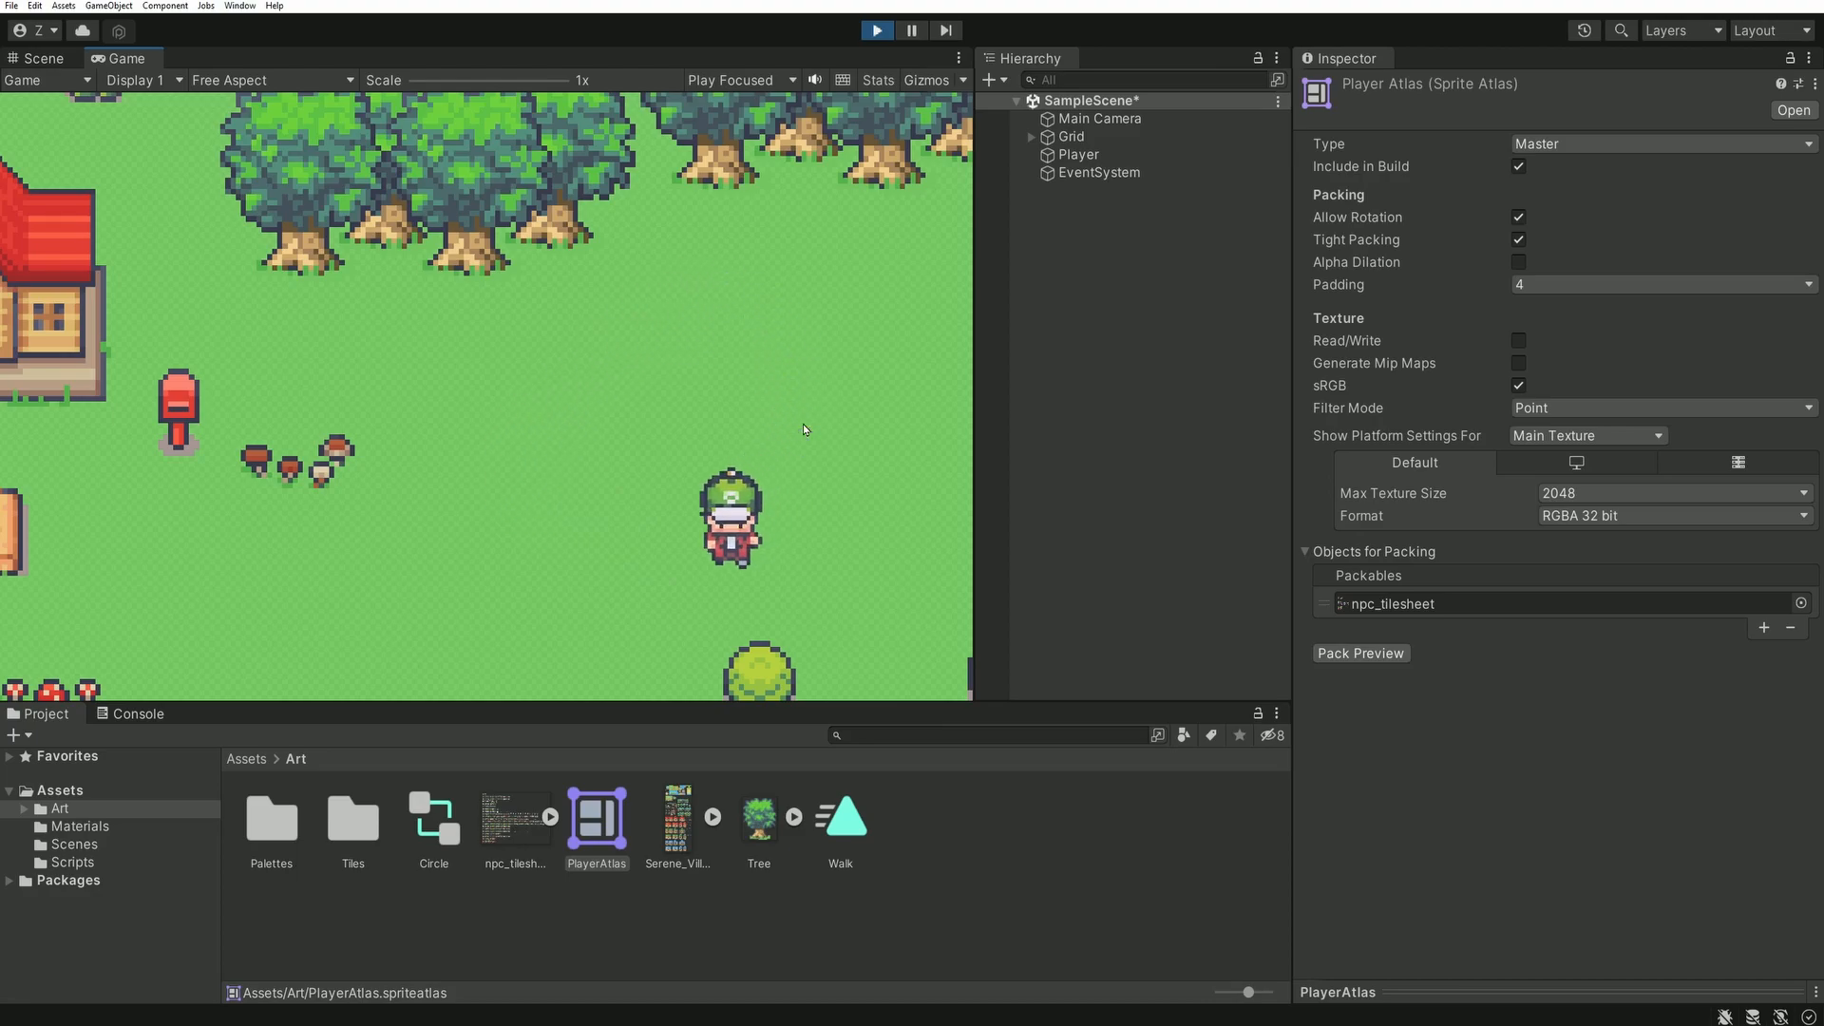